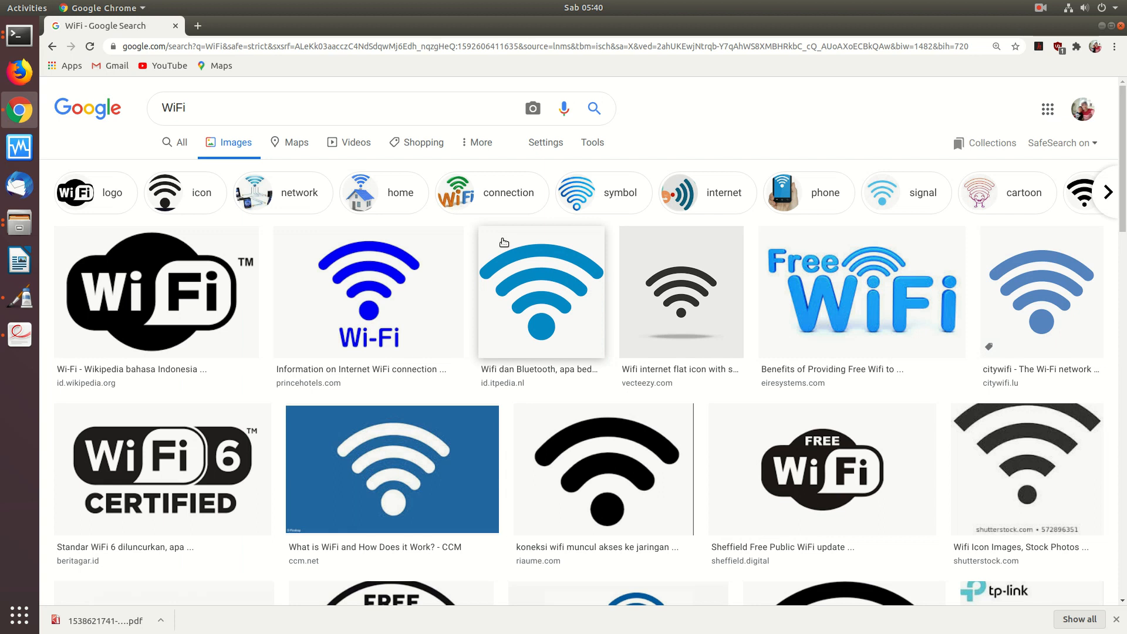
- Search Google Images for 'wifi topology network' using the suggestion list
click(224, 113)
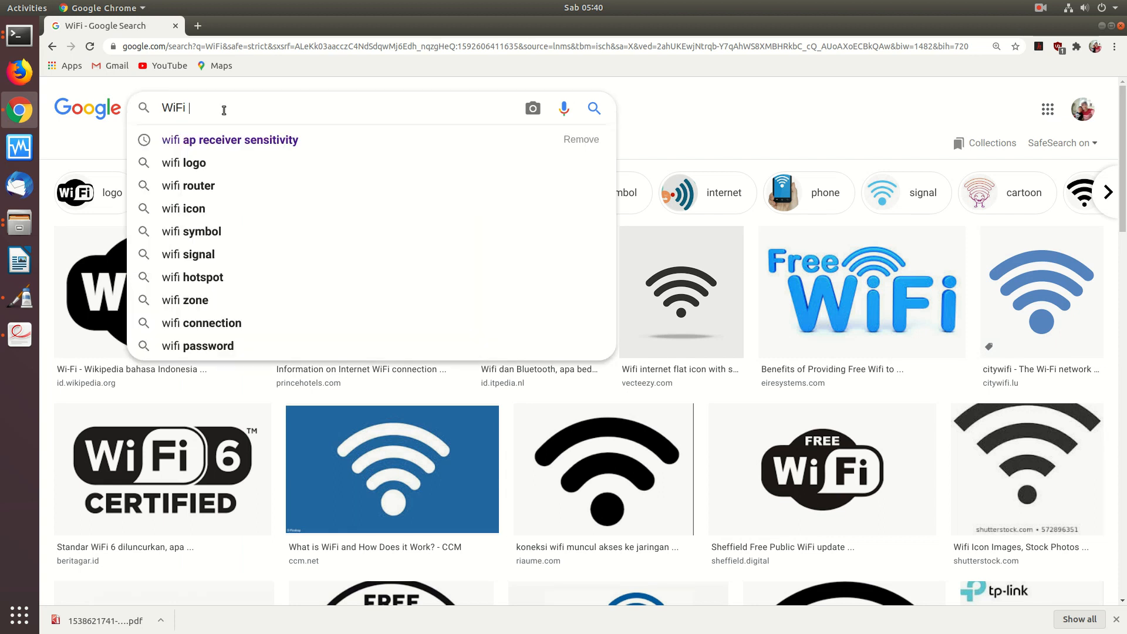
text(topoo)
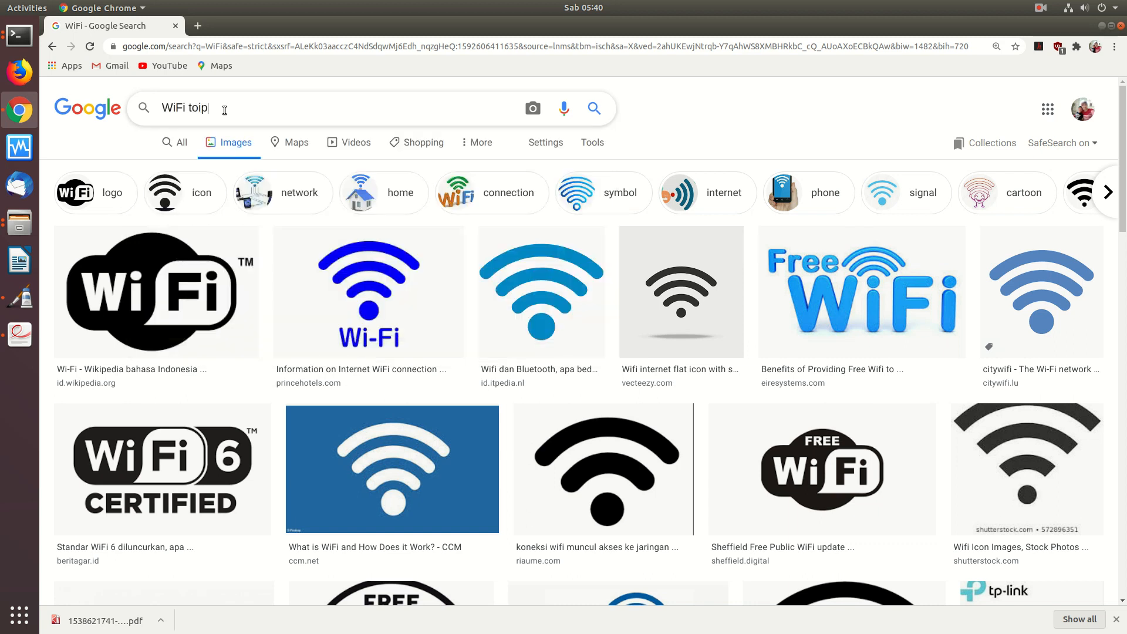
key(BackSpace)
text(logi)
key(BackSpace)
key(Down)
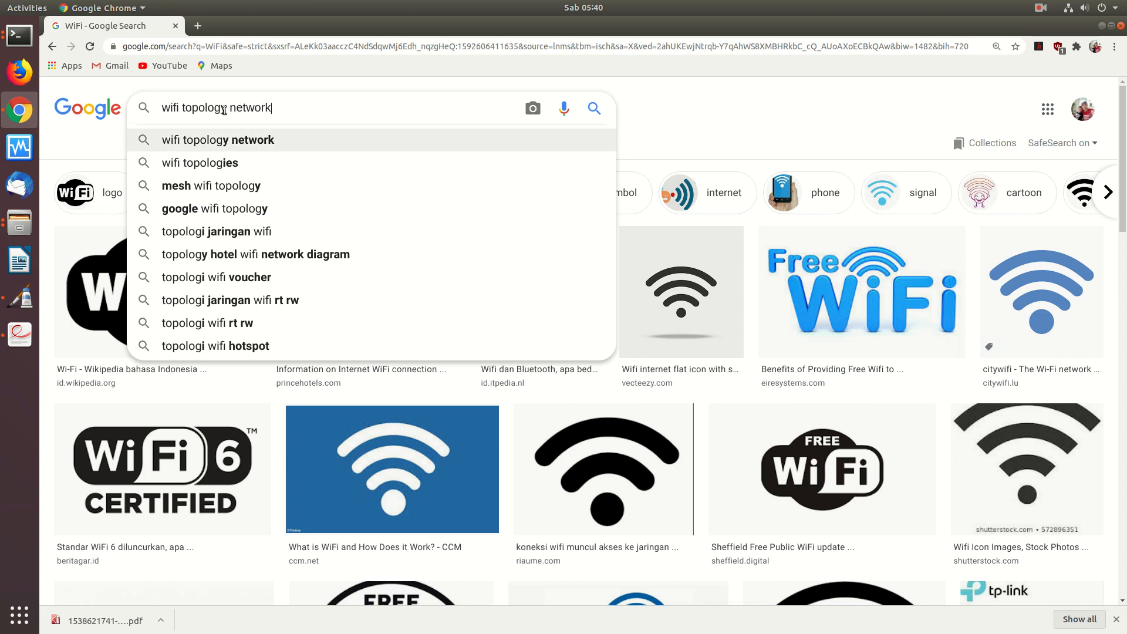
key(Return)
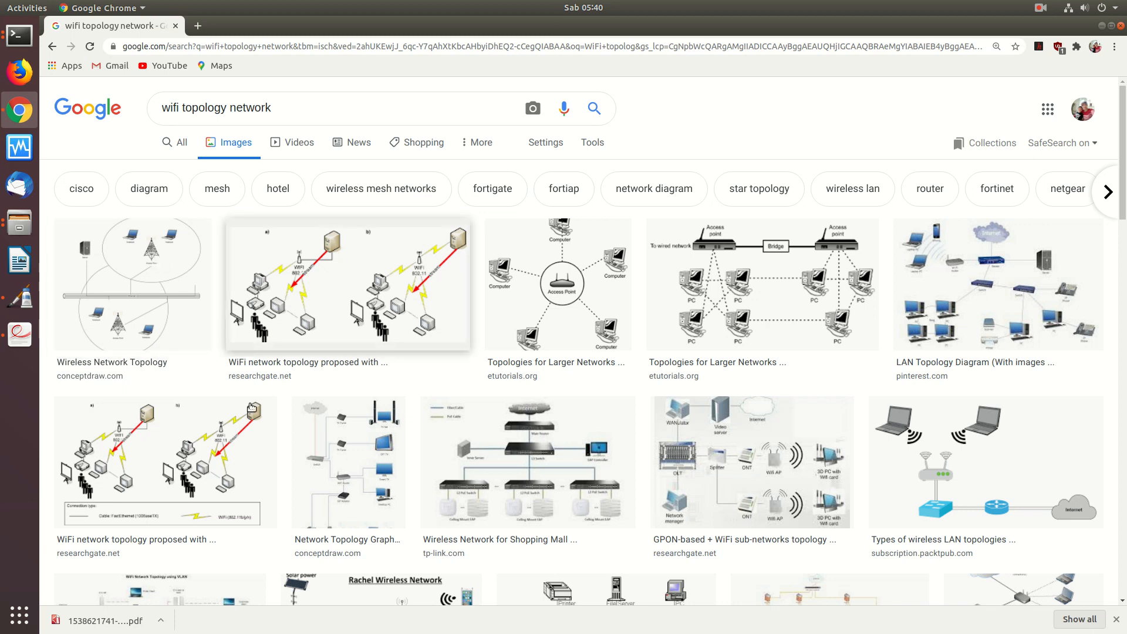
- Preview the second topology result, then the etutorials.org 'Topologies for Larger Networks' diagram
click(309, 287)
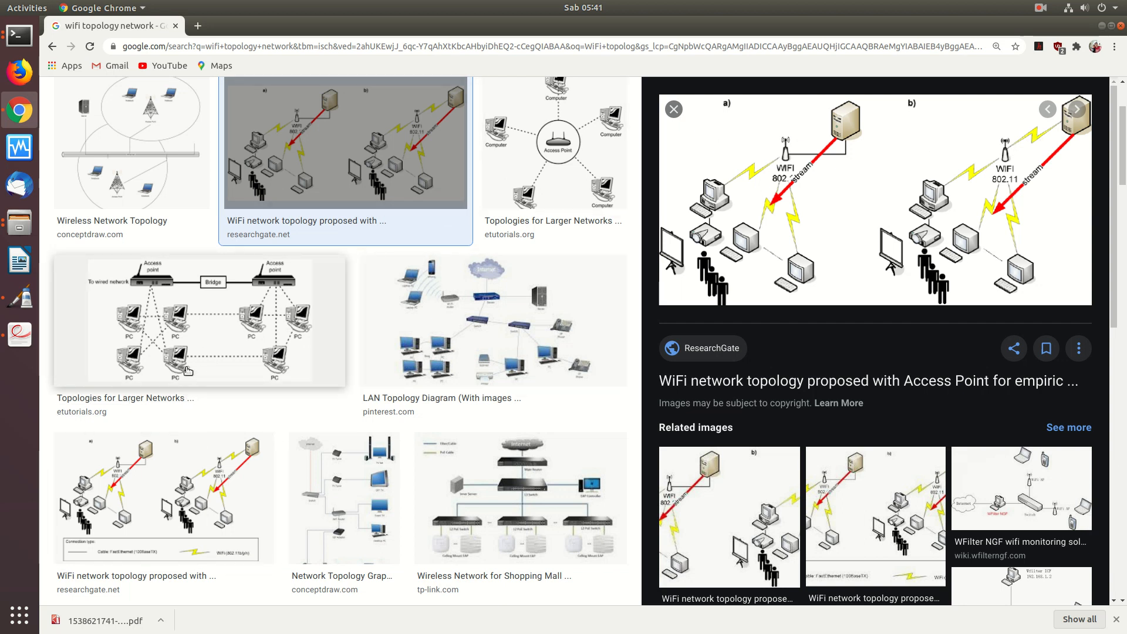
click(188, 327)
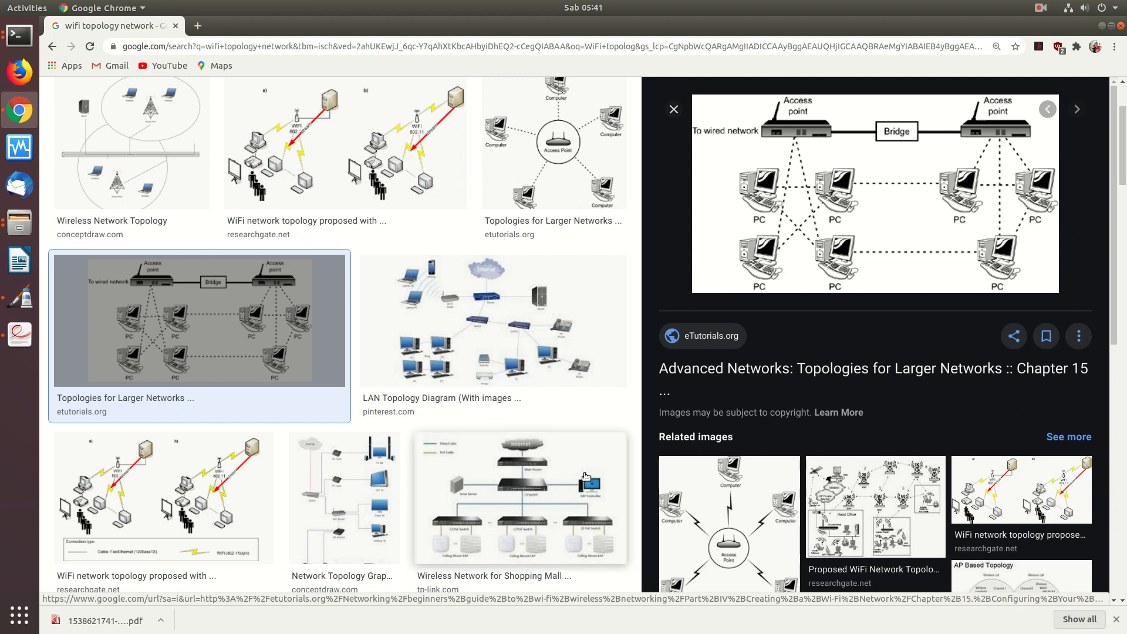
- Preview the Proposed WiFi Network Topology, Network Topology Graph and conceptdraw Wireless Network Topology images
click(872, 477)
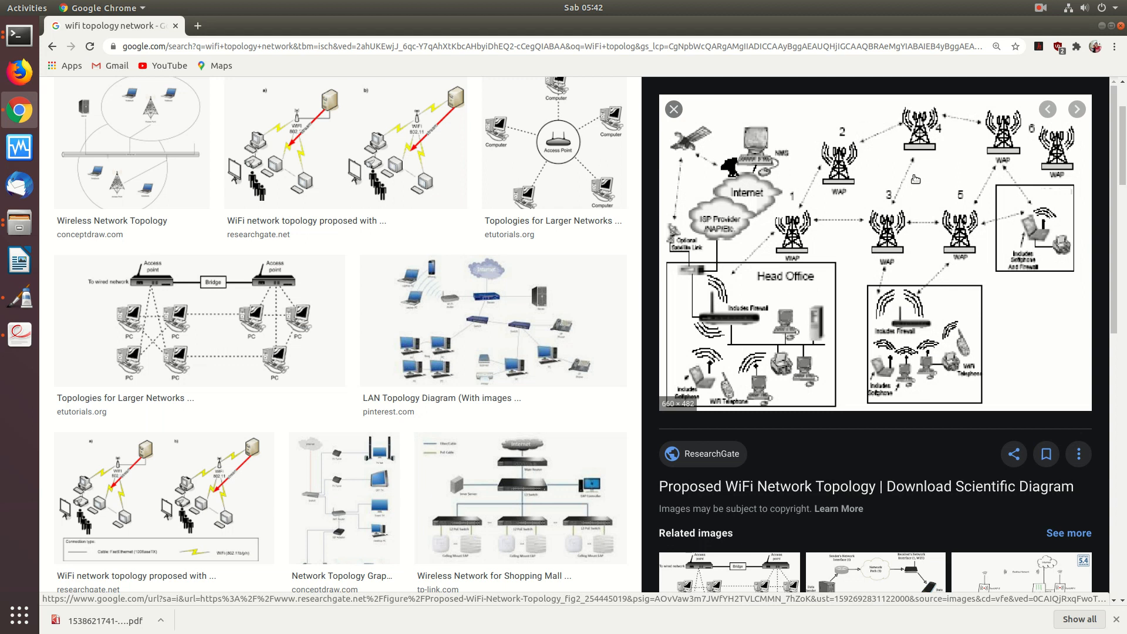
click(346, 490)
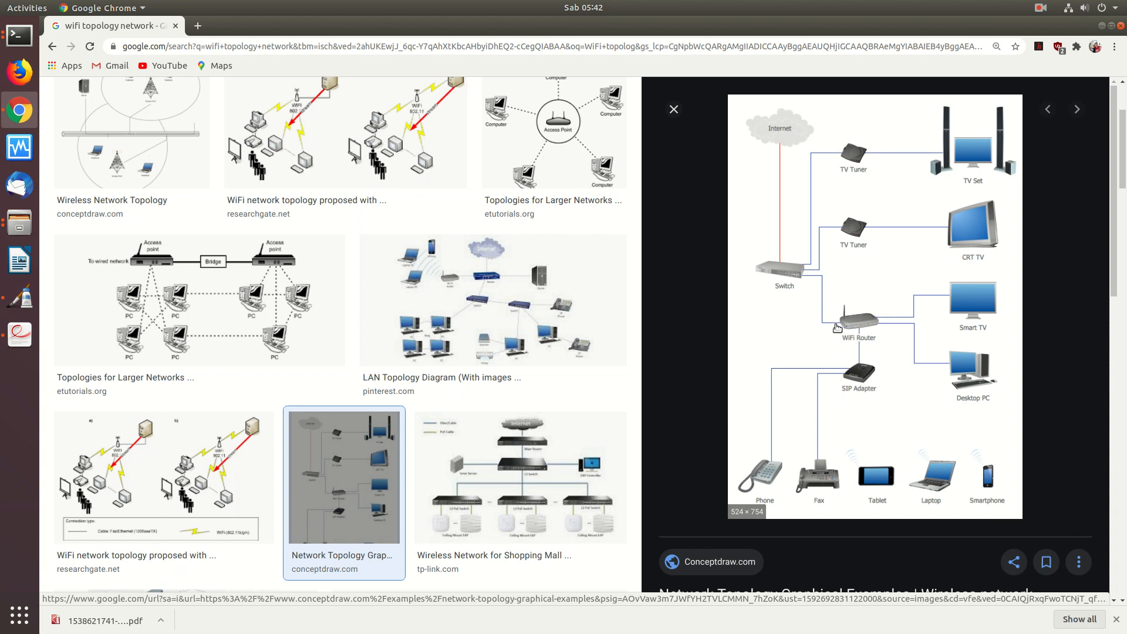
click(144, 140)
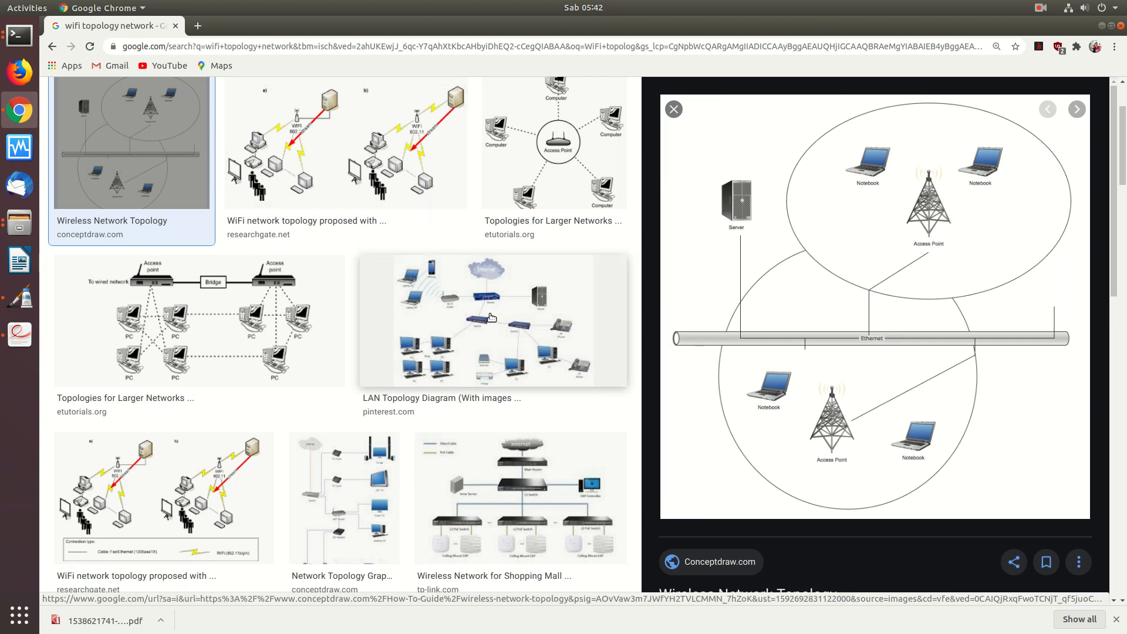
- Preview Pinterest's 'LAN Topology Diagram' with router, switches, PCs and IP phones
click(492, 361)
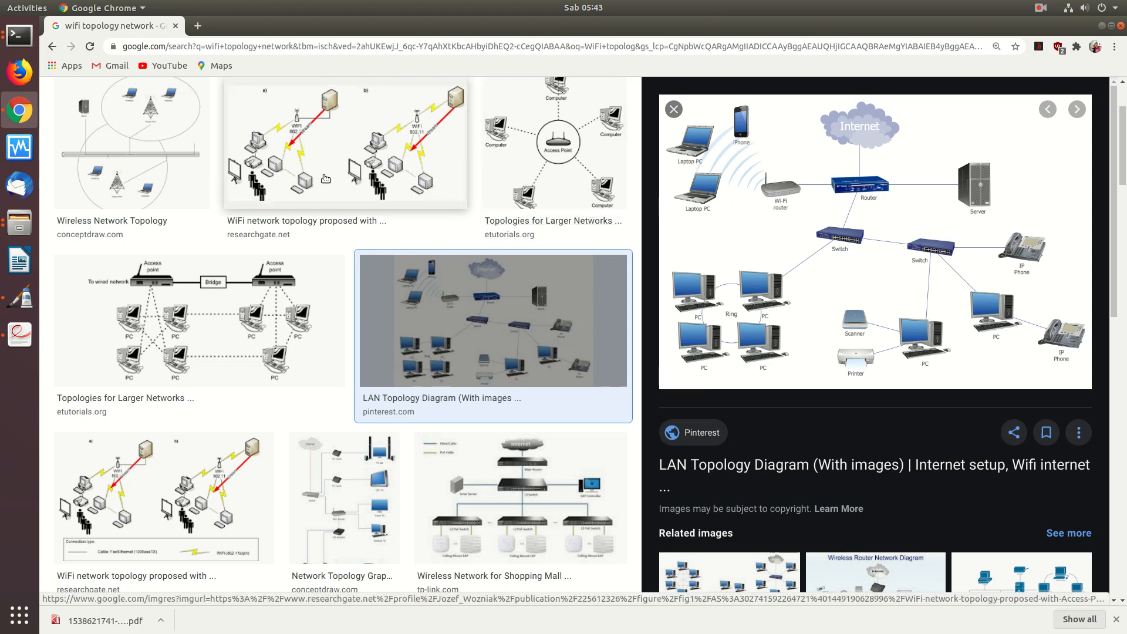
- Log into the ZTE F660 admin at 192.168.0.224 with saved credentials, then open another blank tab
click(194, 28)
click(261, 51)
text(192.168.0.224)
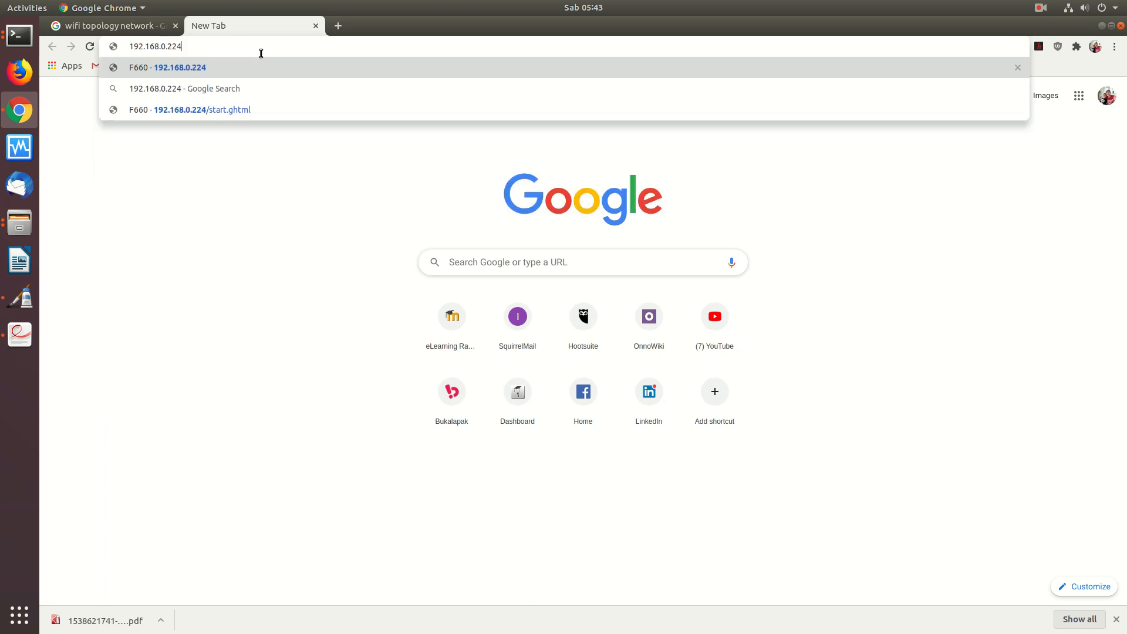
key(Return)
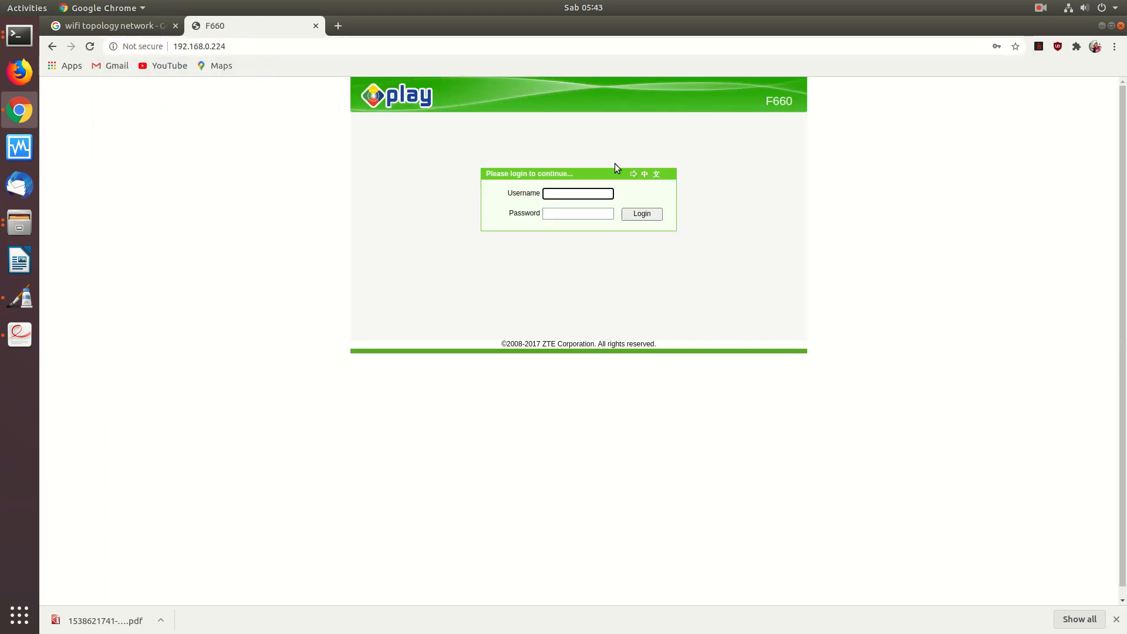
click(567, 192)
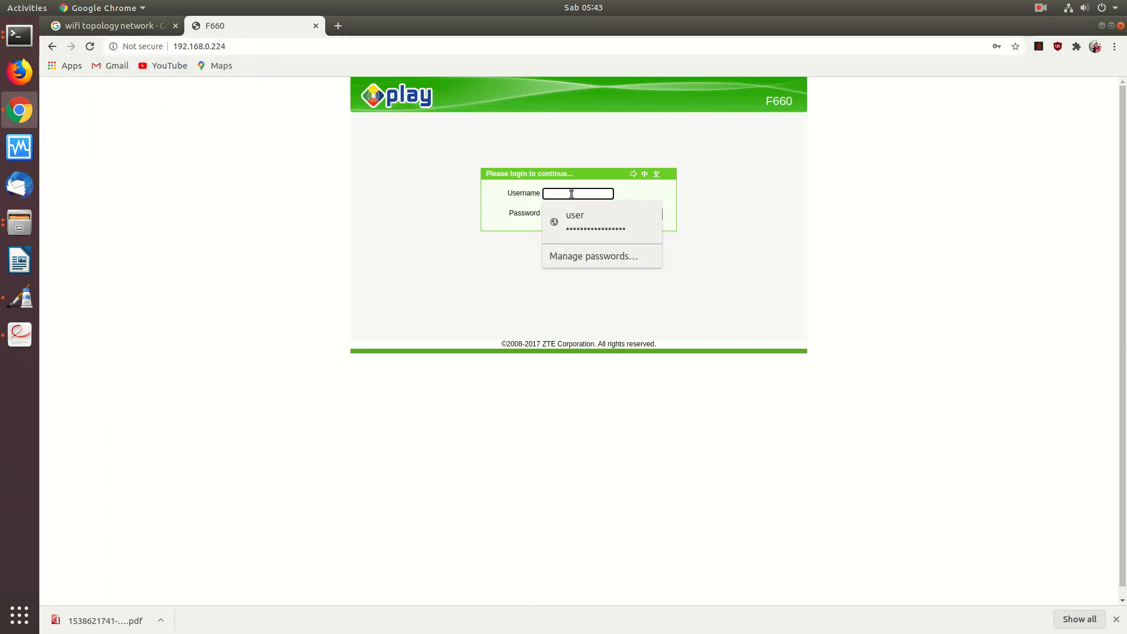
click(583, 225)
click(646, 215)
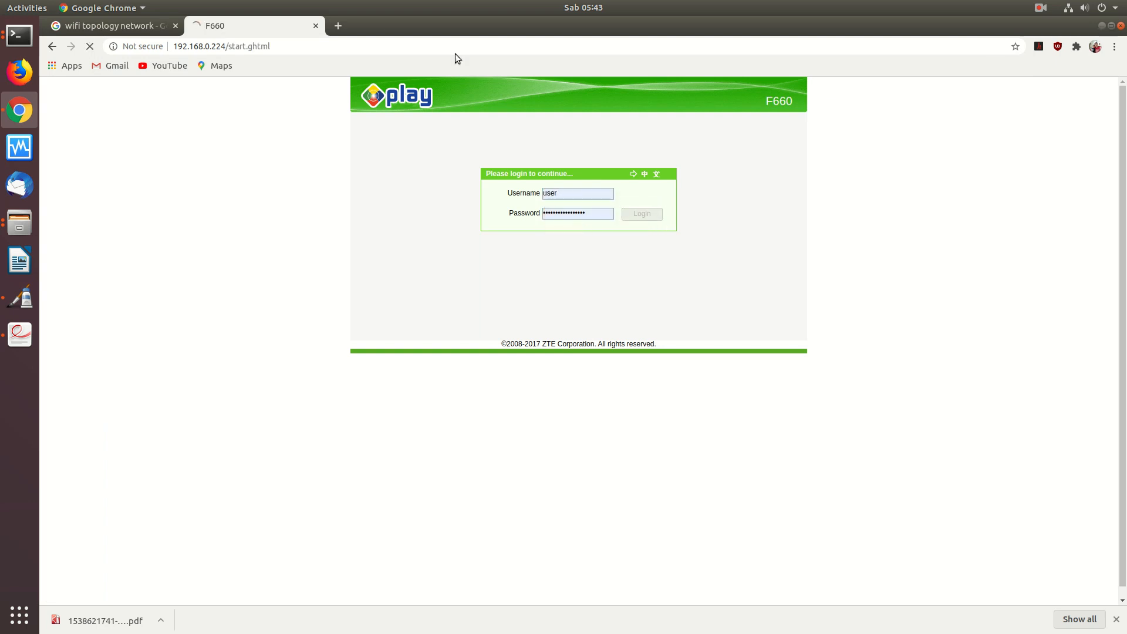
click(339, 24)
click(358, 42)
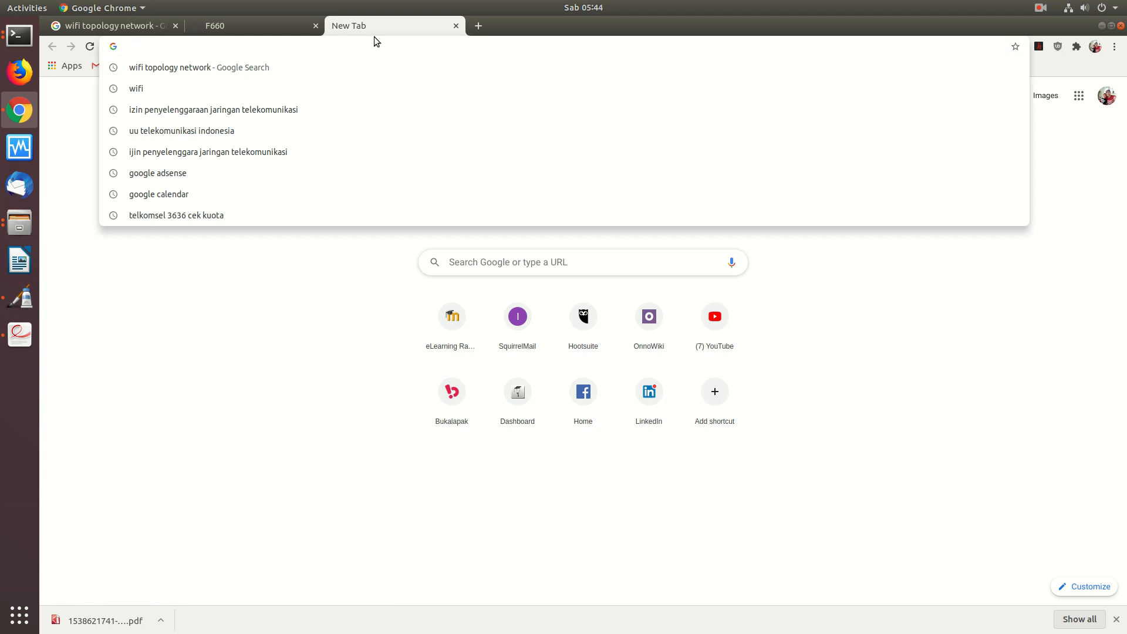
- Log into the Huawei HG8245H at 192.168.0.222 with the saved root login, then return to F660
text(192)
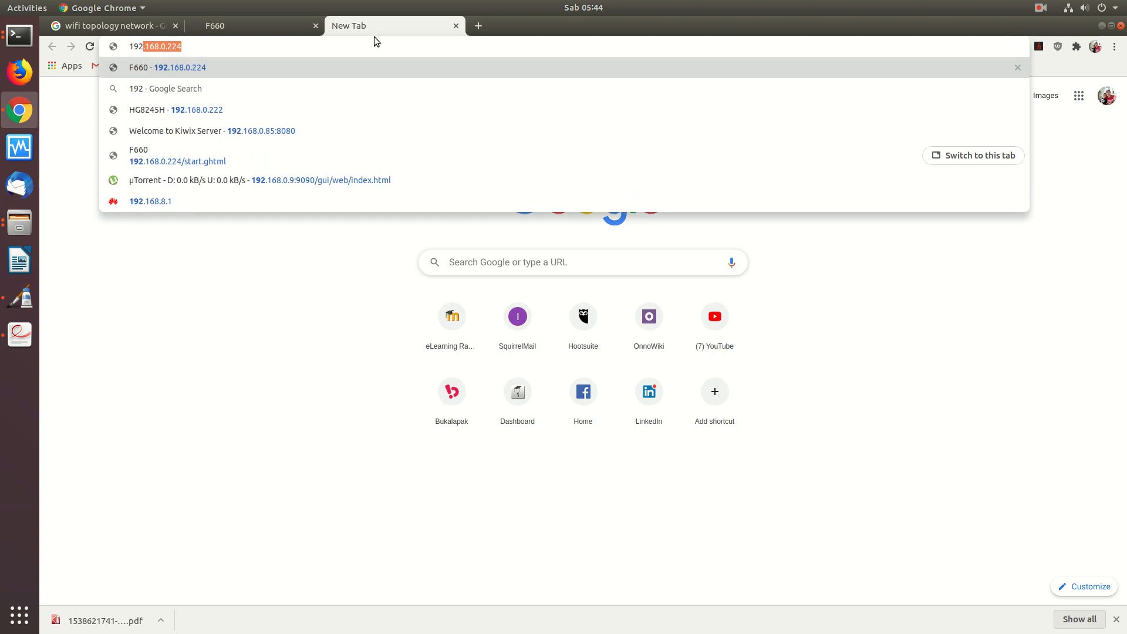
key(Down)
key(Down)
key(Return)
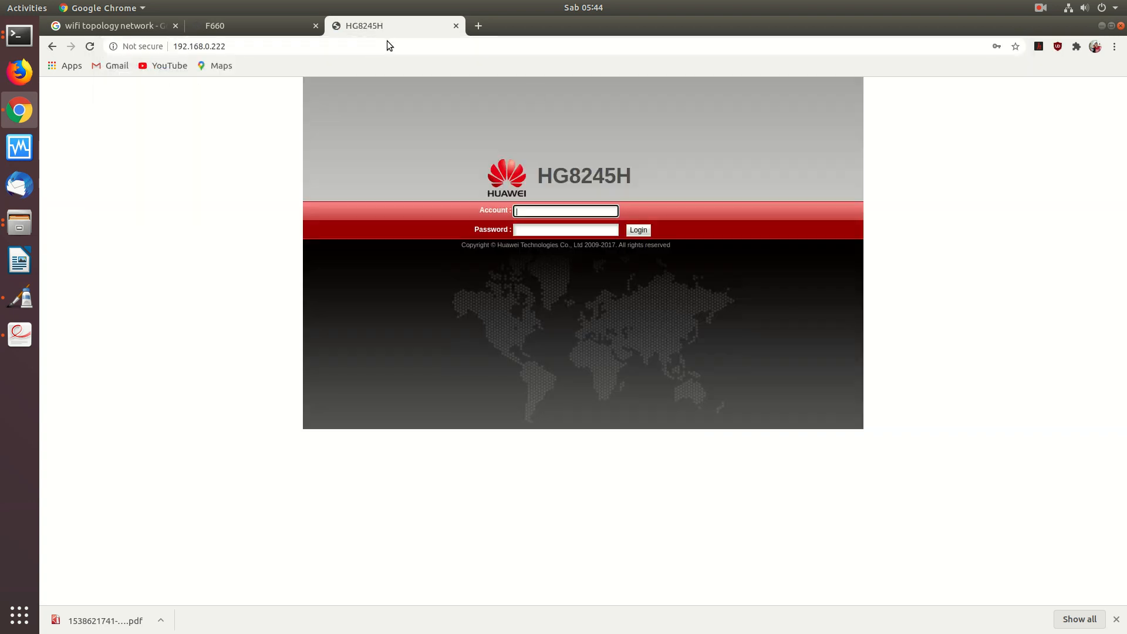
text(root)
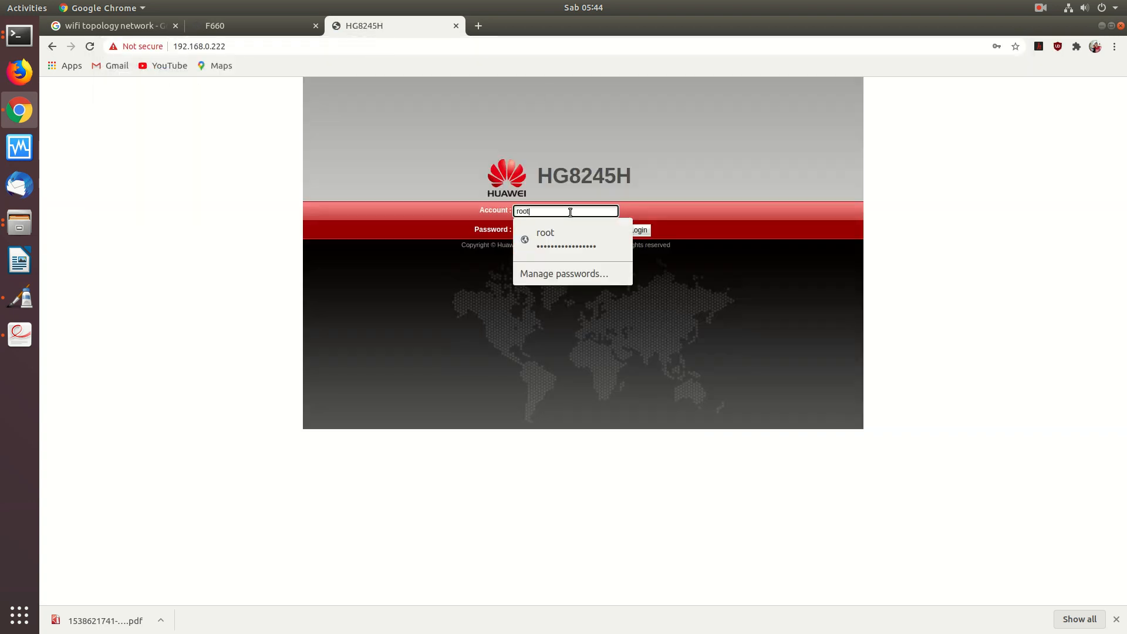
click(570, 237)
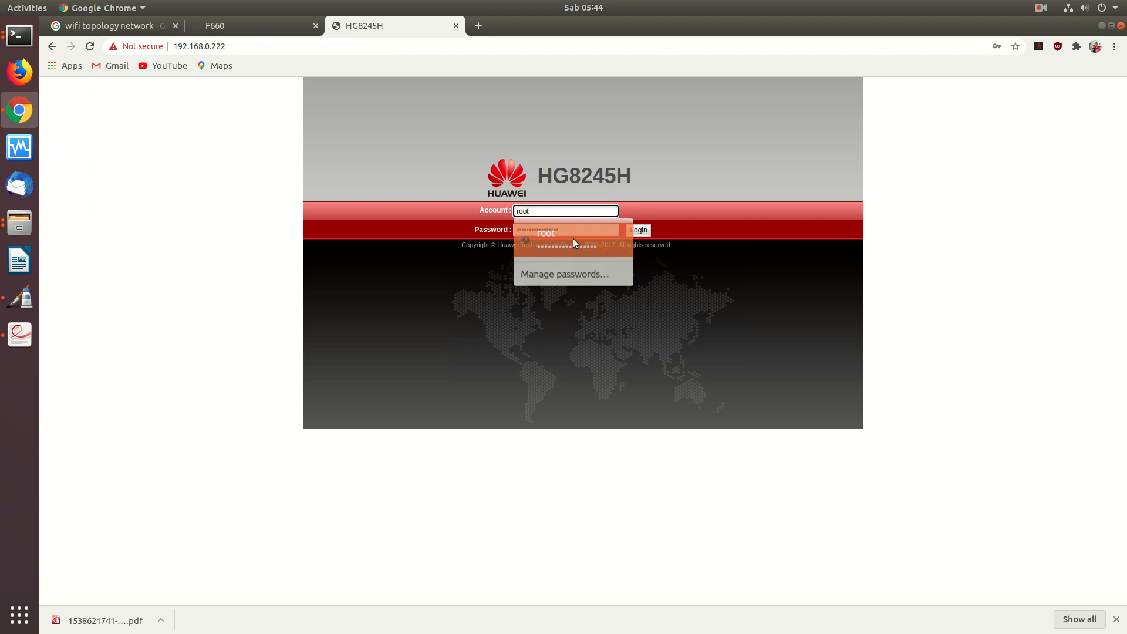
click(639, 232)
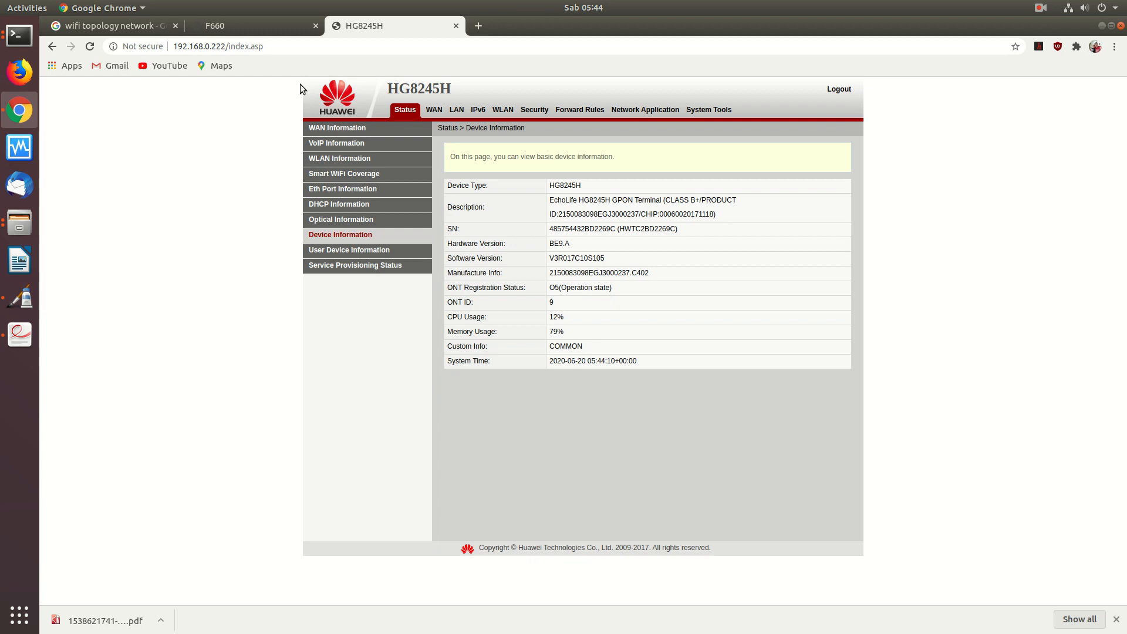
click(261, 28)
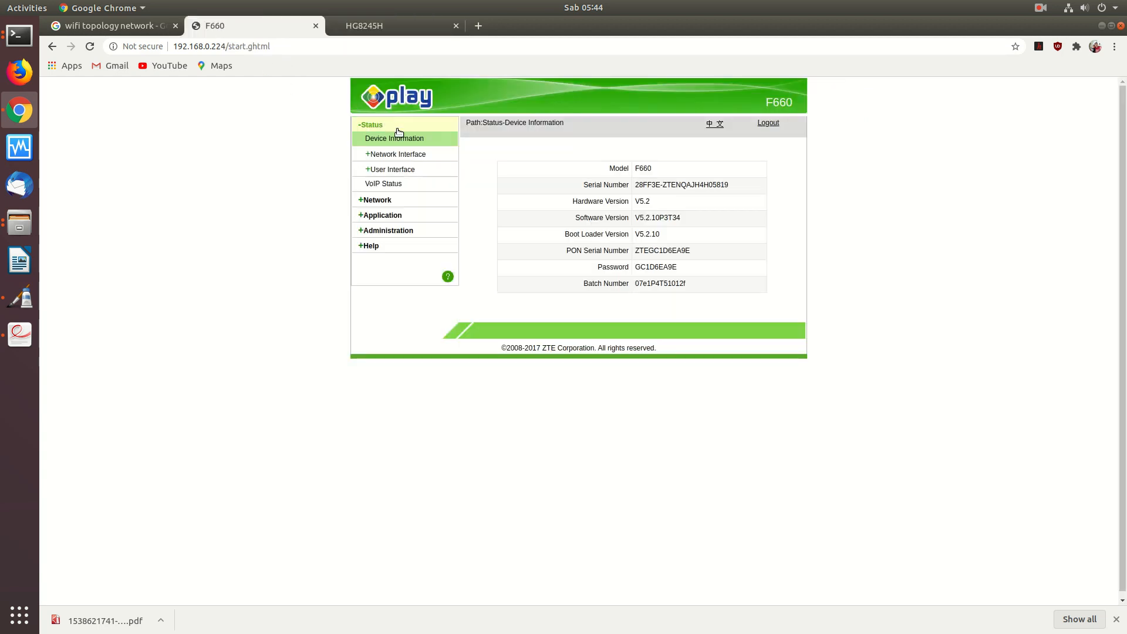
- View the F660's WLAN Basic settings showing Channel Auto, then switch to the HG8245H tab
click(382, 200)
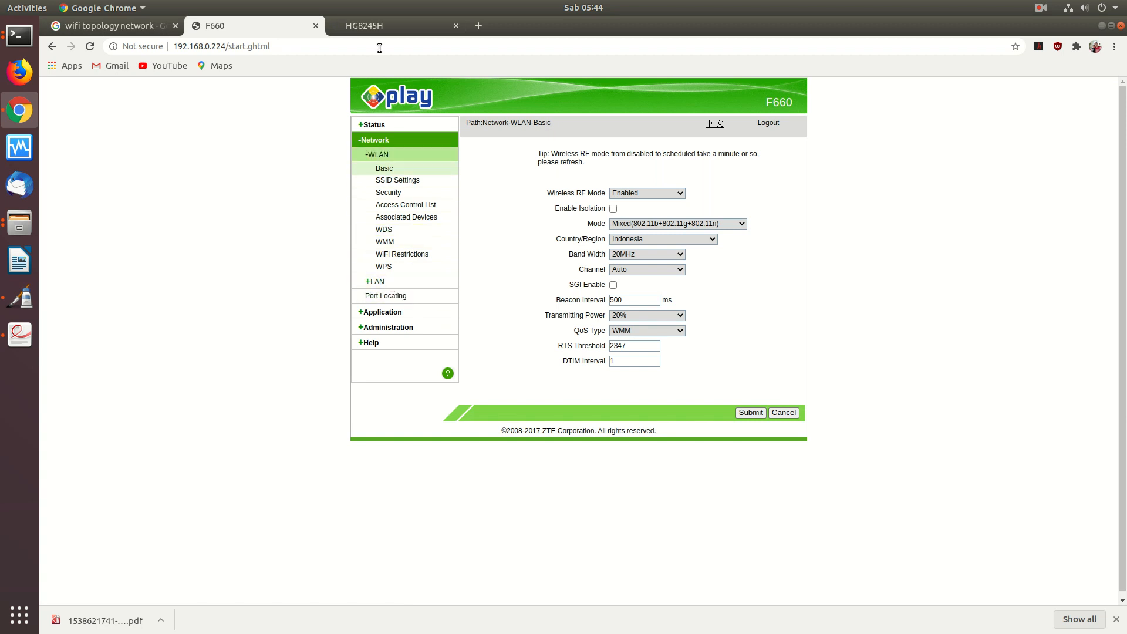
click(378, 31)
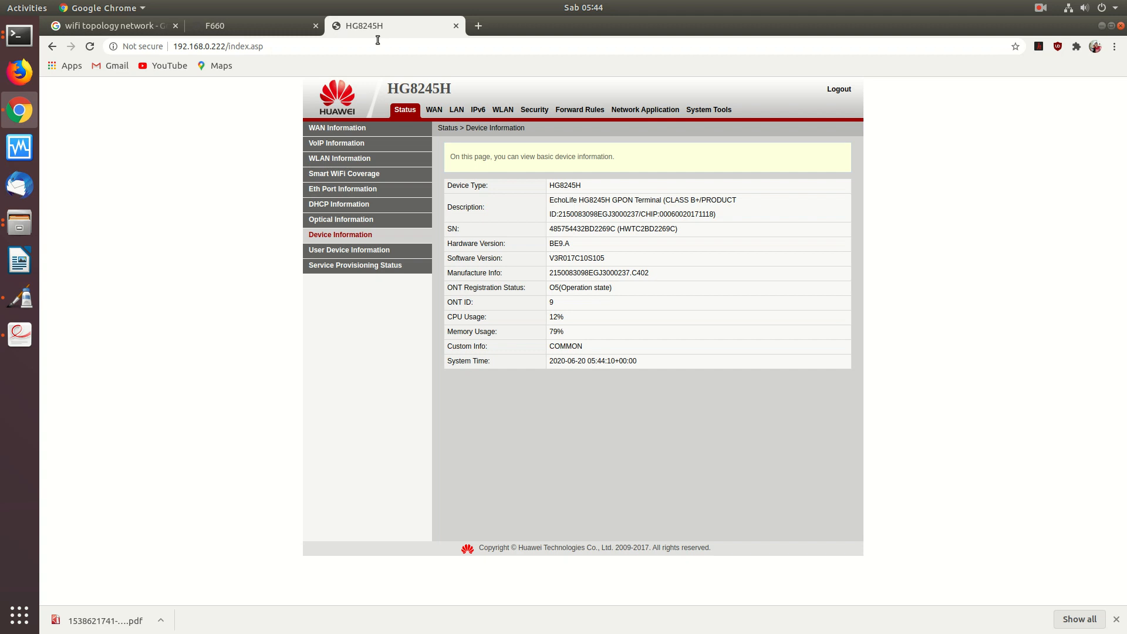
- Check the HG8245H's LAN and WLAN Basic Configuration for SSID ODC6, then bring up Pinta
click(455, 112)
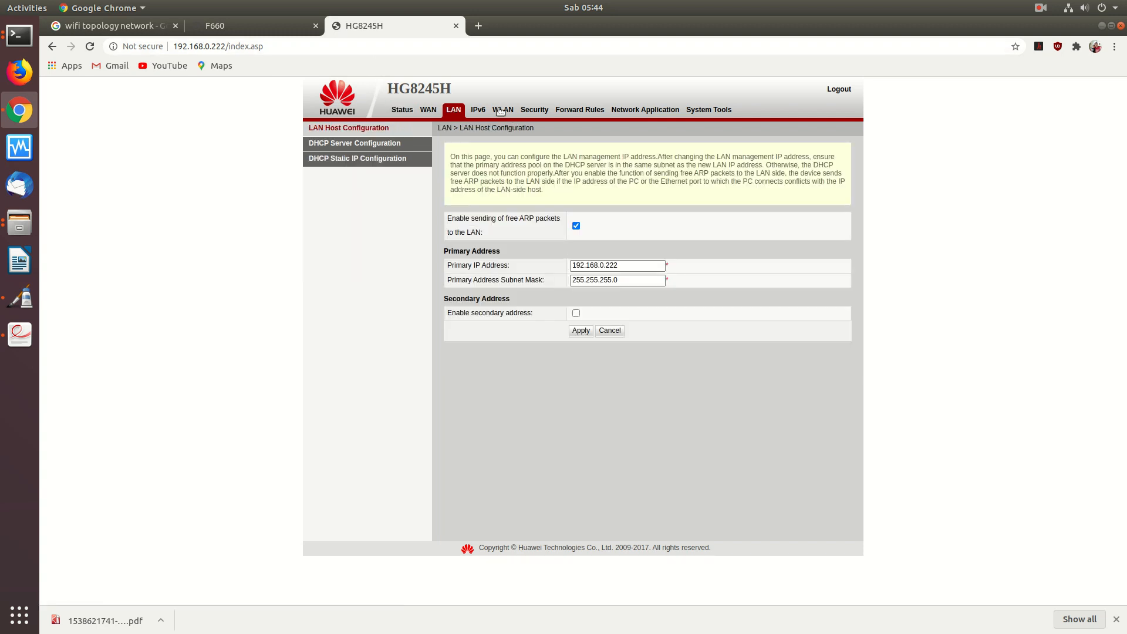
click(503, 112)
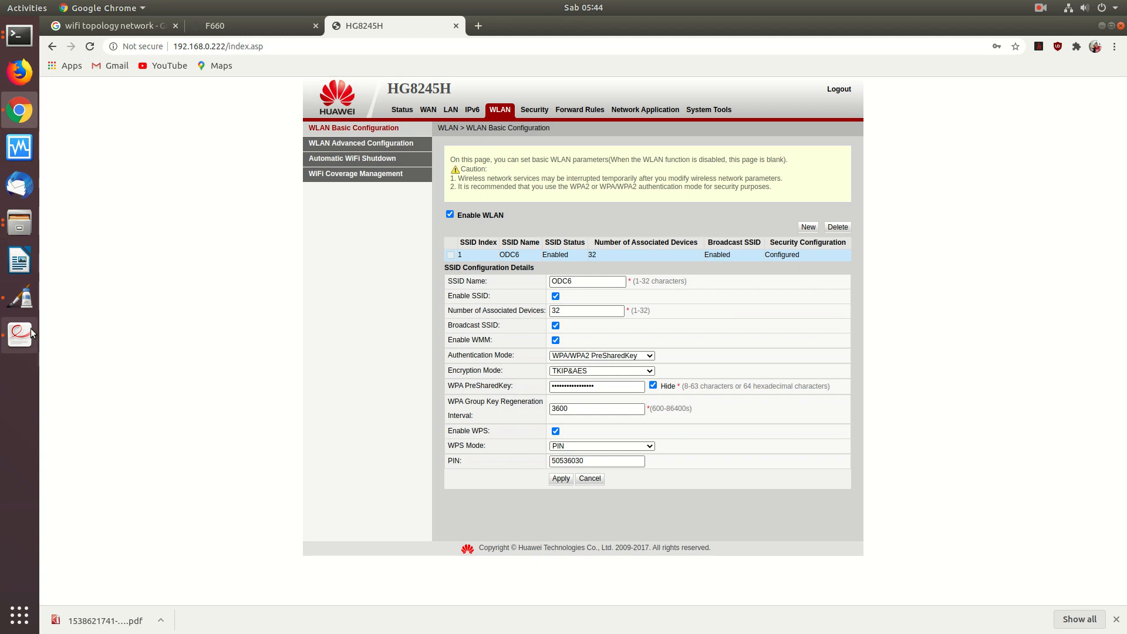
click(26, 298)
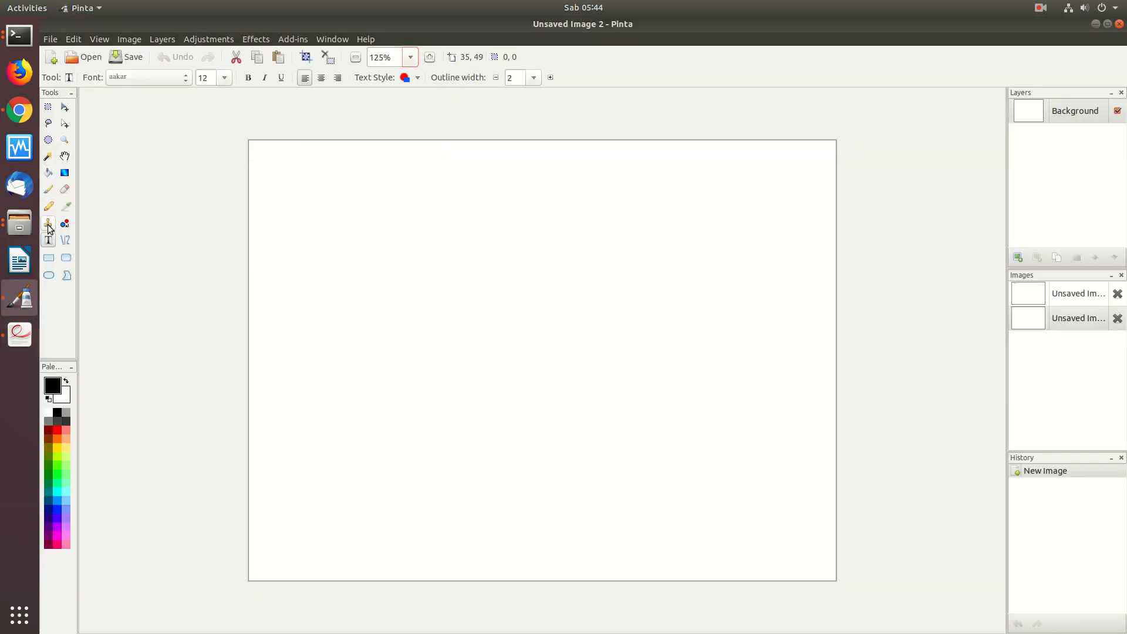
- Draw a wide rectangle holding the notes 'Minimal' and '- SSID (nama hotspot)', then return to the router page
click(48, 258)
drag(268, 154, 806, 217)
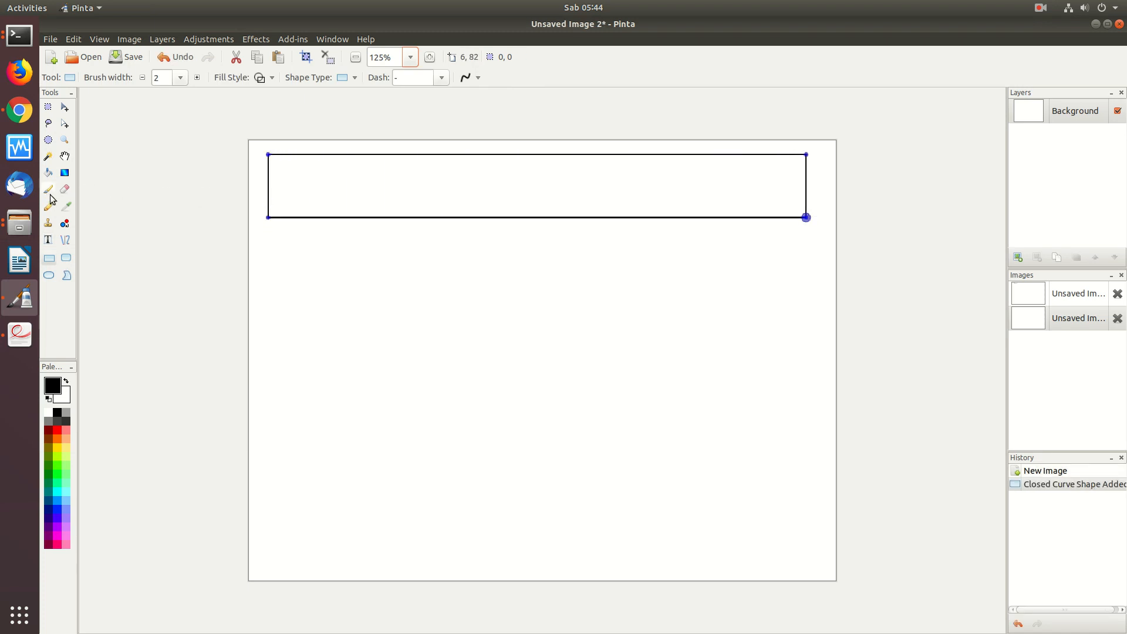
click(48, 239)
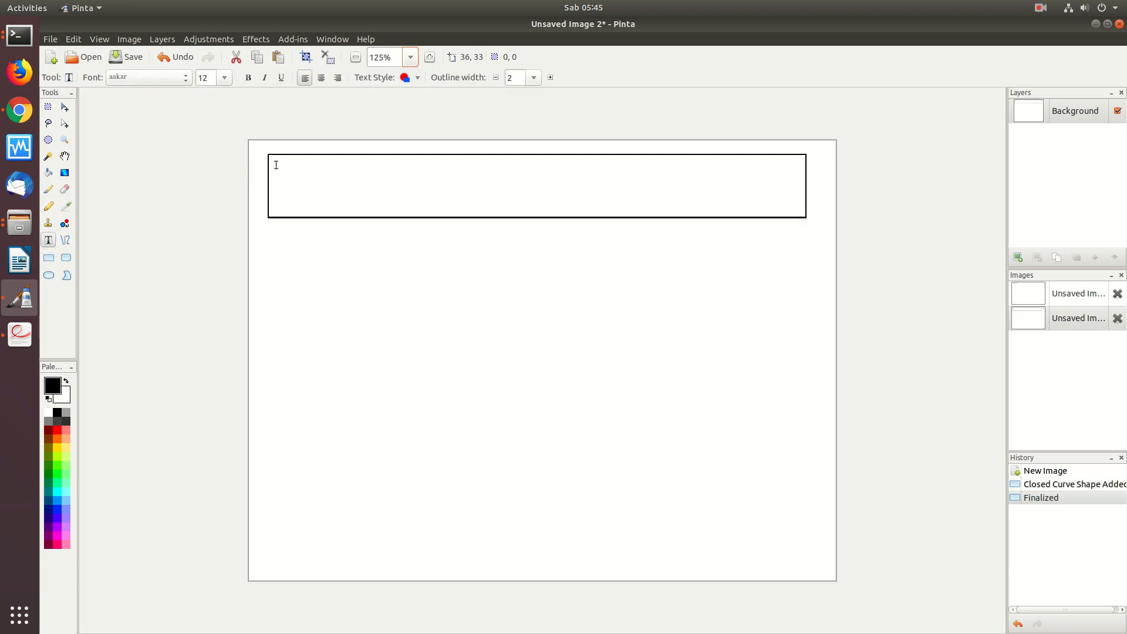
text(Minimal)
text(- SSID (nama )
text(hotsp)
text(ot)
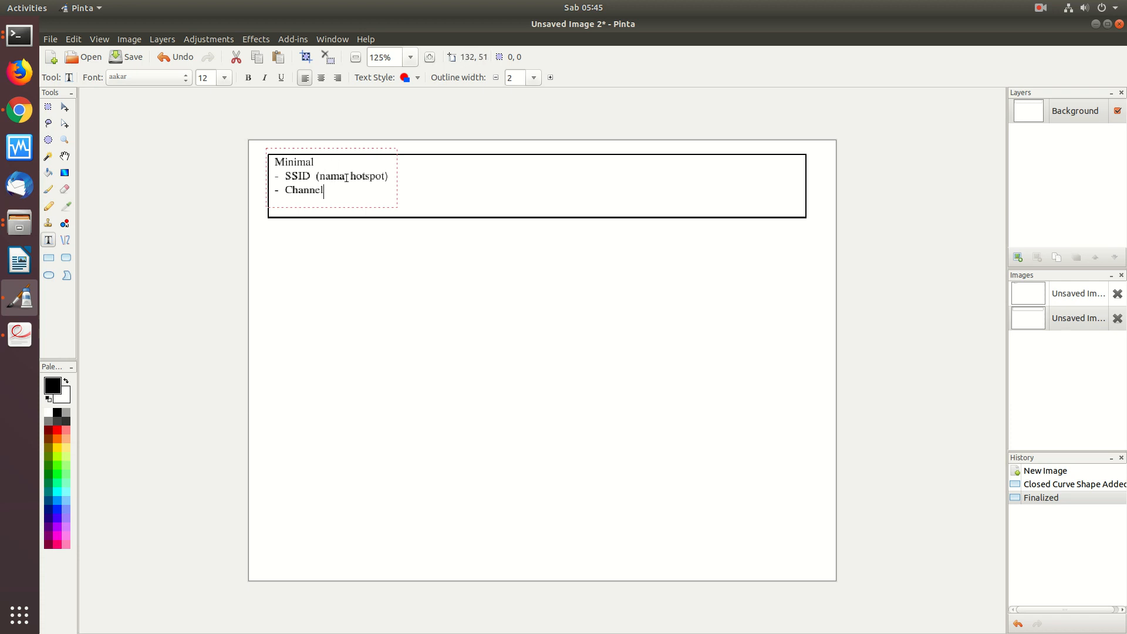
click(20, 111)
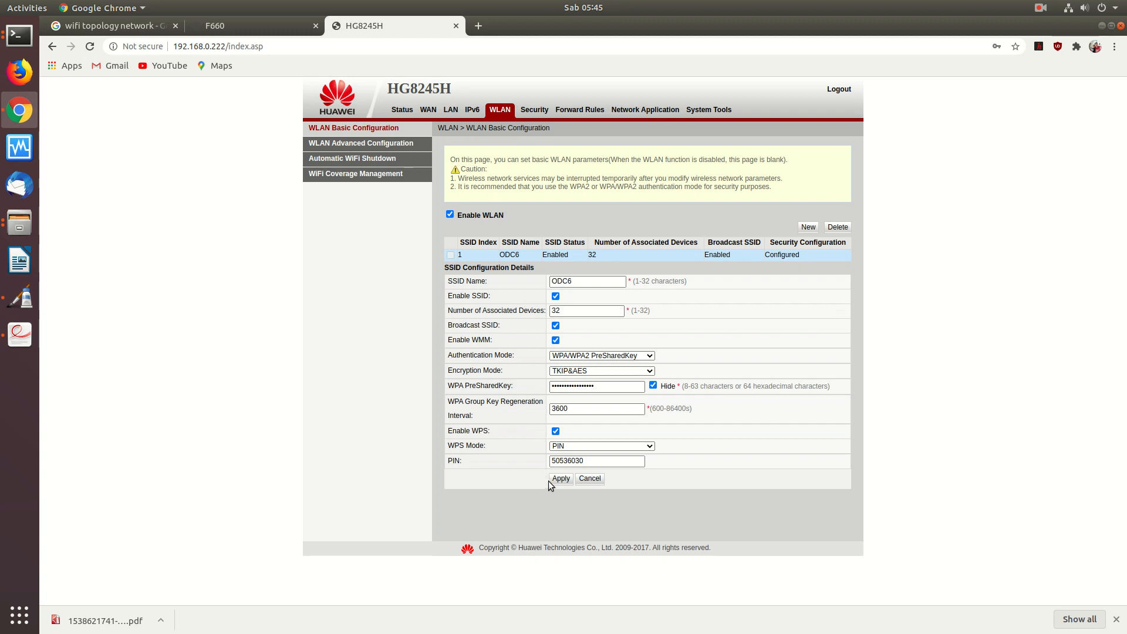
- Check the HG8245H's advanced WLAN channel, leaving it Automatic, then switch to the F660 tab
click(390, 144)
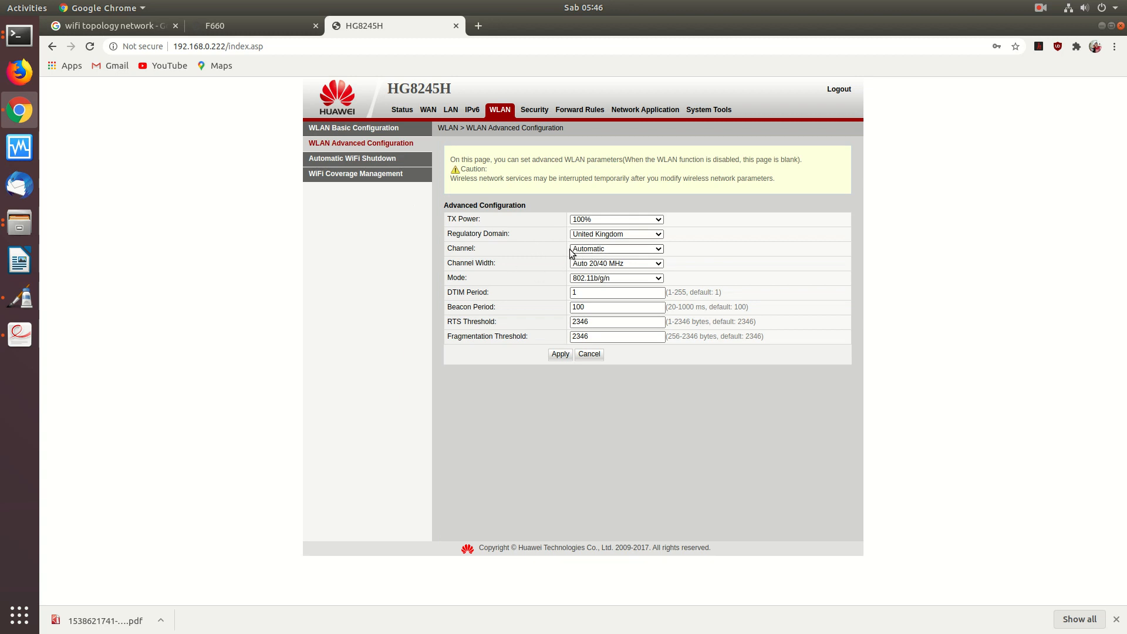
click(611, 254)
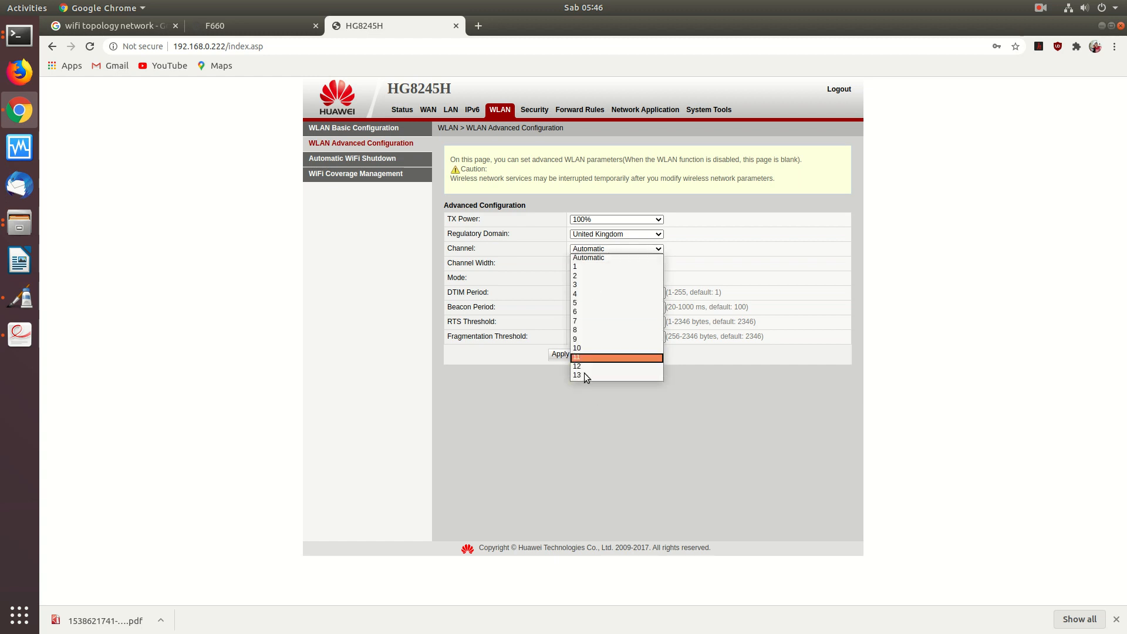
click(601, 249)
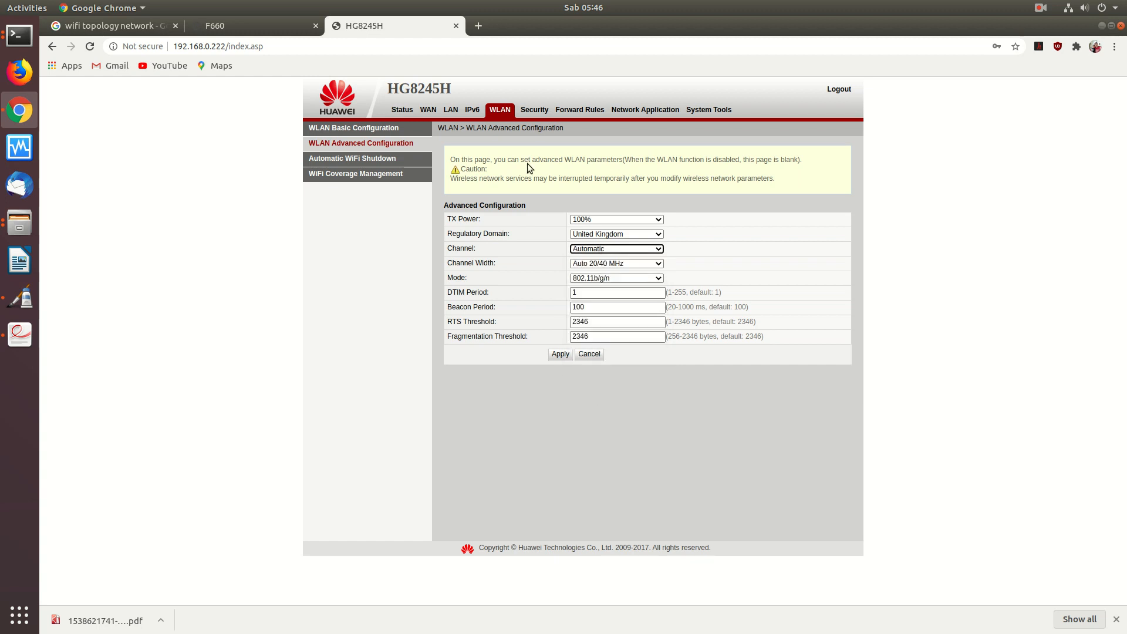
click(263, 33)
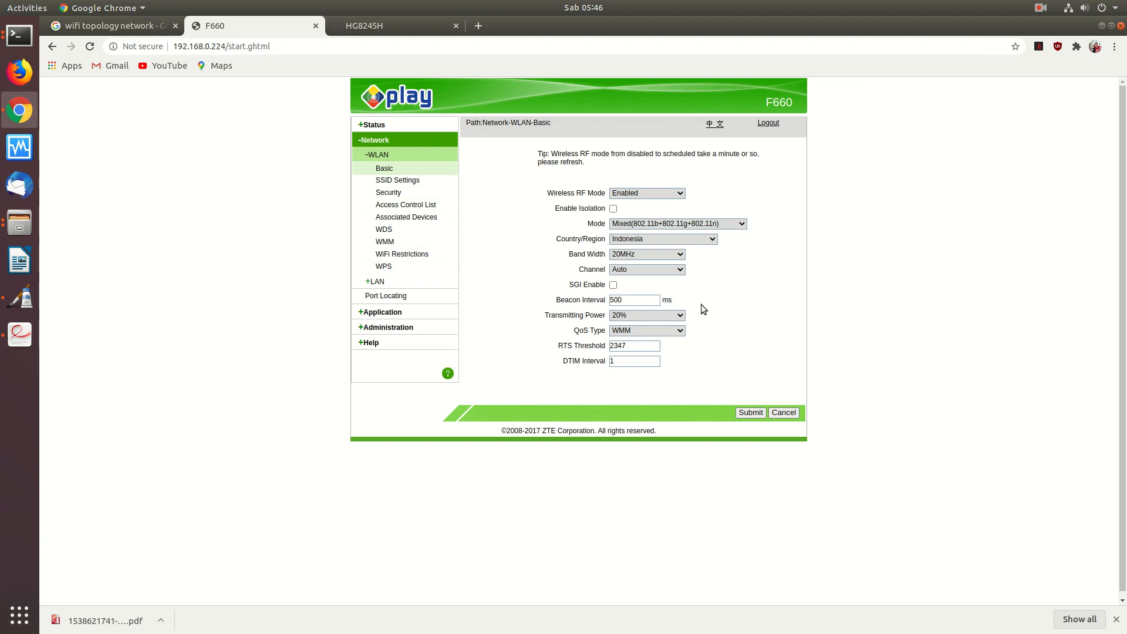
- Check the router's Channel options, leaving it on Auto, and open SSID Settings for SSID1
click(679, 275)
click(680, 275)
click(399, 183)
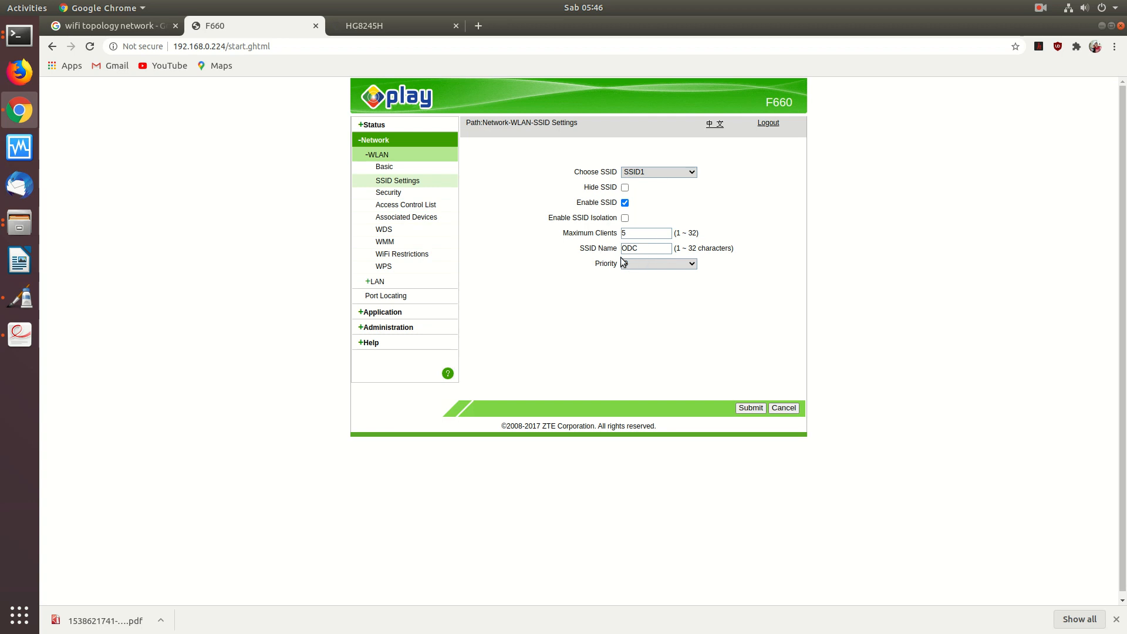
- Glance at the WiFi topology image results, return to the F660, and close the telecommunications law PDF
click(133, 31)
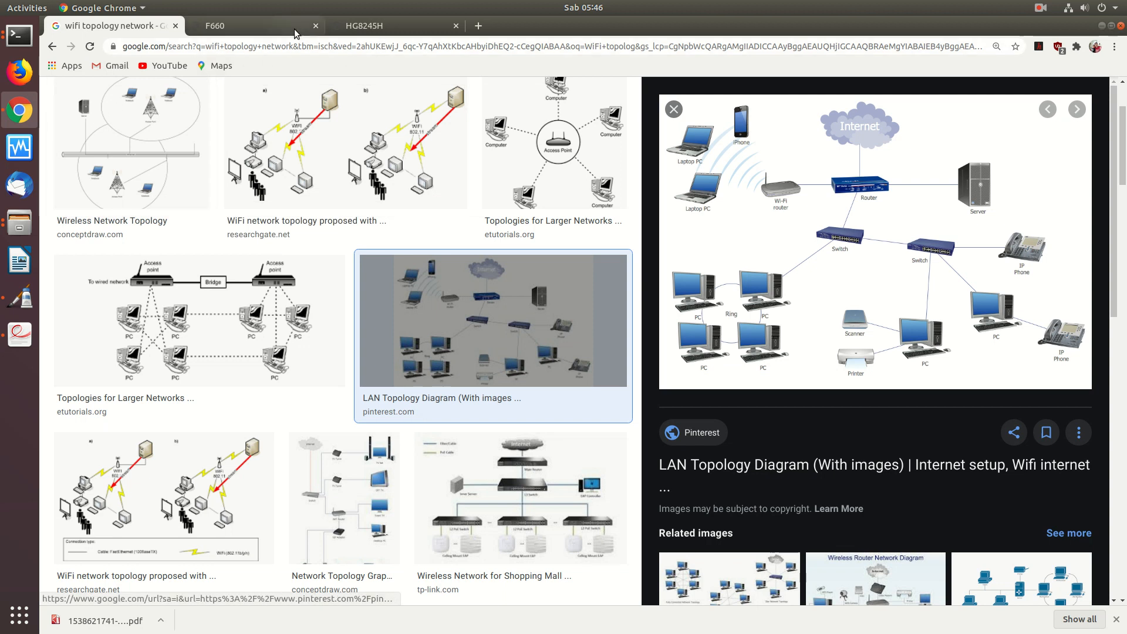
click(292, 30)
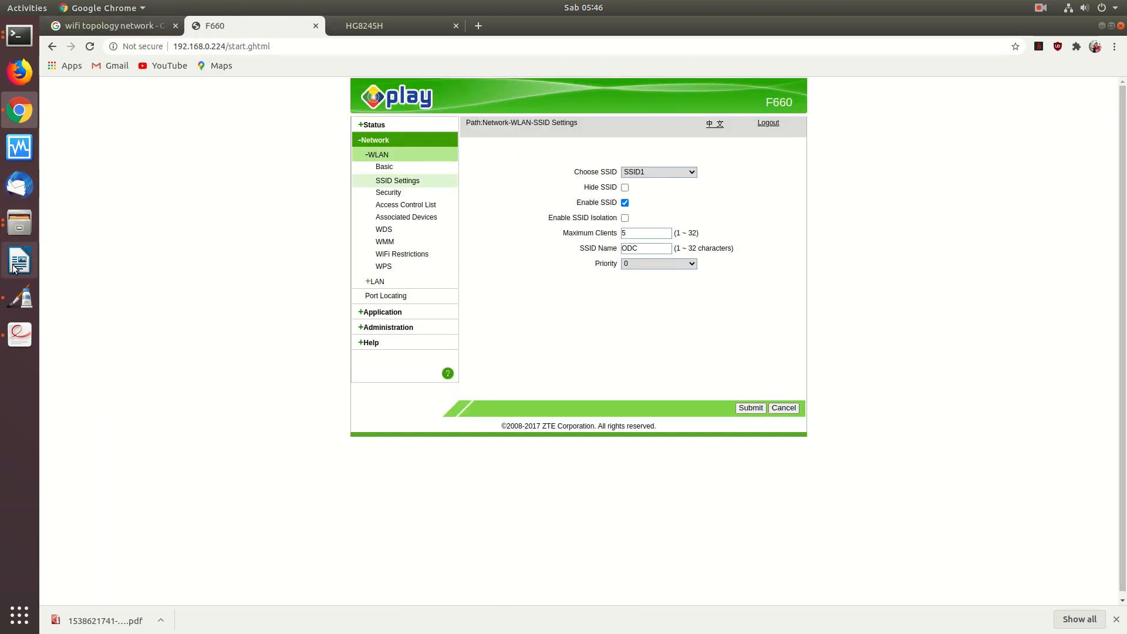
click(20, 334)
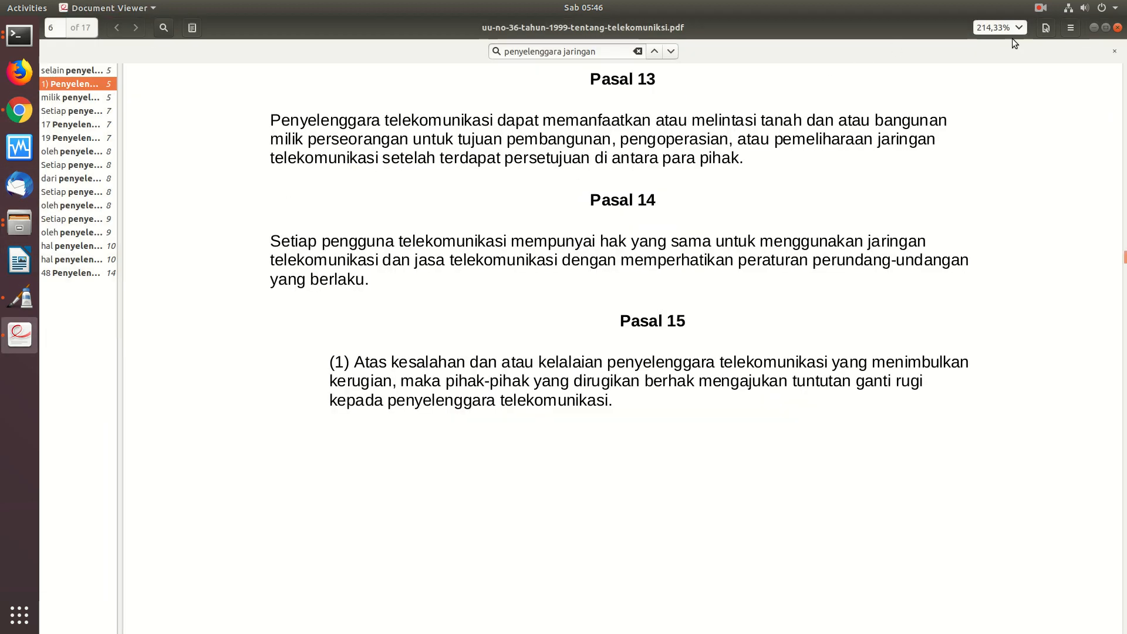
click(1117, 27)
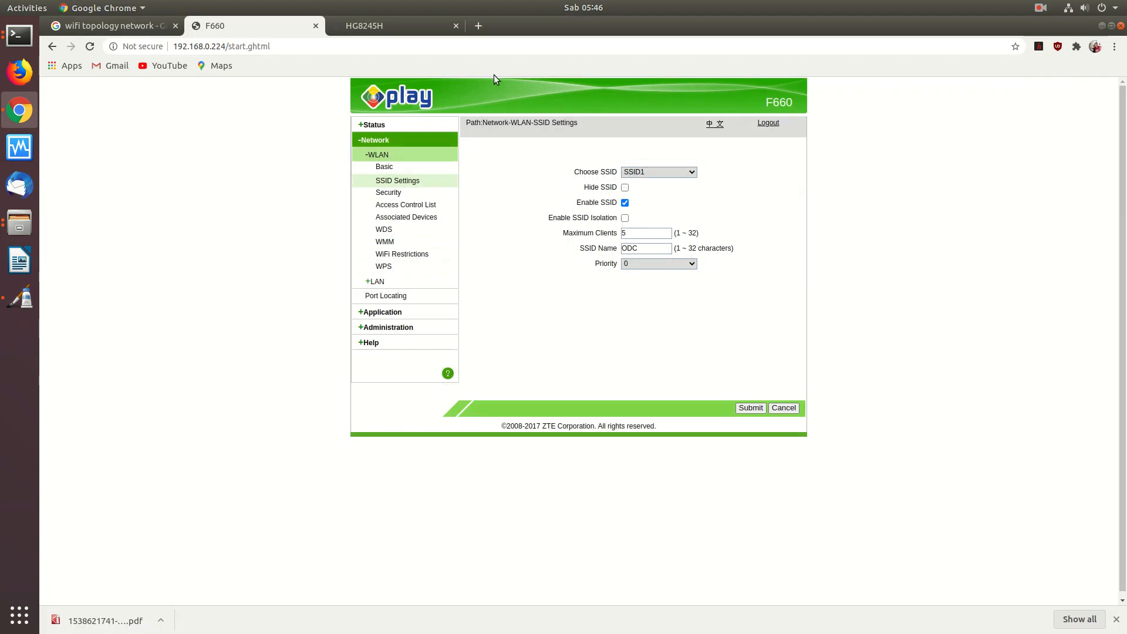
- Draw a second rectangle below the first box on the Pinta canvas
click(19, 297)
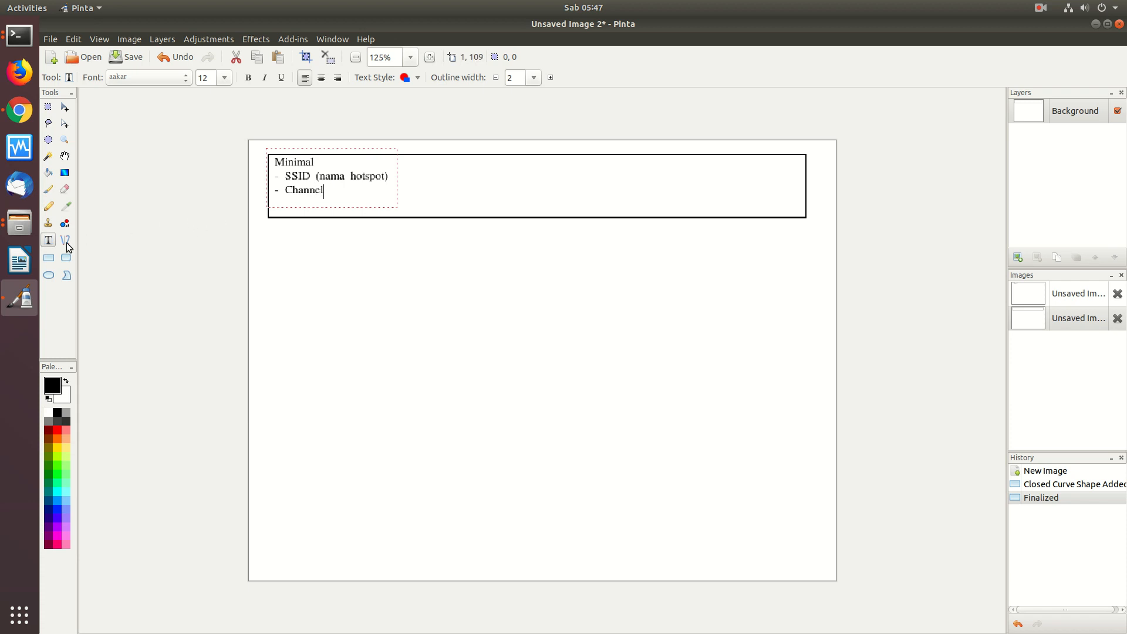
click(48, 258)
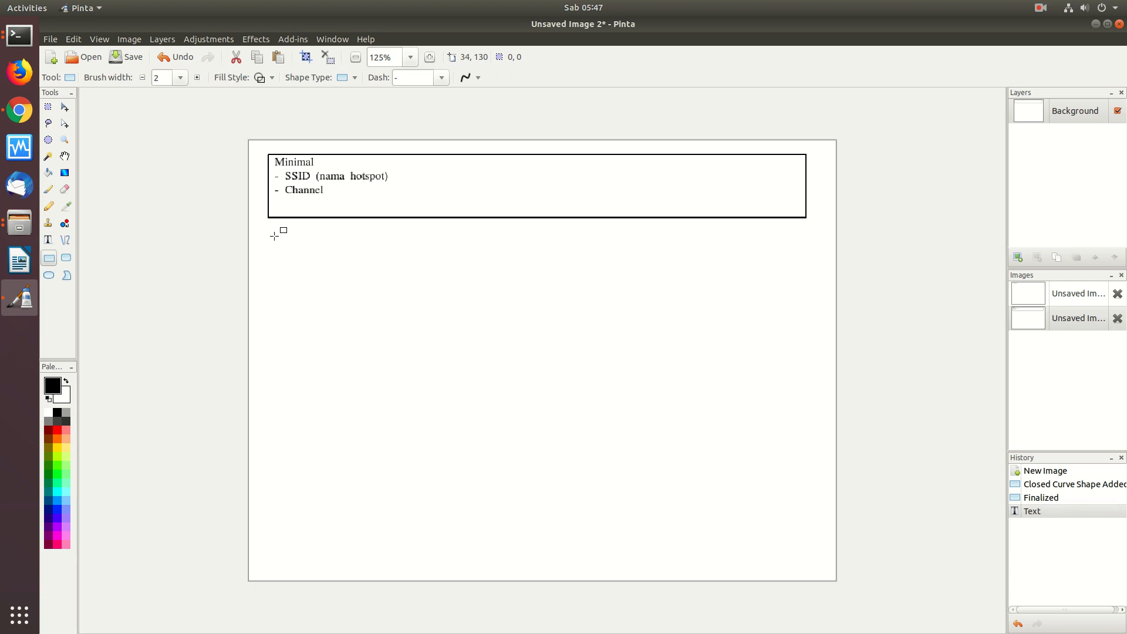
drag(271, 235, 805, 321)
- Write 'Security Minimal' and '- Enkripsi (WPA)' inside the new rectangle
click(49, 240)
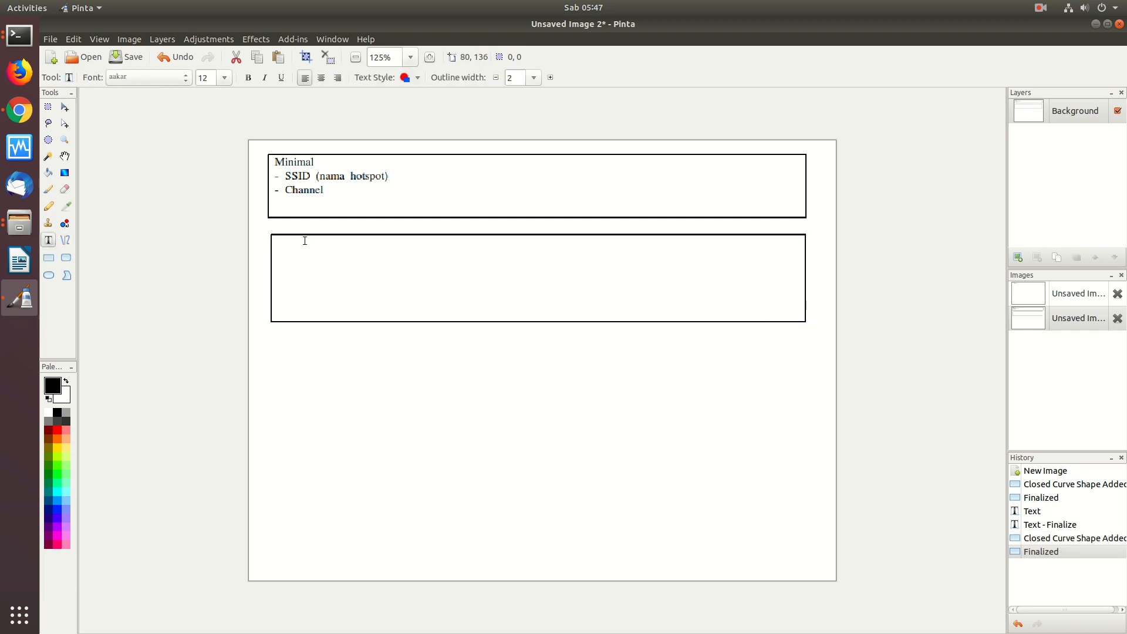
click(276, 243)
text(Se)
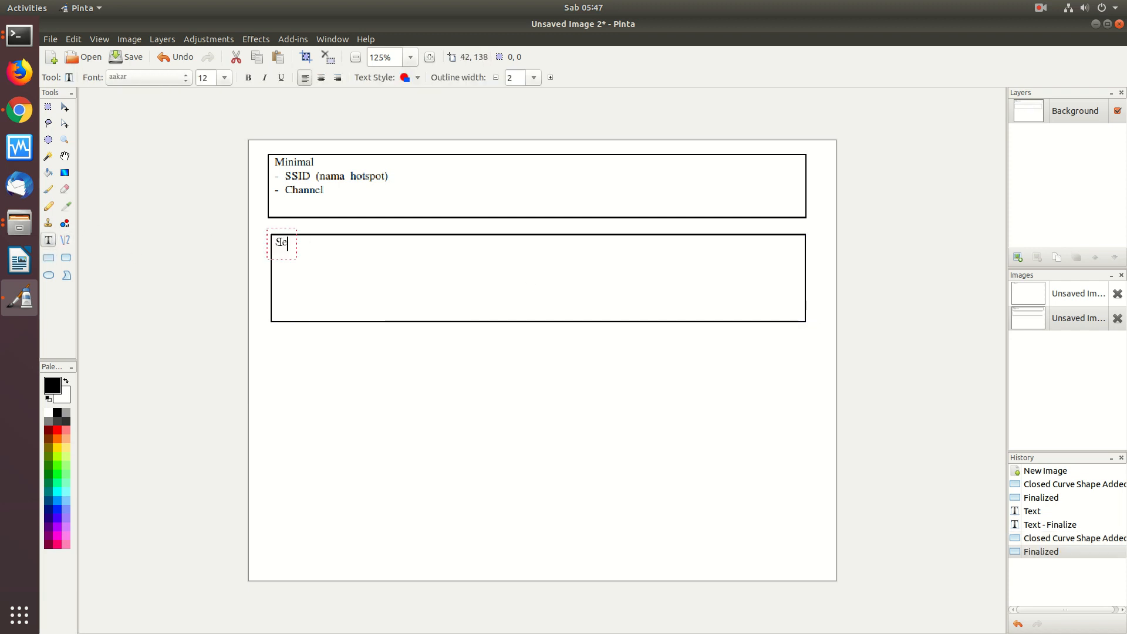
text(curity Minimal )
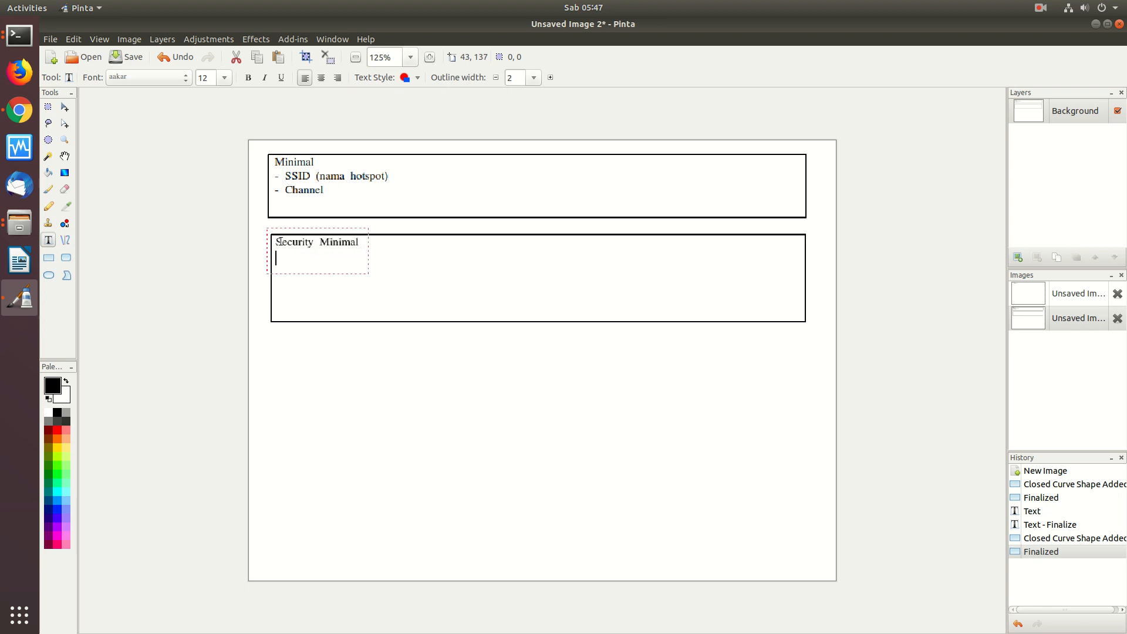
text(-)
key(BackSpace)
key(BackSpace)
key(BackSpace)
text(Enkripsi (WPA))
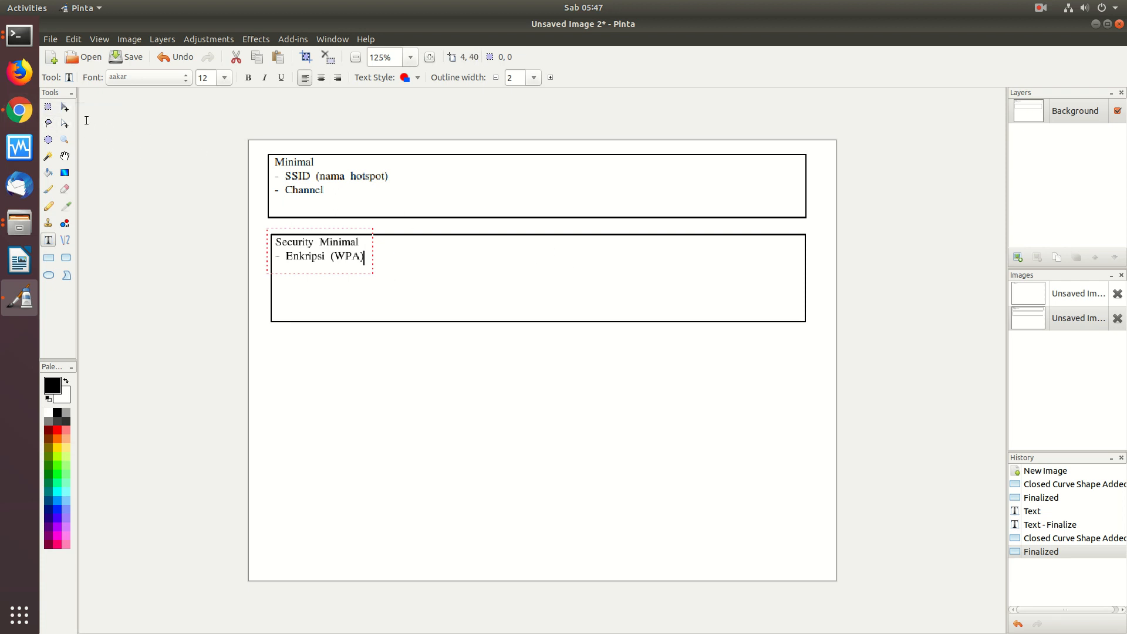
- Open the ZTE F660's WLAN Security settings page in the browser
click(15, 114)
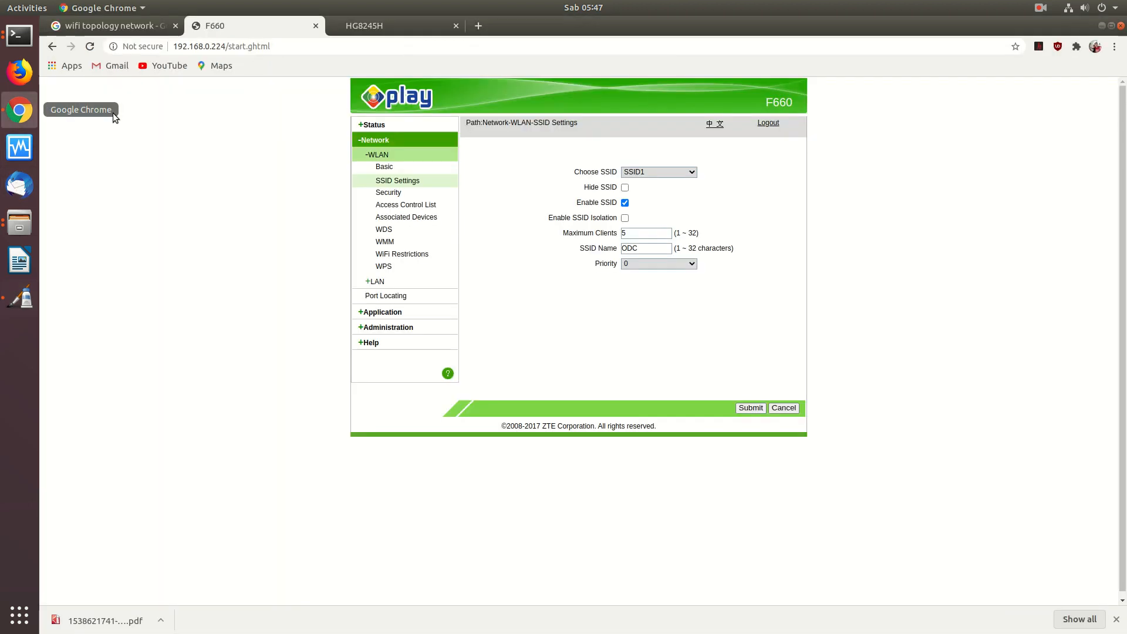
click(396, 170)
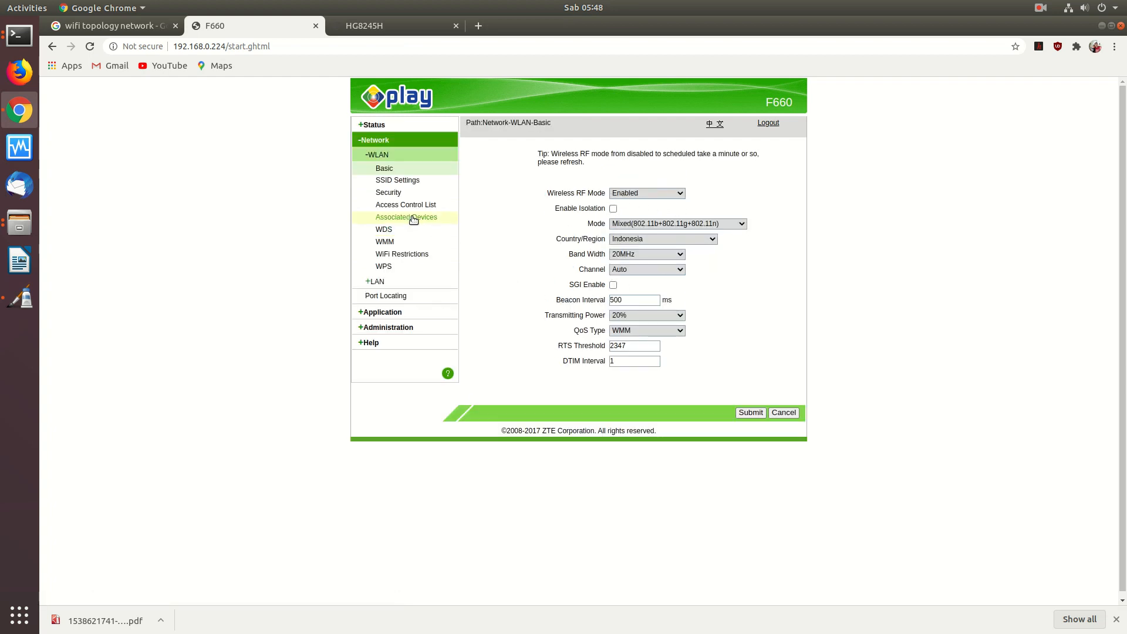
click(391, 195)
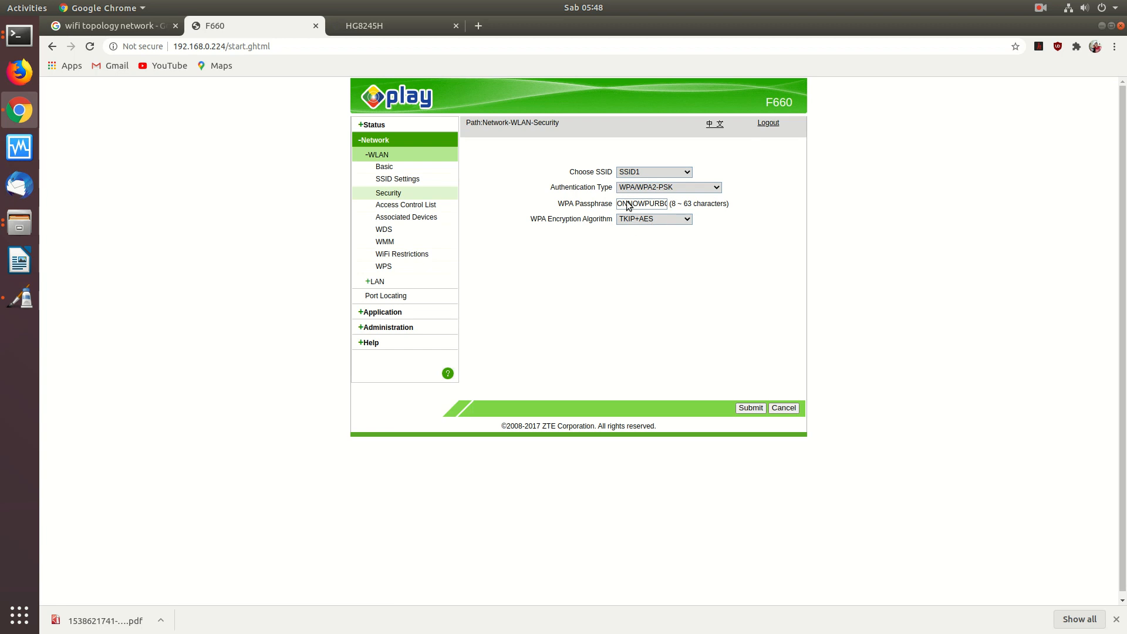
- Keep the authentication type at WPA/WPA2-PSK, then switch to the Huawei HG8245H tab
click(715, 187)
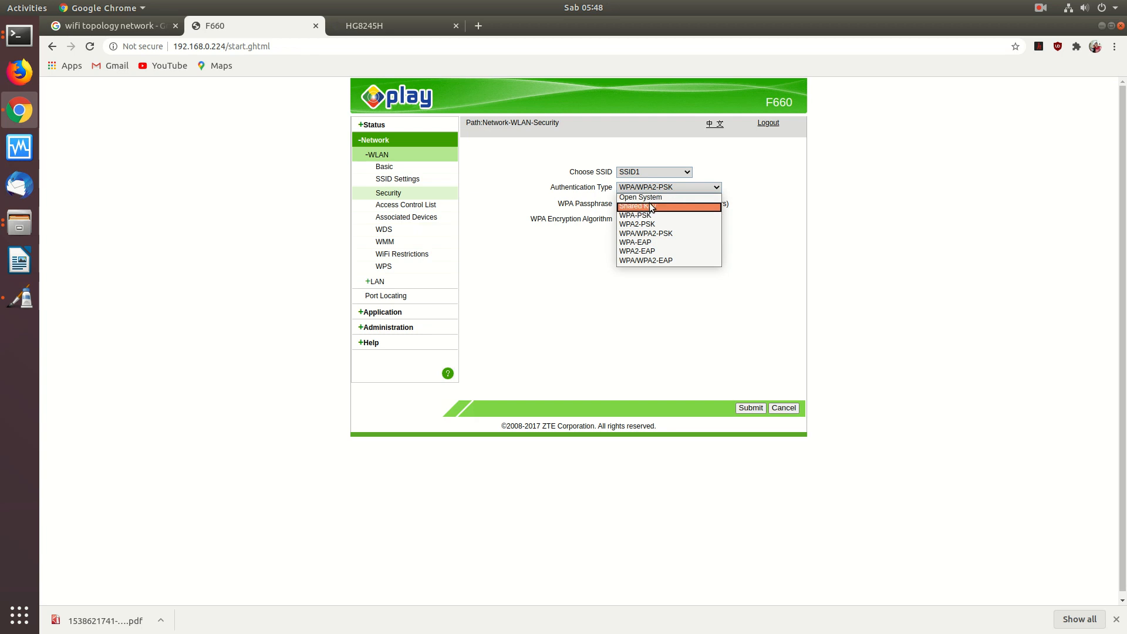
click(644, 235)
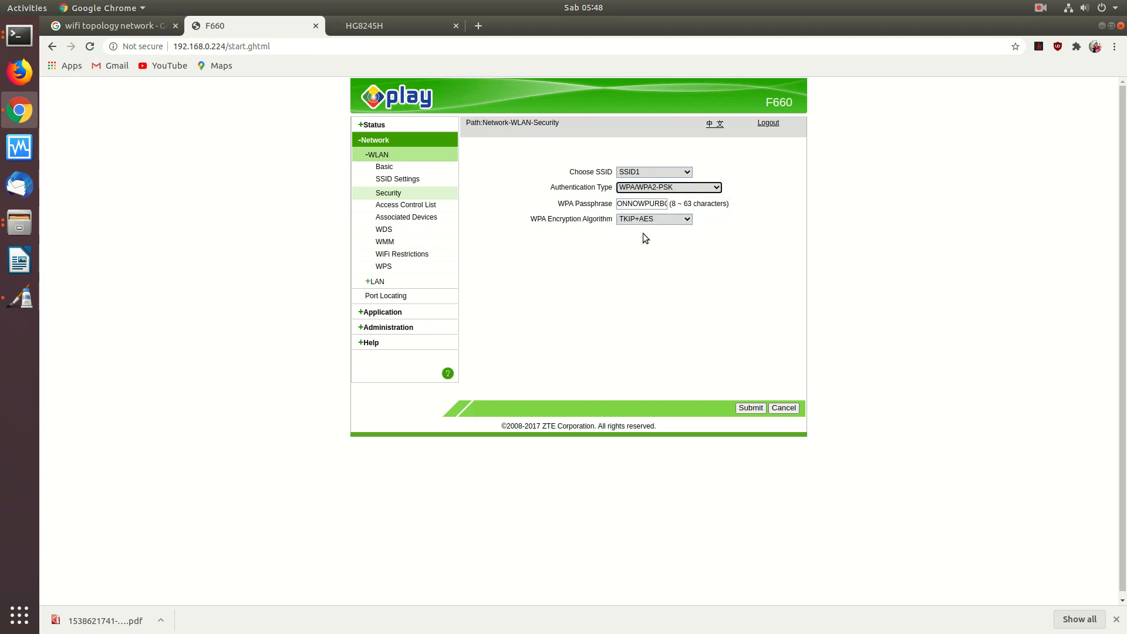
click(663, 187)
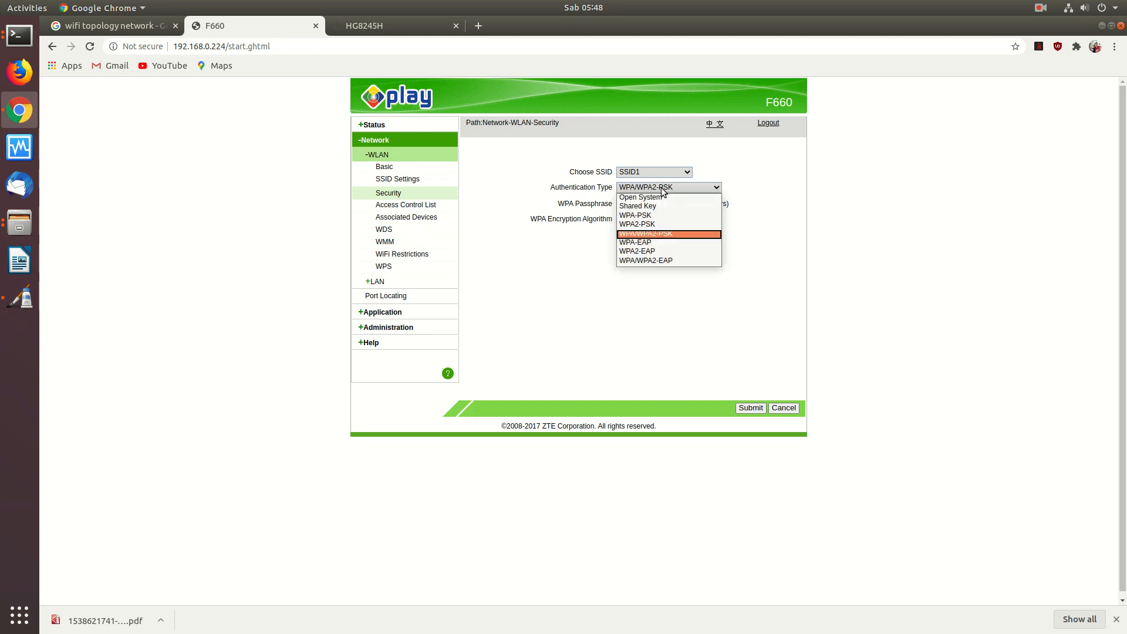
click(660, 235)
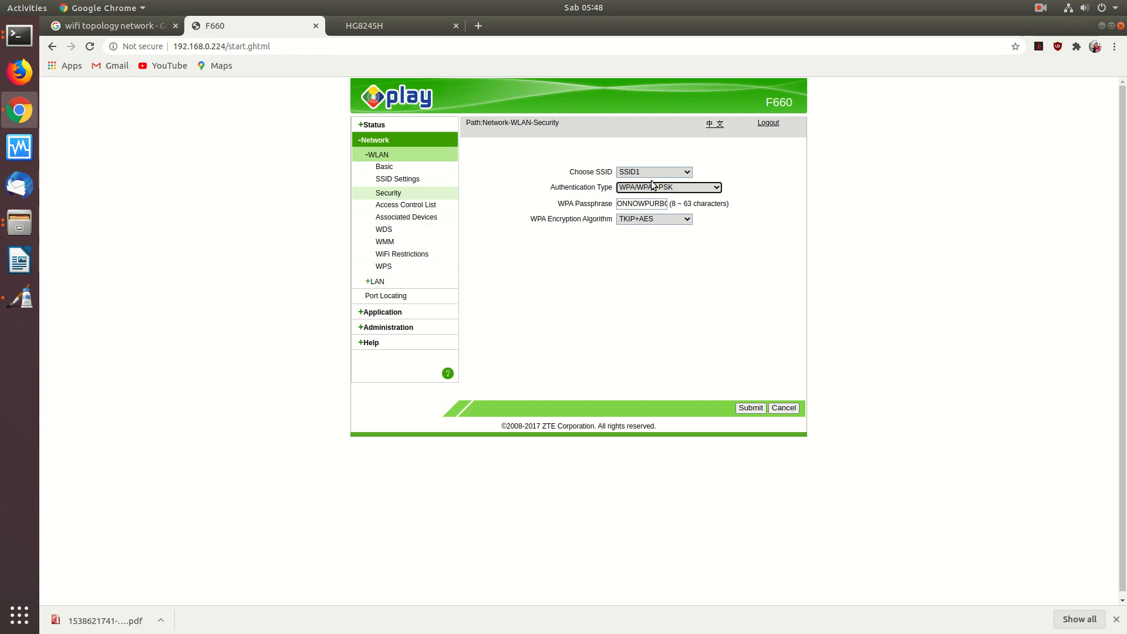
click(376, 25)
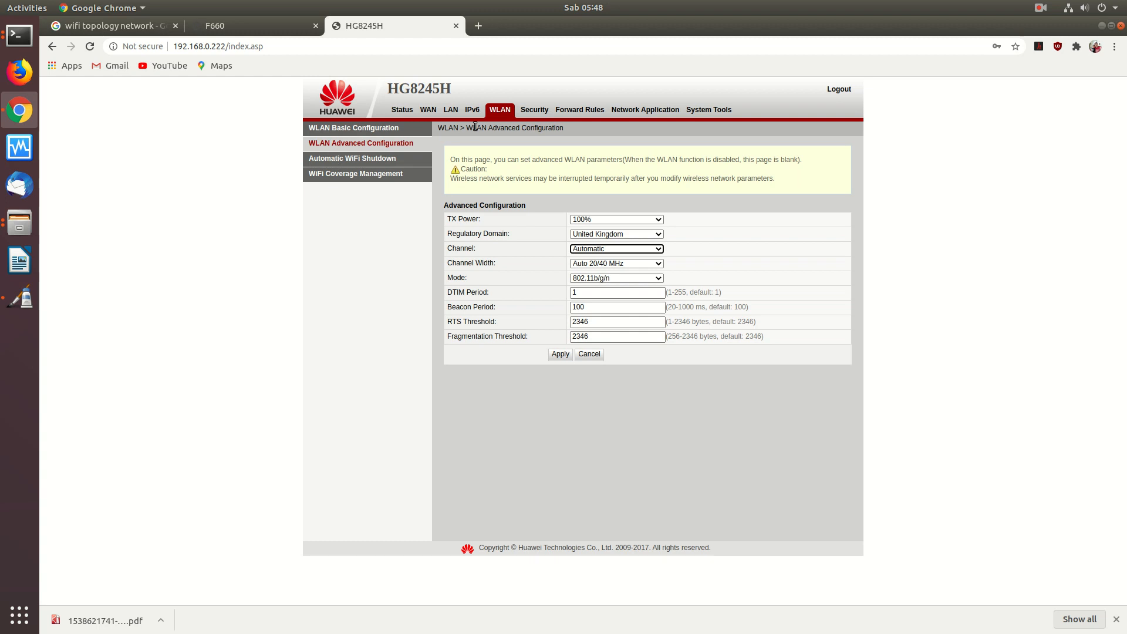
click(341, 129)
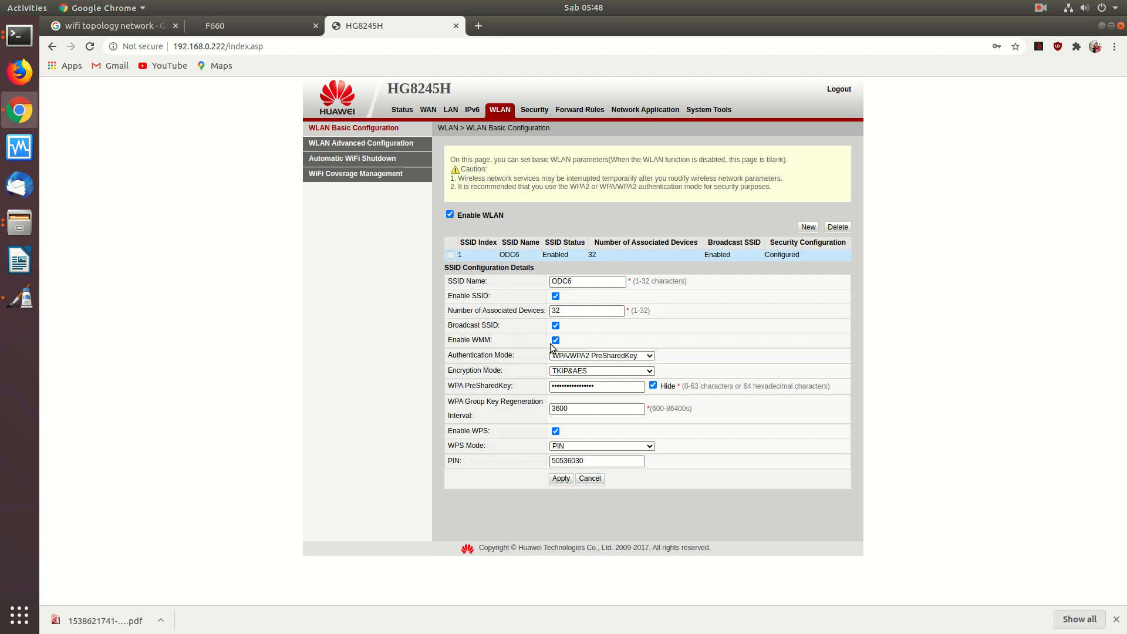
- Add a 'WPS (optional)' line to the security box and draw a third box headed 'Personalisasi Security'
mouse_move(558, 340)
click(22, 300)
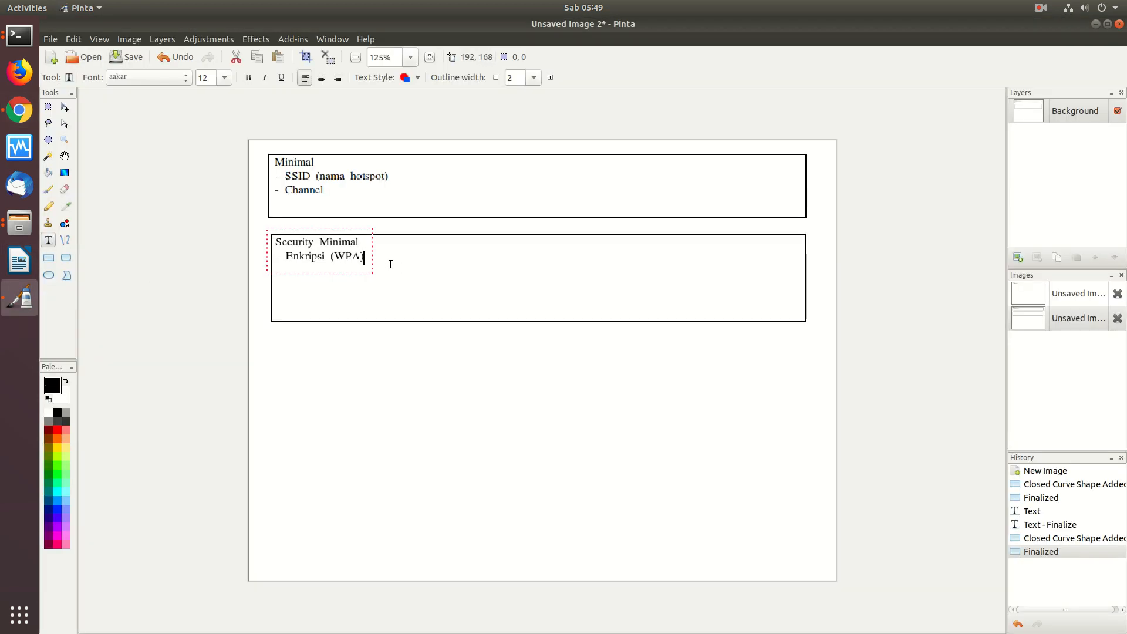
text(WPS (optional))
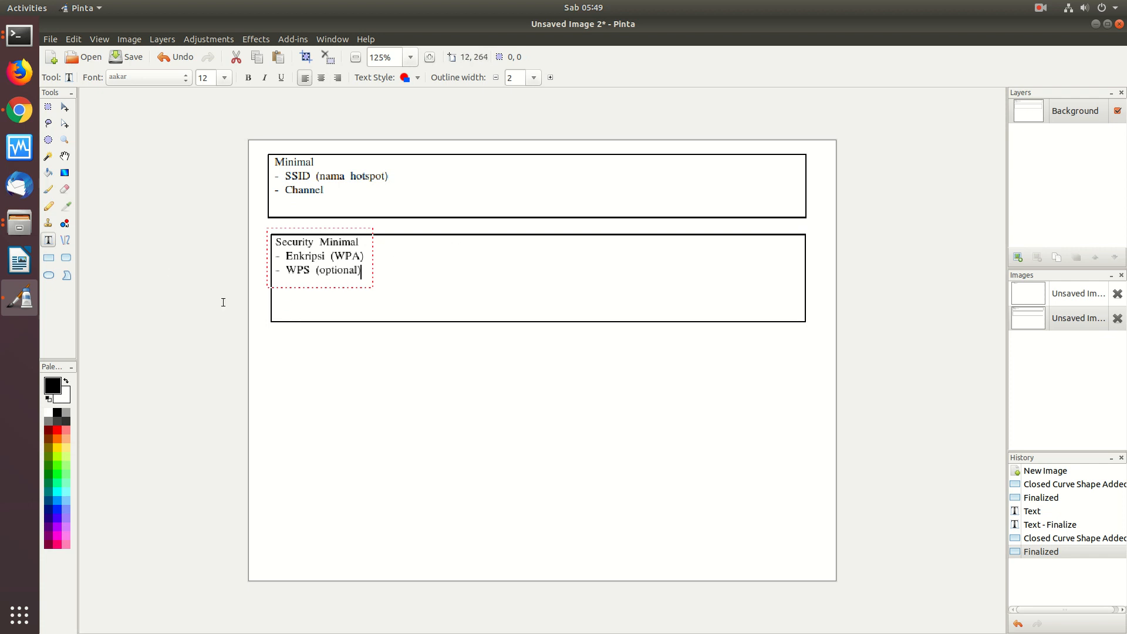
click(48, 258)
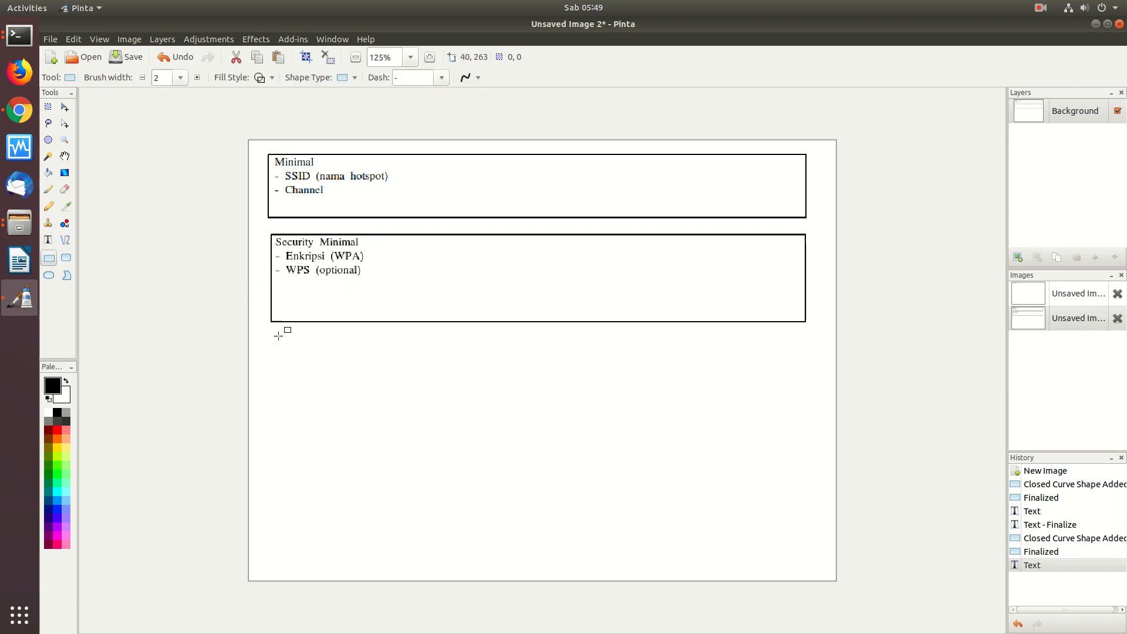
mouse_move(271, 332)
mouse_down()
mouse_move(272, 344)
mouse_move(366, 398)
mouse_move(655, 411)
mouse_move(805, 403)
mouse_up()
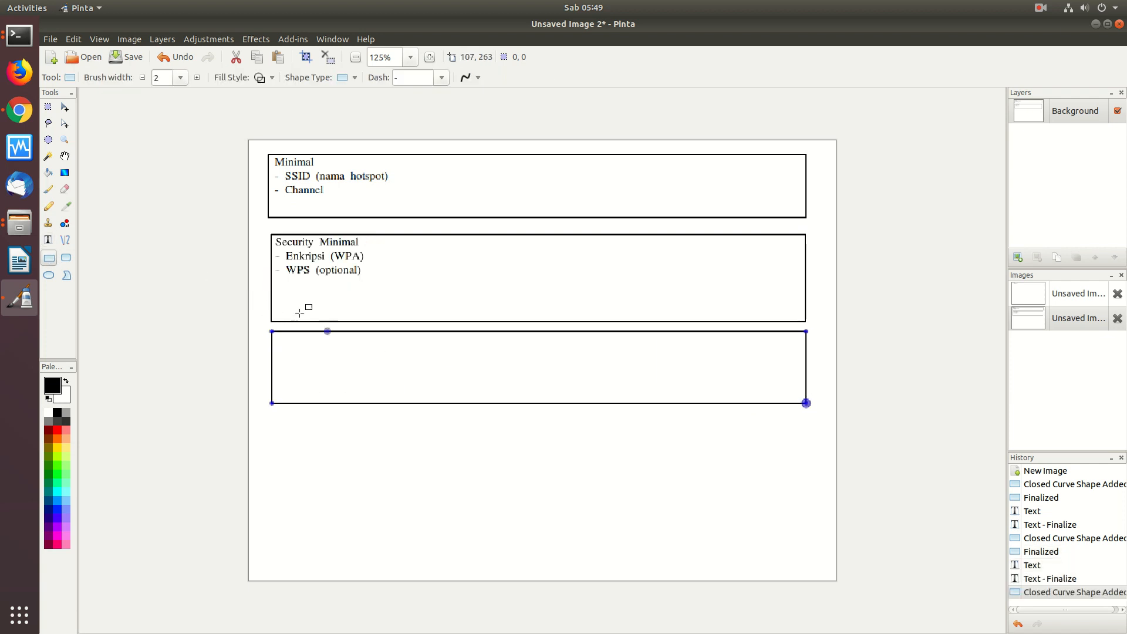
key(t)
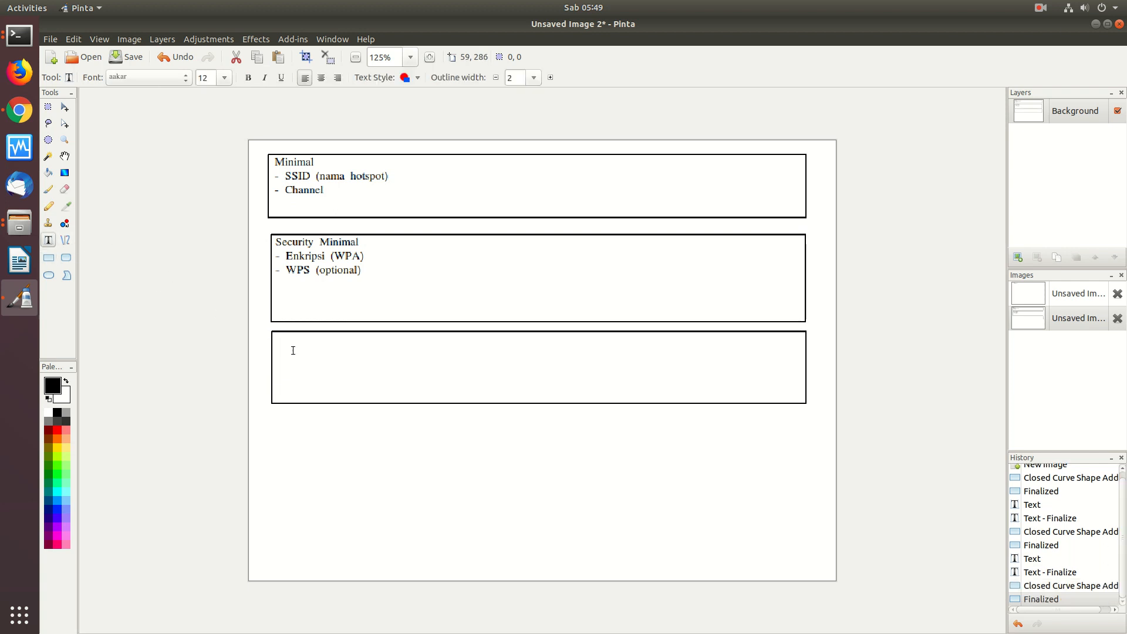
text(rsonalisasi Security)
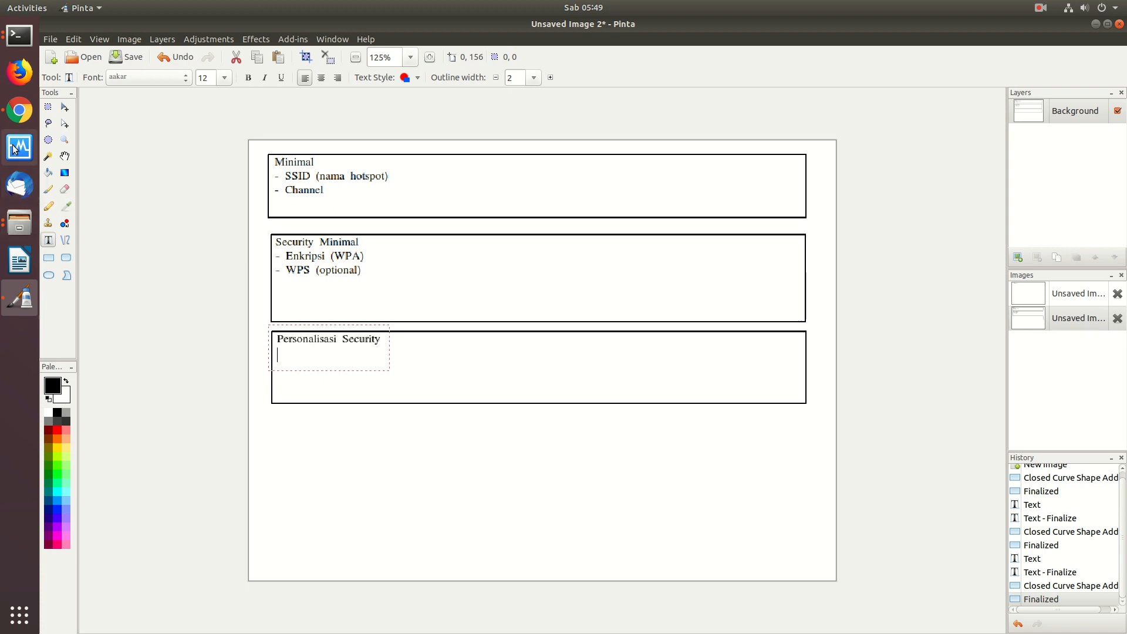
- Open the Huawei router's Security settings, showing IP Filter Configuration
click(20, 111)
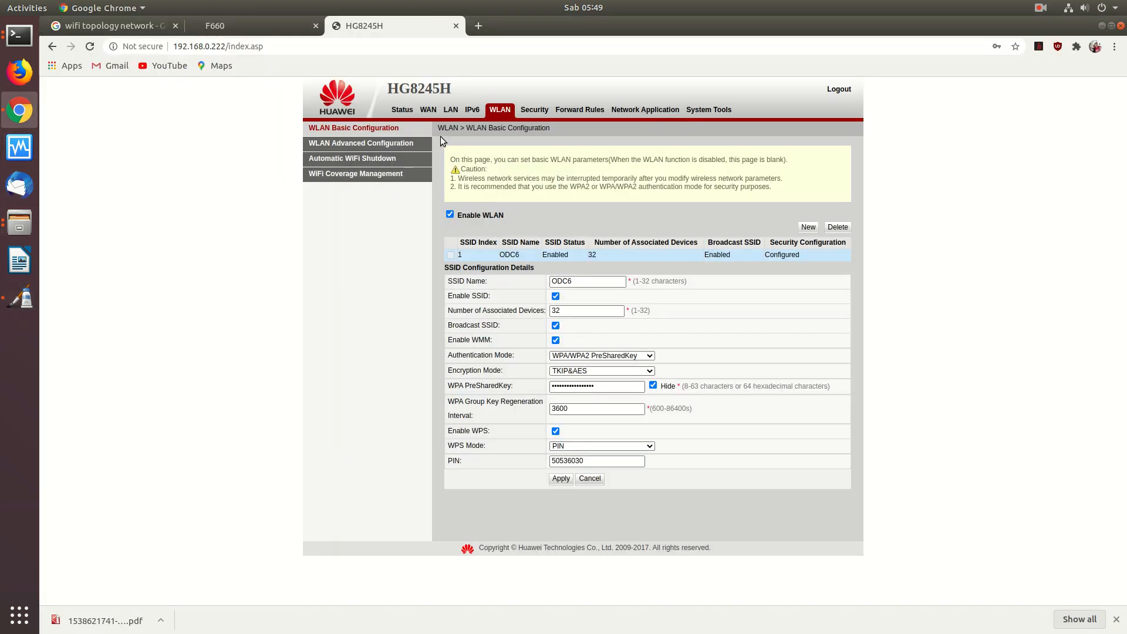
click(349, 144)
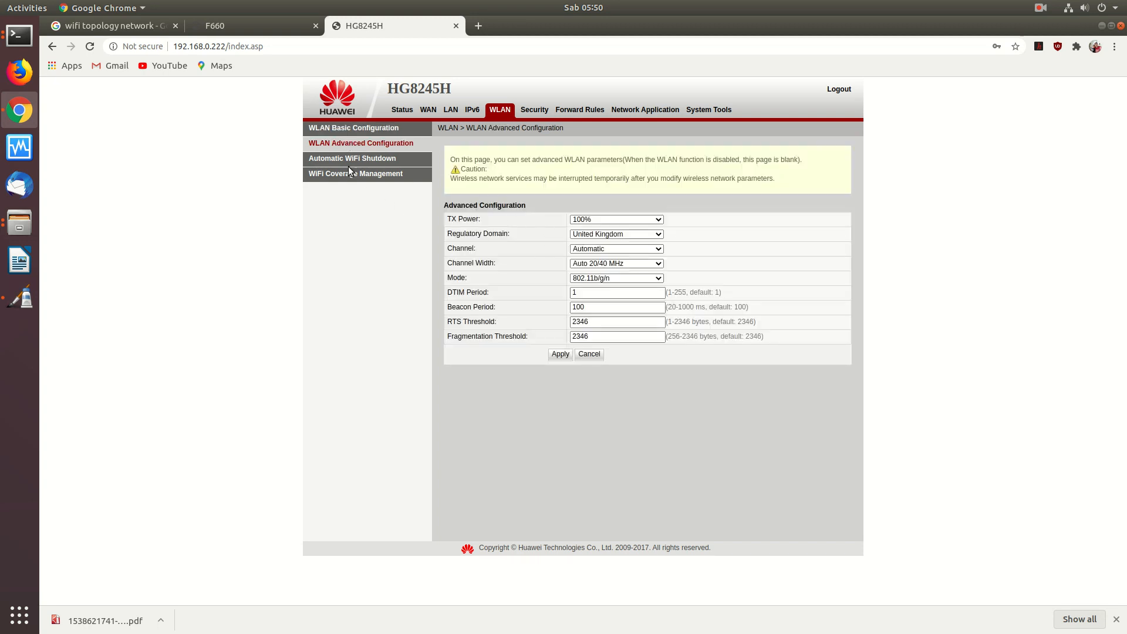
click(540, 111)
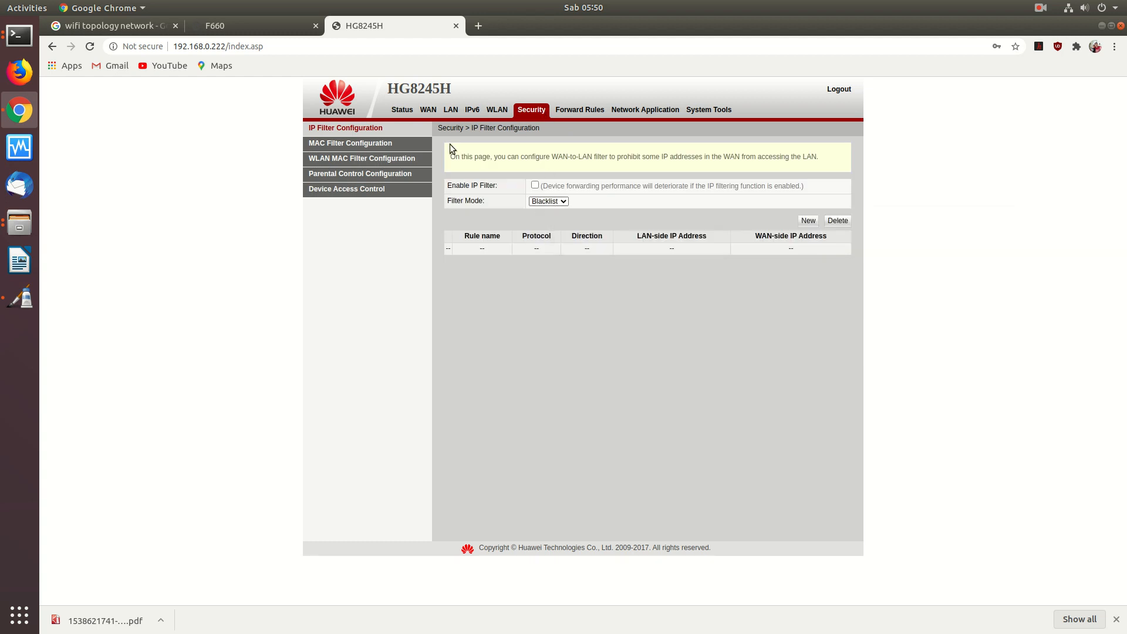
- Switch the Huawei WLAN MAC filter mode to Whitelist and confirm clearing the existing rules
click(344, 160)
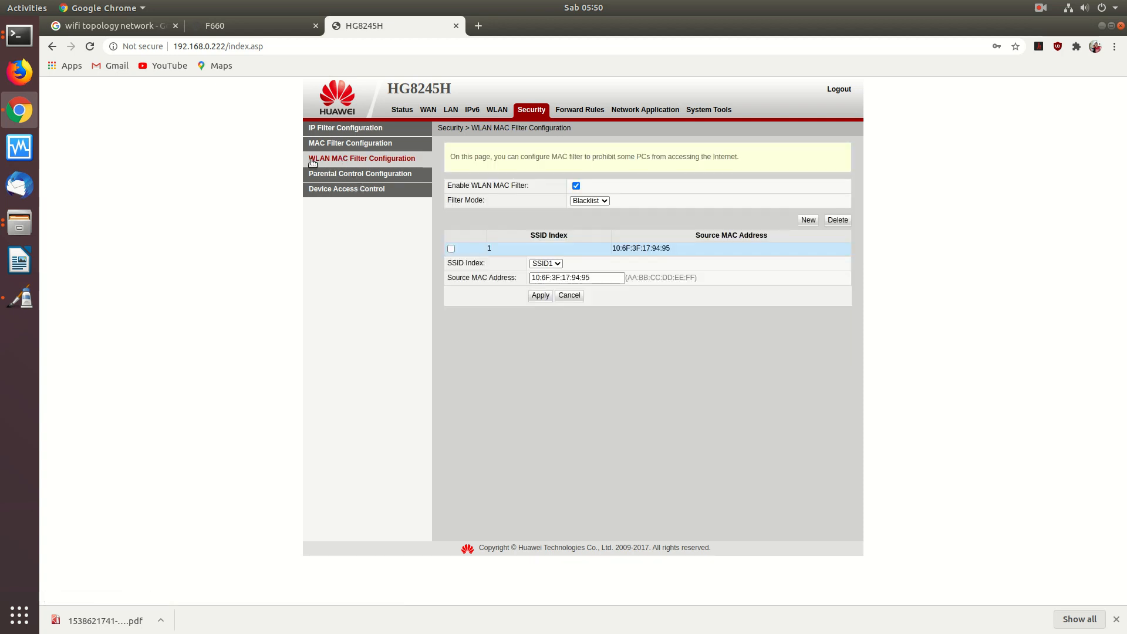
click(351, 147)
click(351, 158)
click(593, 203)
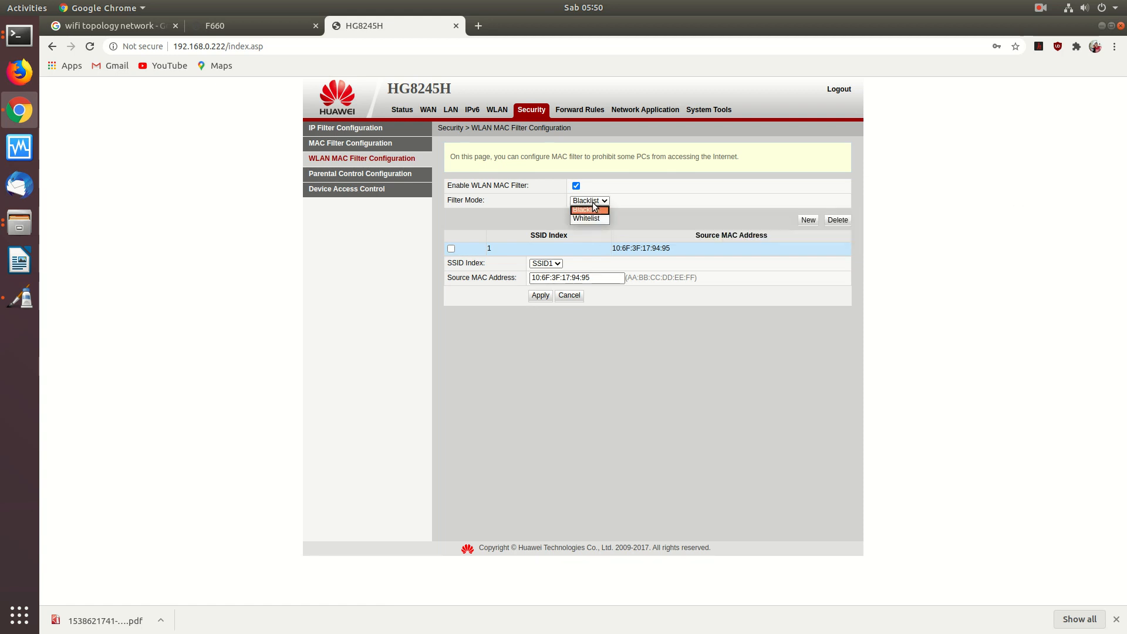
click(587, 218)
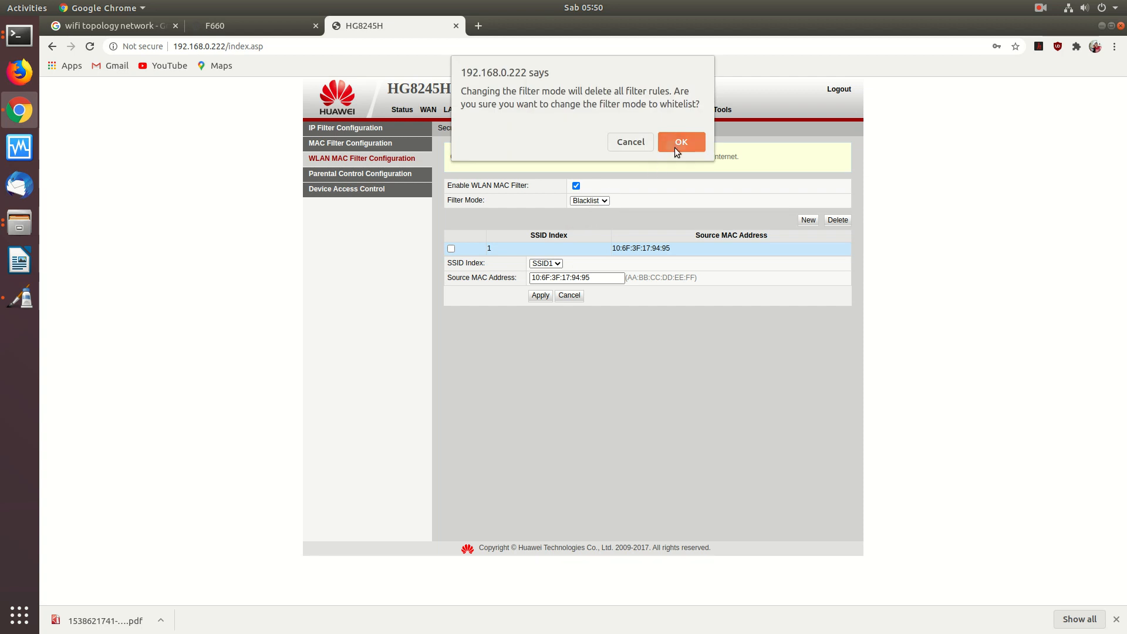
click(676, 148)
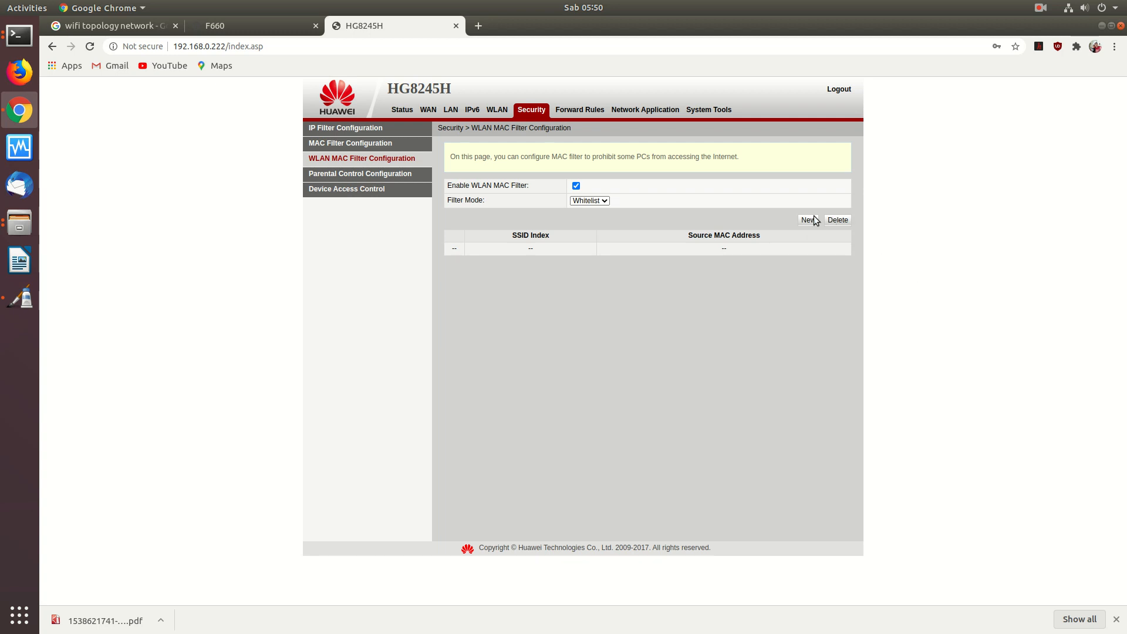
- Start a new SSID1 whitelist entry with source MAC AA:BB:CC:DD:EE:FF
click(809, 220)
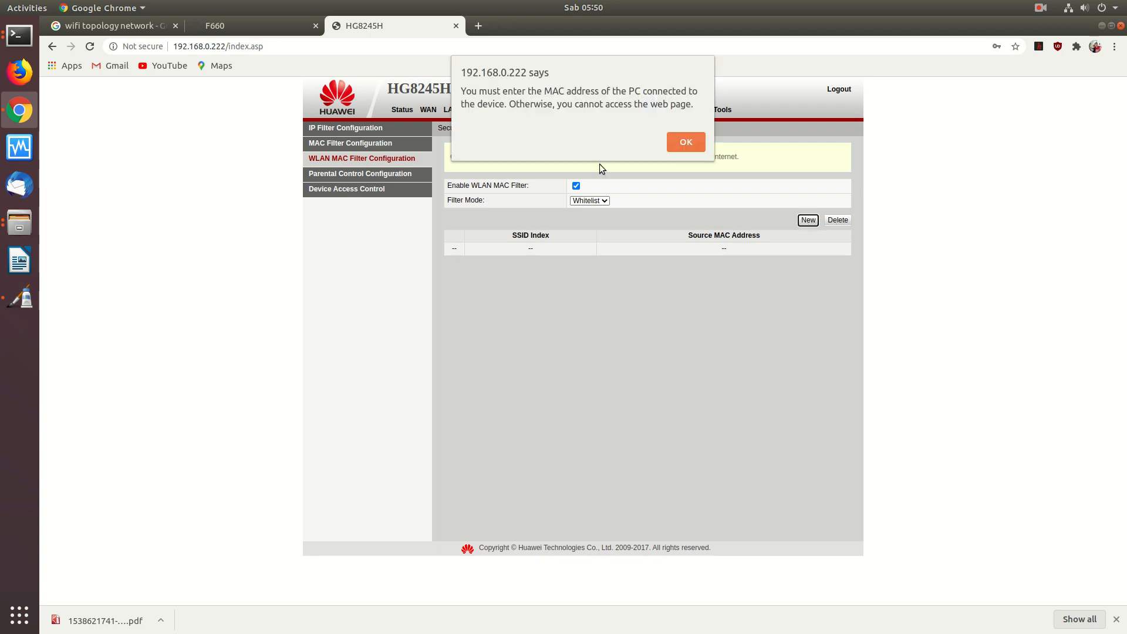
click(686, 142)
click(543, 275)
text(AA:BB:)
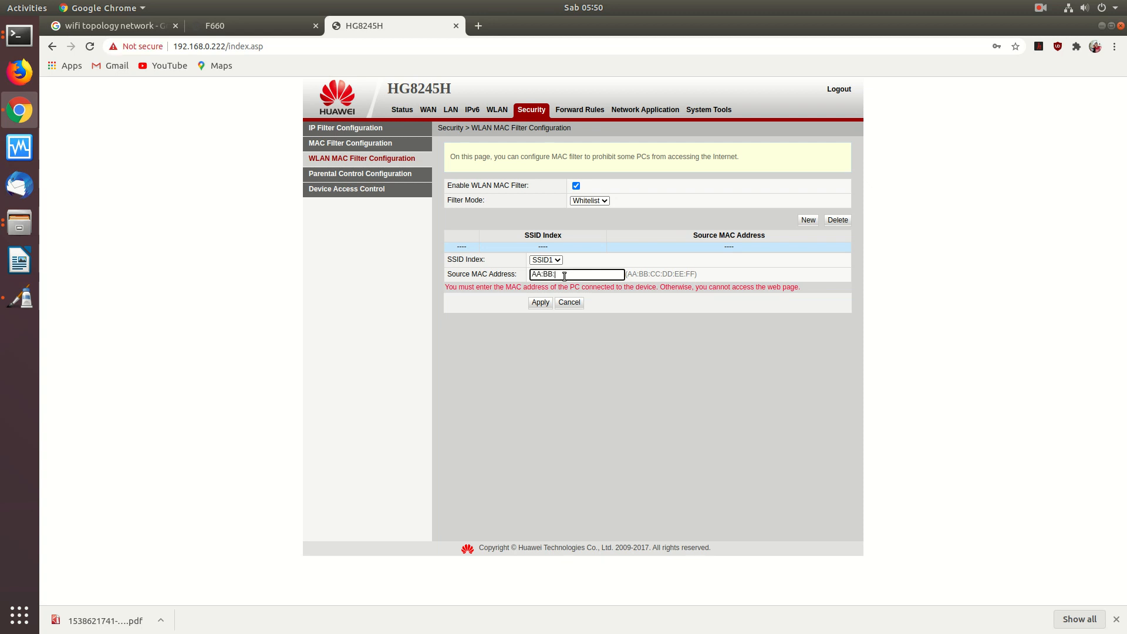
text(CC:DD:EE:FF)
click(30, 41)
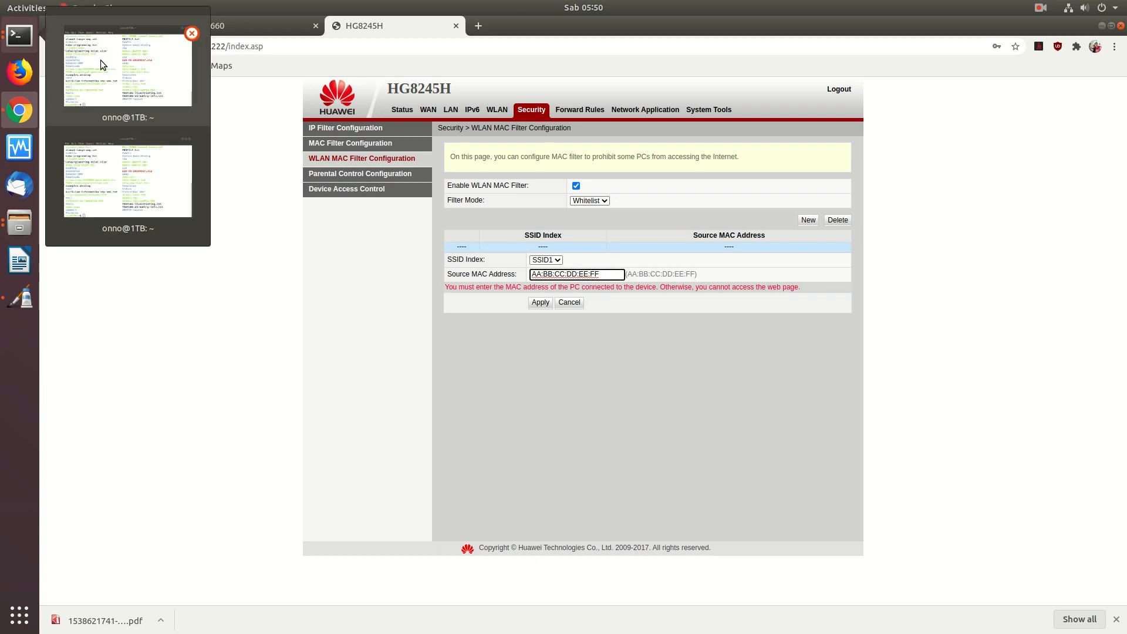
- Run 'ifconfig | more' in a terminal and select the enp3s0 hardware address
click(129, 87)
text(ifconfig | more)
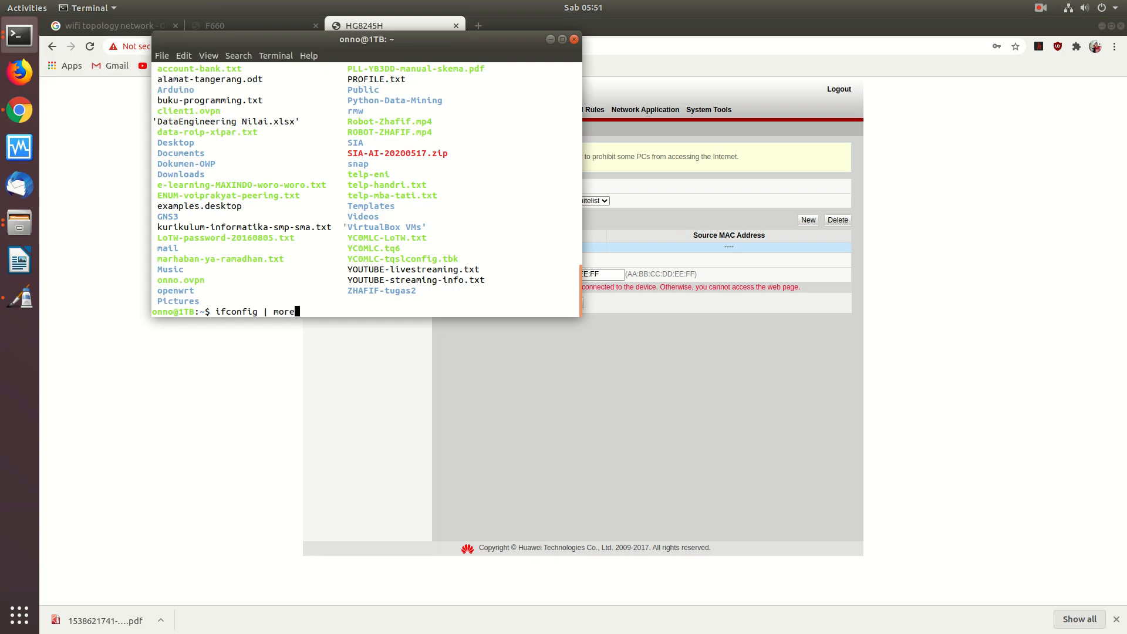
key(Return)
key(q)
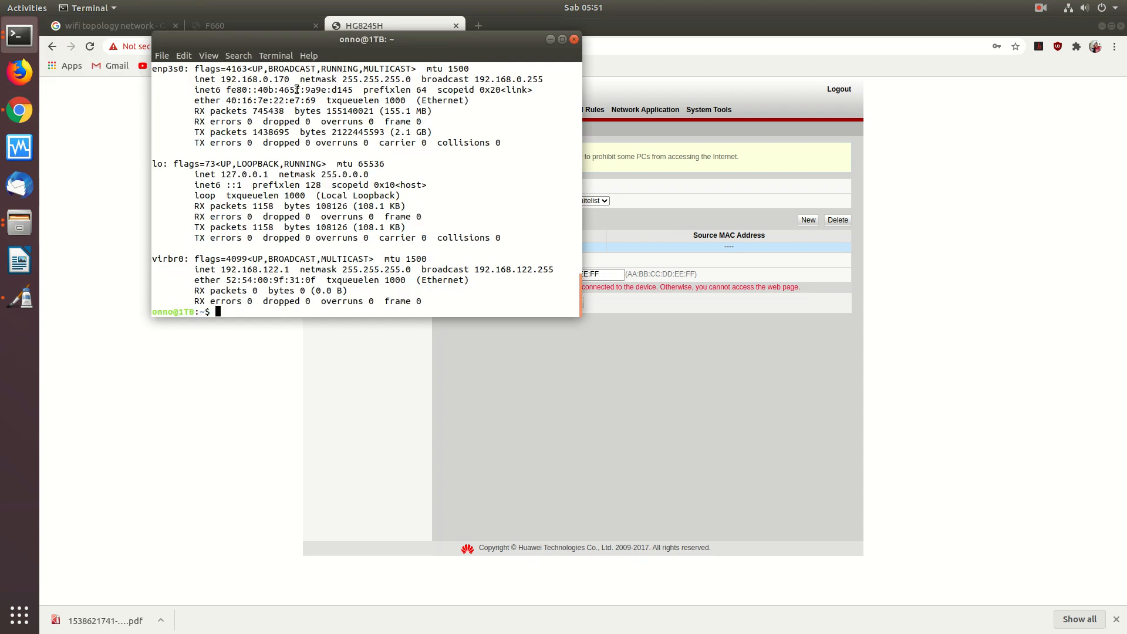
drag(319, 100, 228, 101)
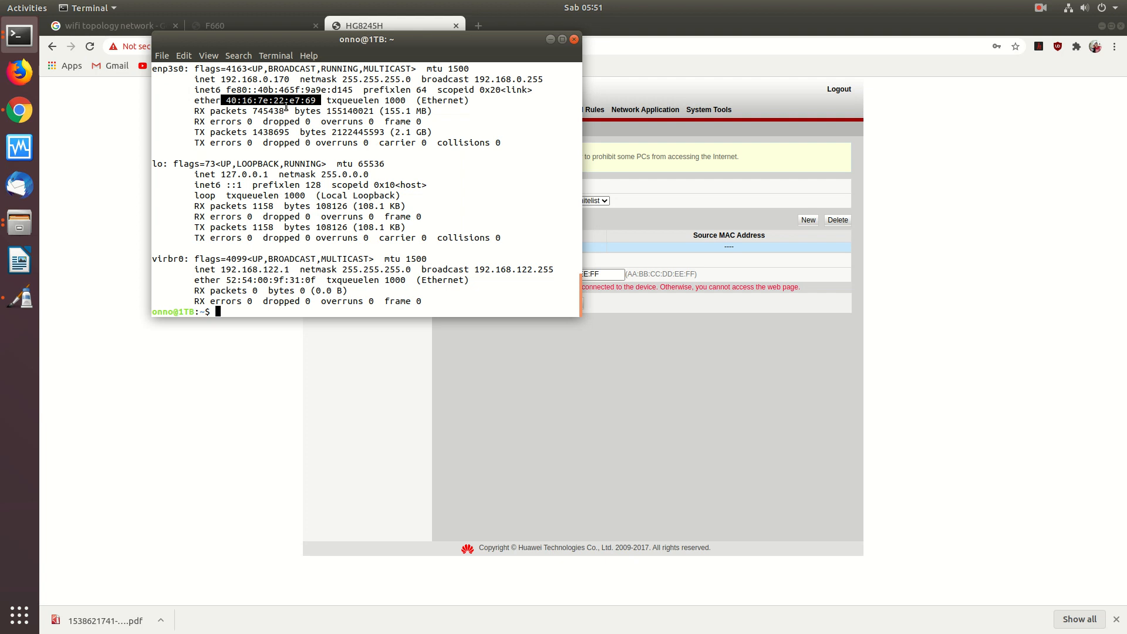
click(606, 292)
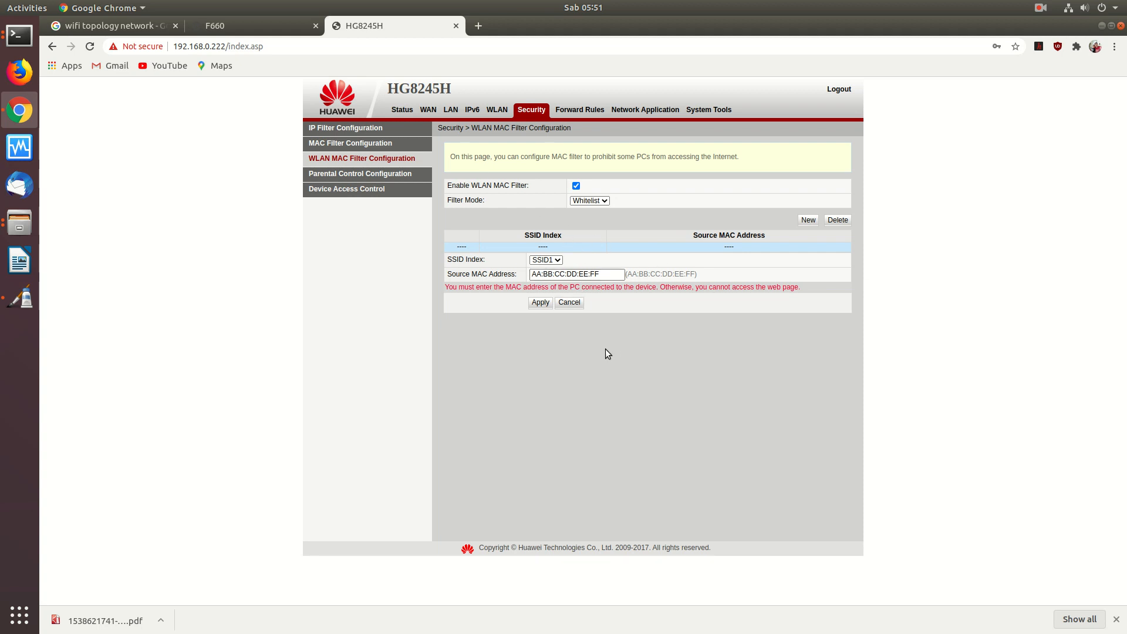
- Return the Huawei WLAN MAC filter mode to Blacklist and confirm the change
click(601, 202)
click(587, 209)
click(681, 142)
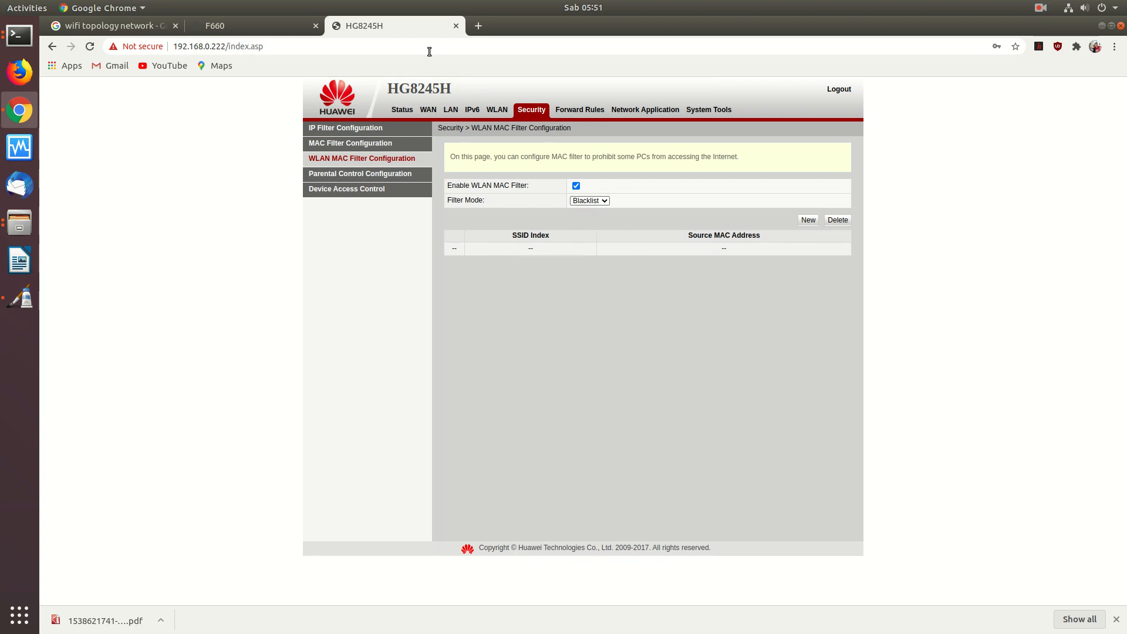
click(232, 23)
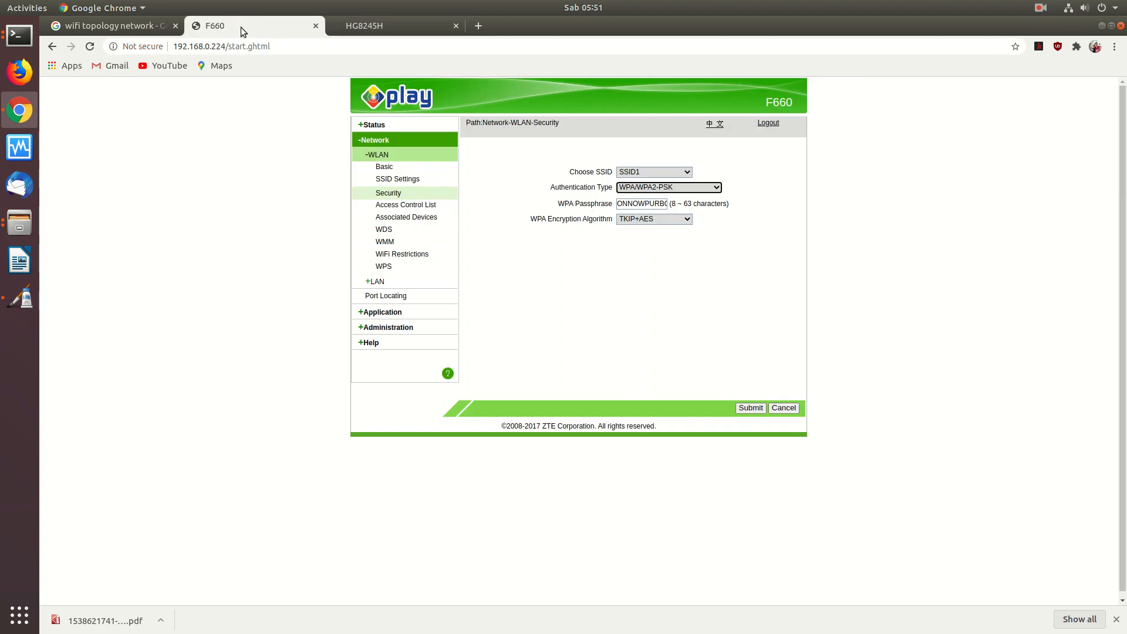
- Review the F660's SSID1 Access Control List mode options, leaving it Disabled
click(395, 192)
click(409, 210)
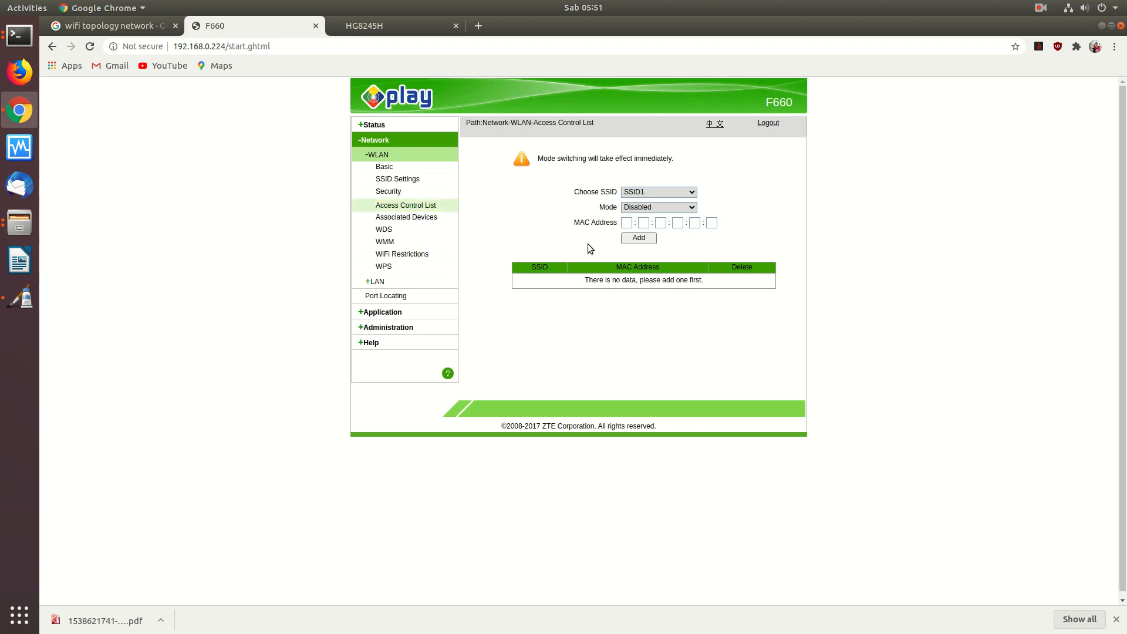
click(690, 208)
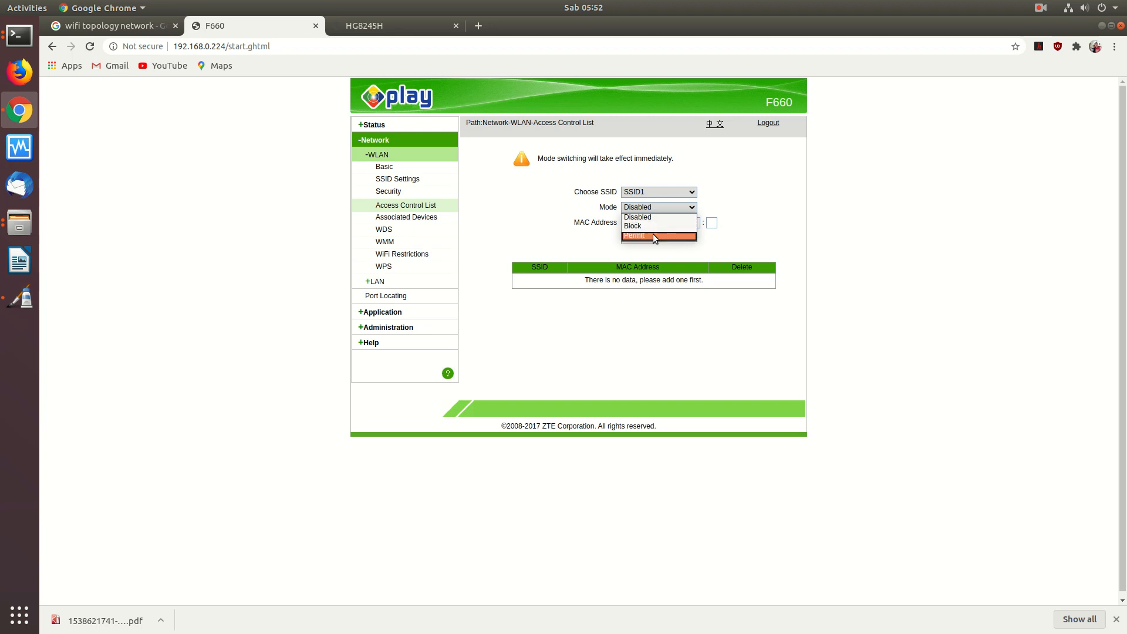
click(720, 211)
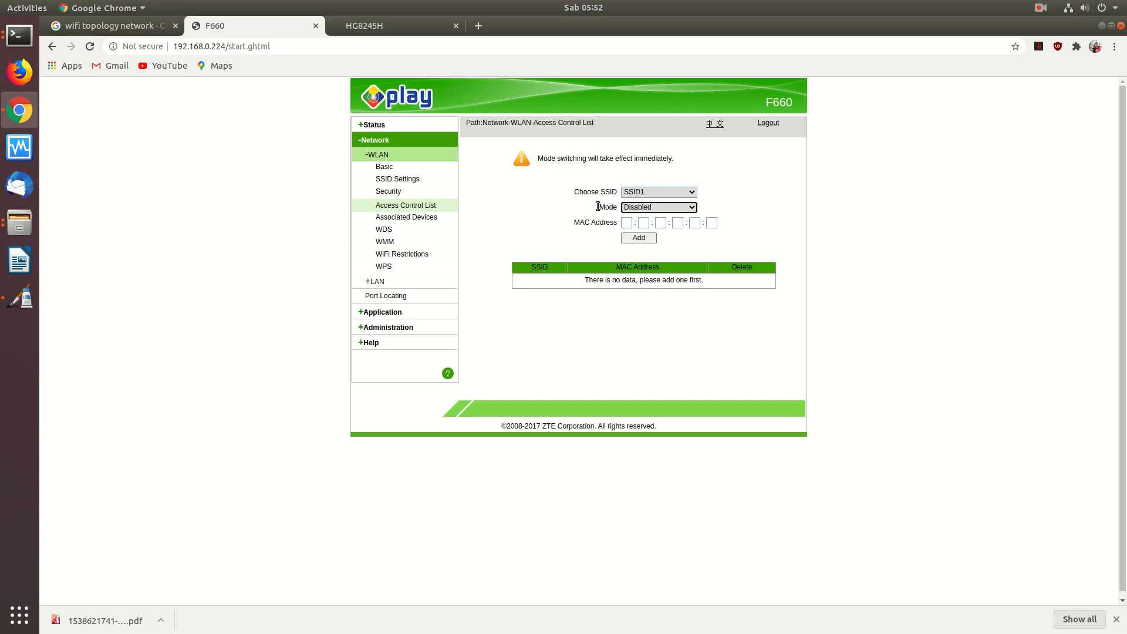
click(26, 39)
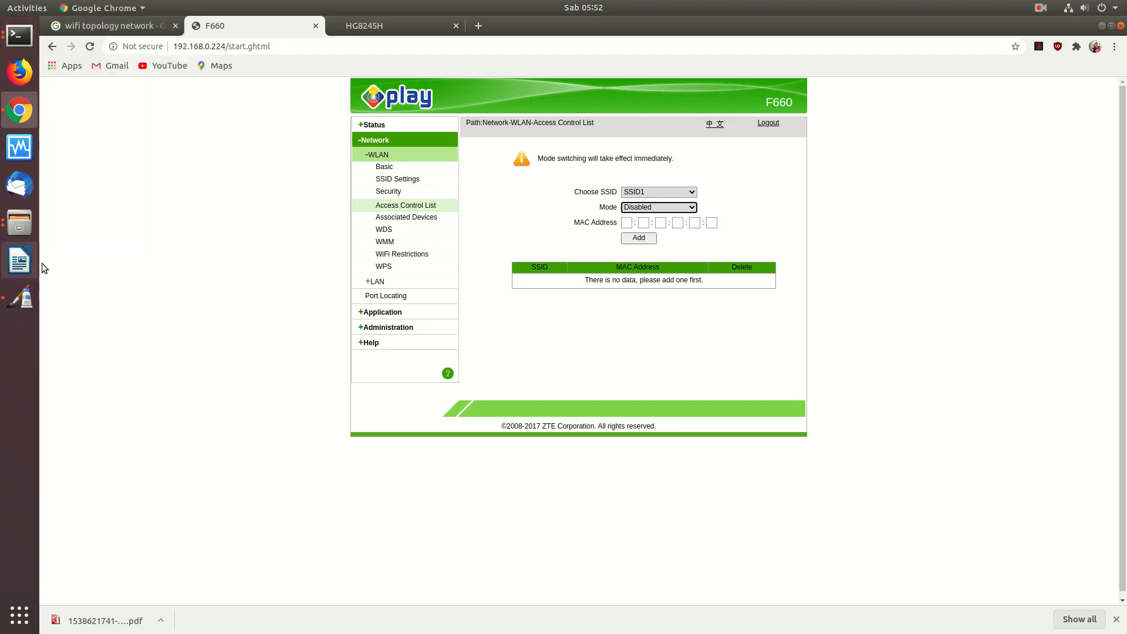
- Type '- filter MAC' and '- Voucher (Mikrotik)' under the Personalisasi Security heading
click(19, 298)
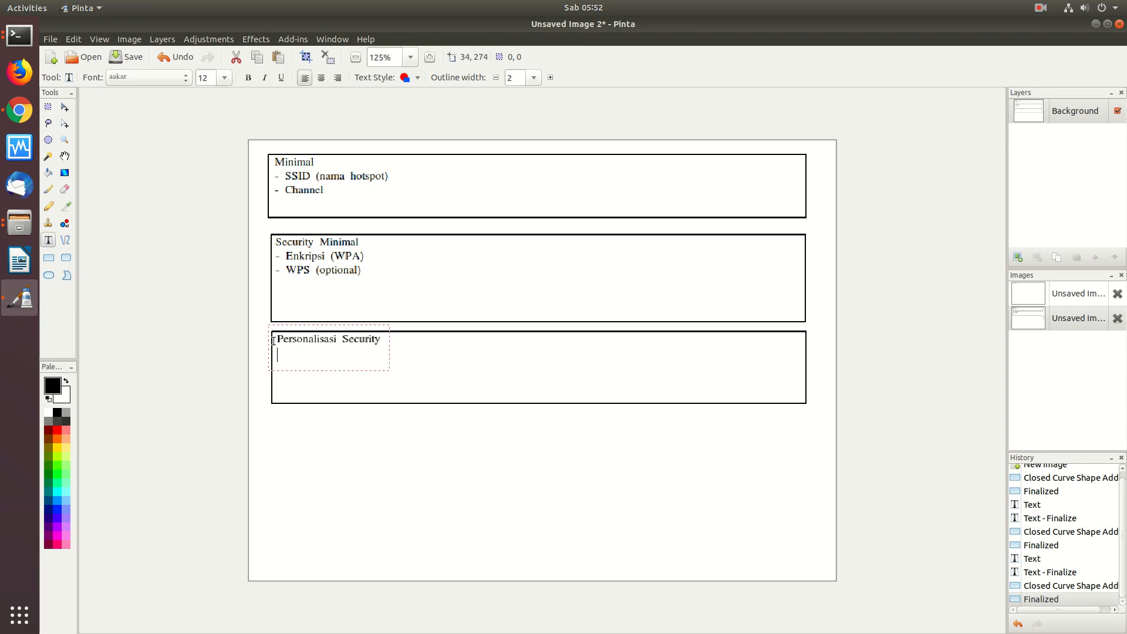
text(- filter MAS)
key(BackSpace)
text(C)
key(Return)
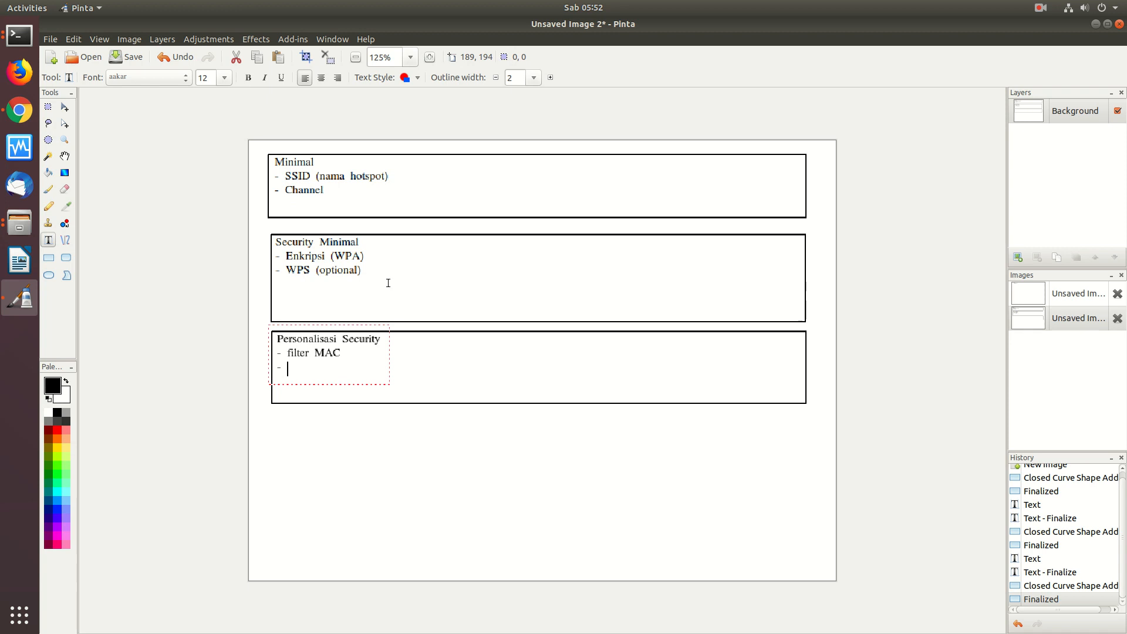
text(Voucher (Mikrotik))
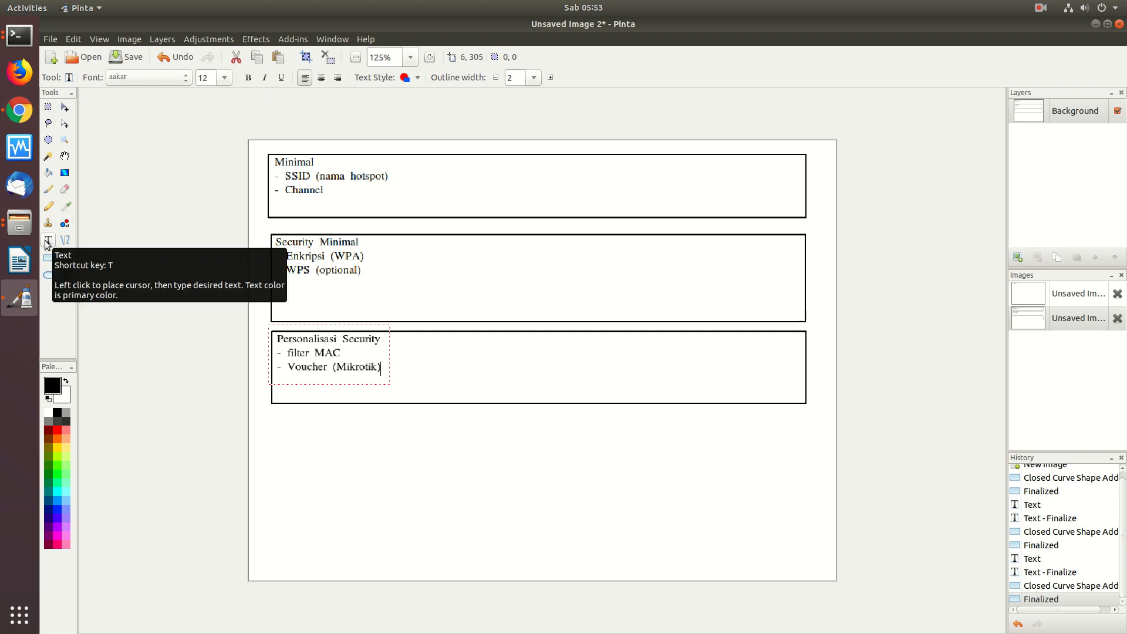
- Draw a fourth box below Personalisasi Security, headed 'Performance / Fitur', with a new bullet line
click(49, 257)
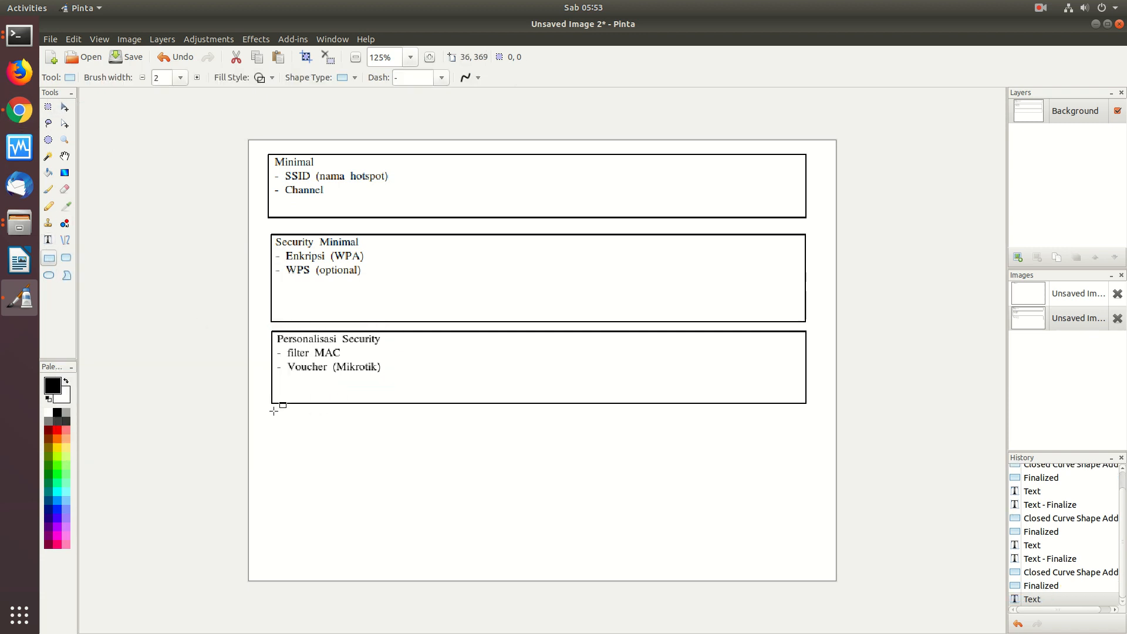
drag(269, 410, 809, 492)
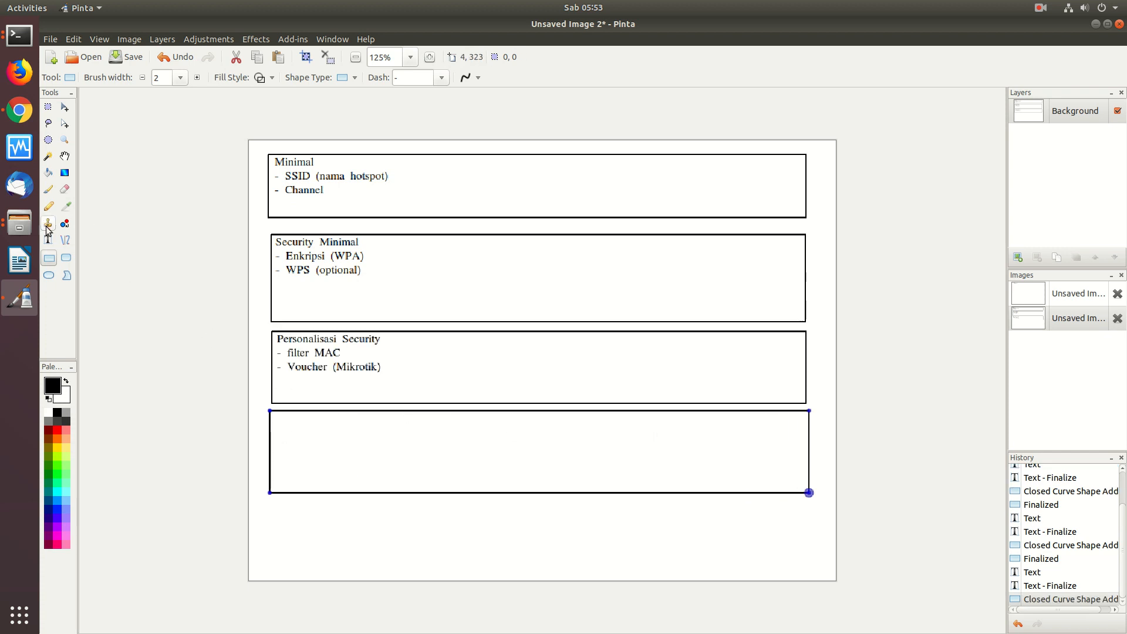
click(48, 240)
click(283, 417)
text(Performance)
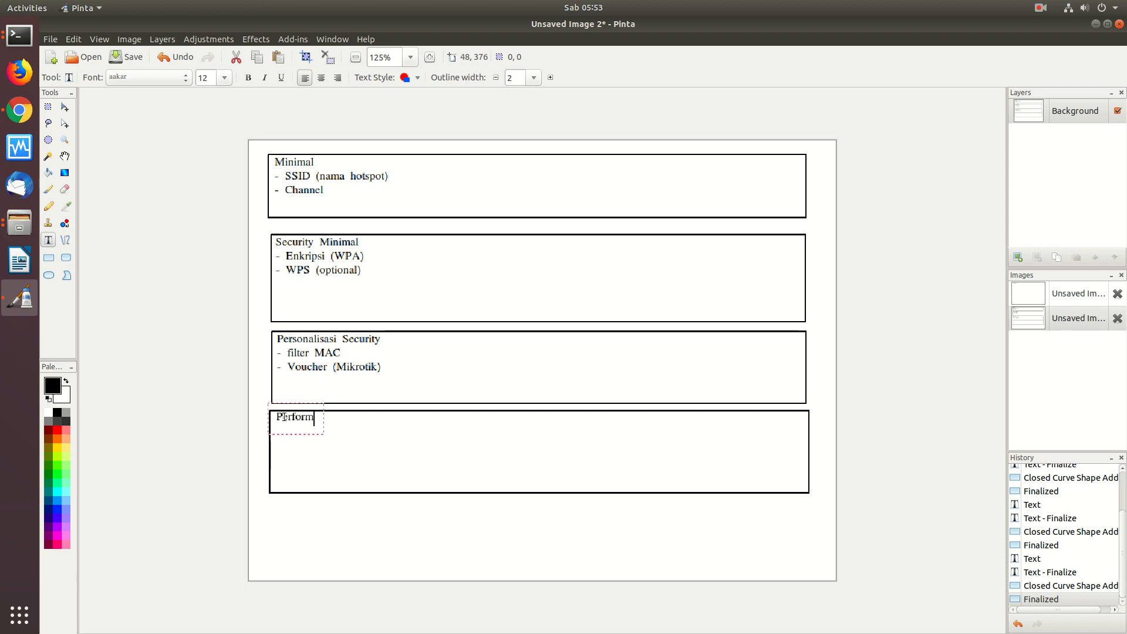
key(Return)
key(BackSpace)
text(/Tam)
key(BackSpace)
key(BackSpace)
key(BackSpace)
text(Firtu)
key(BackSpace)
key(BackSpace)
key(BackSpace)
text(tur)
key(Return)
- Open the ZTE F660's SSID Settings page for SSID1 and tick Hide SSID
click(19, 109)
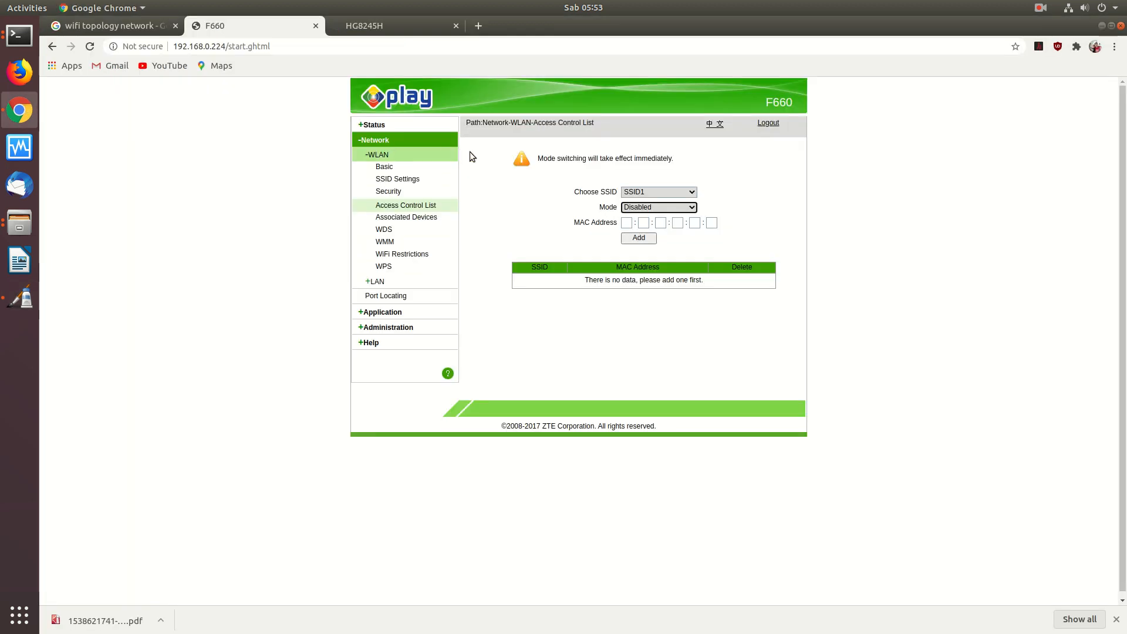
click(381, 181)
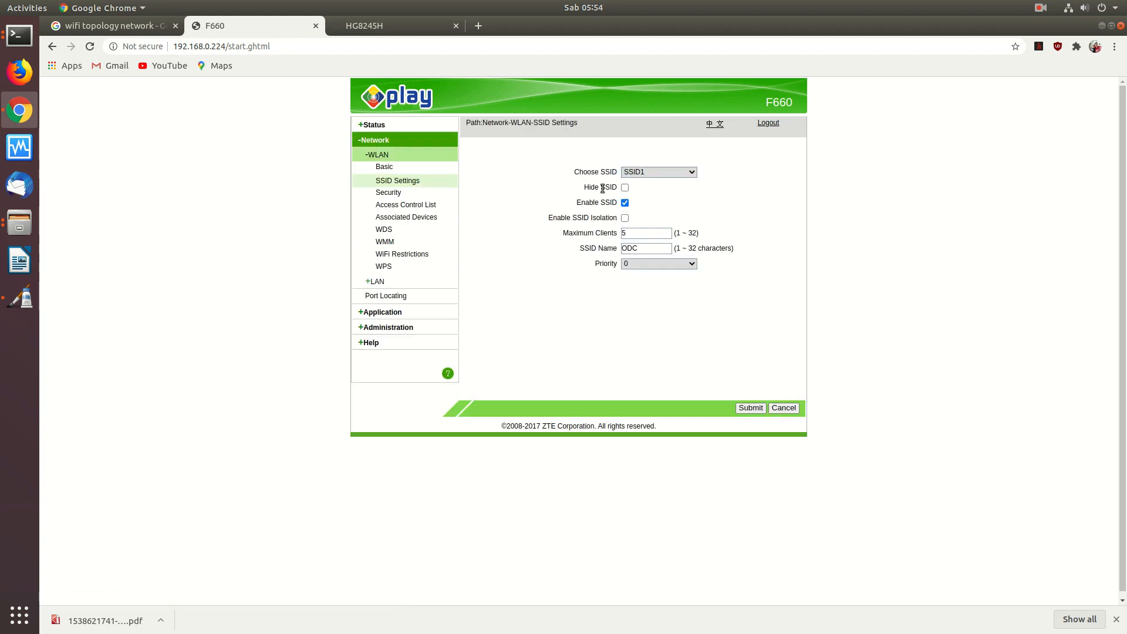
click(624, 187)
- Check the GNOME network menu, untick Hide SSID again, and return to Pinta
click(1069, 10)
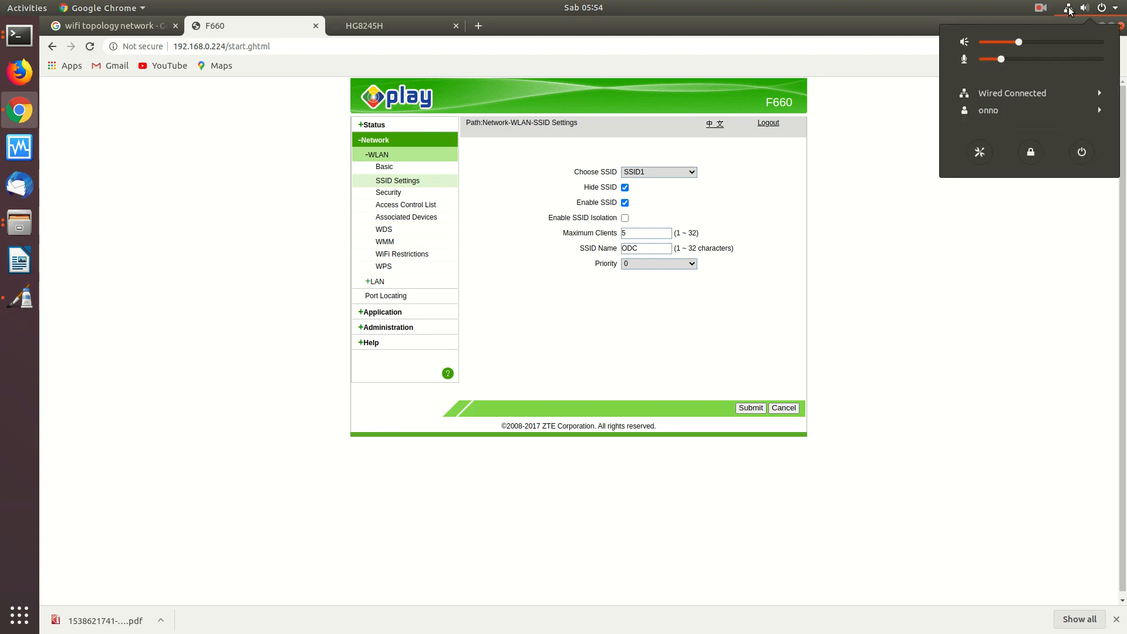
click(995, 97)
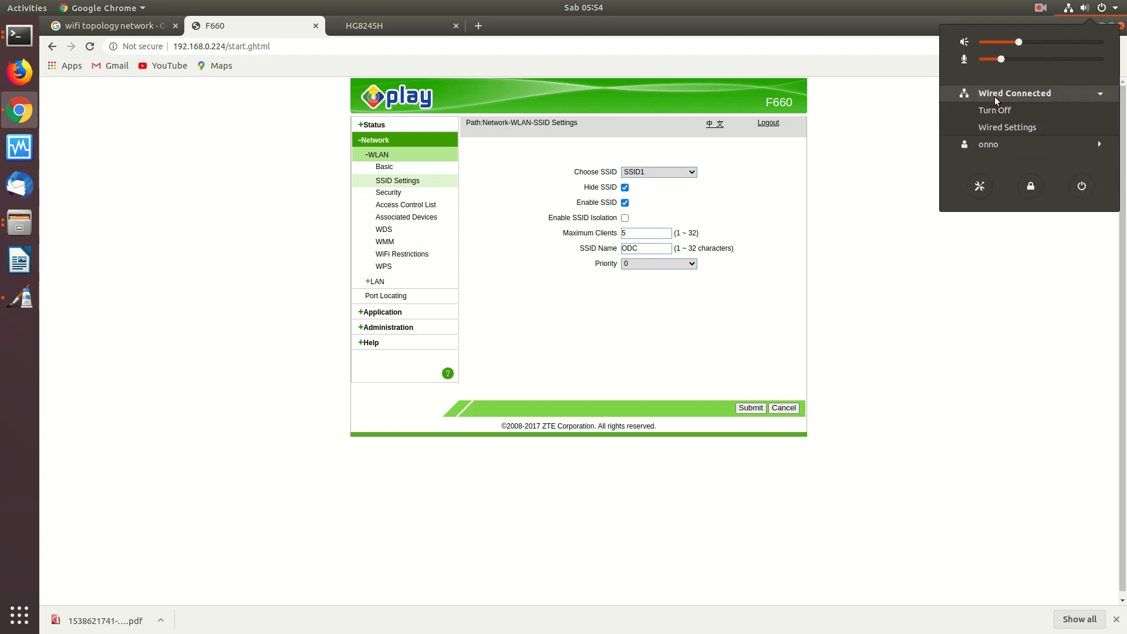
click(884, 185)
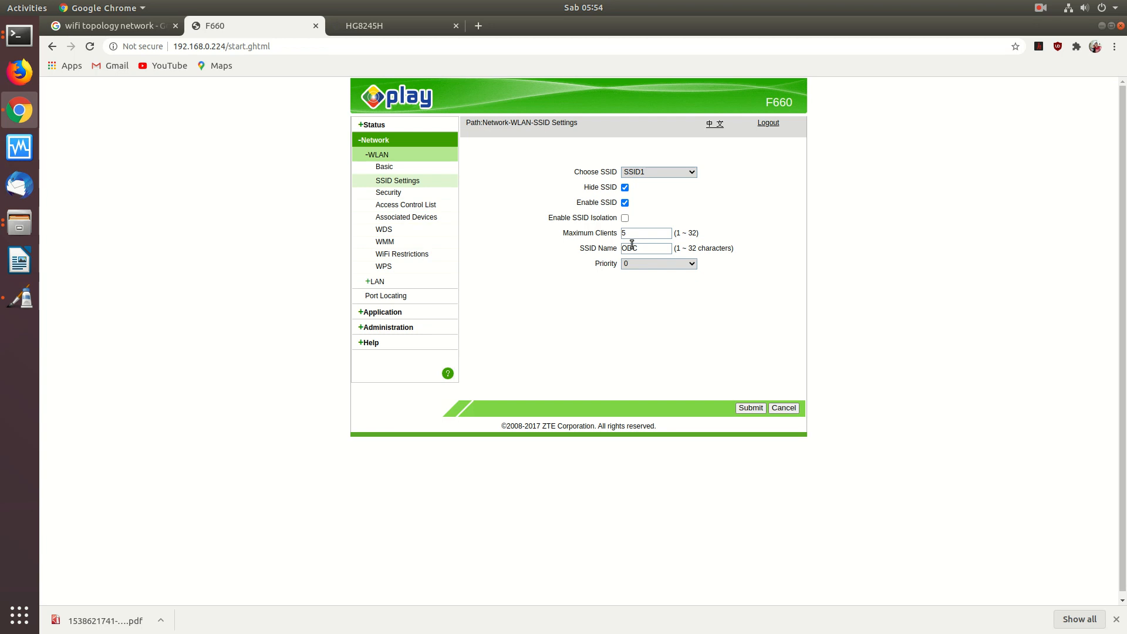
click(625, 187)
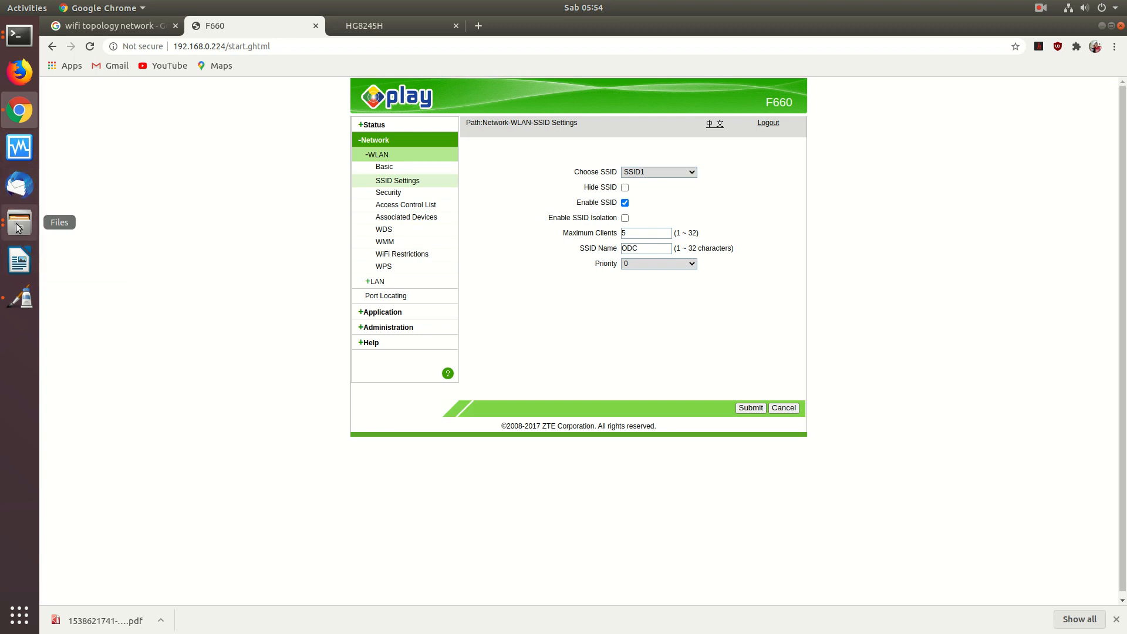
click(28, 293)
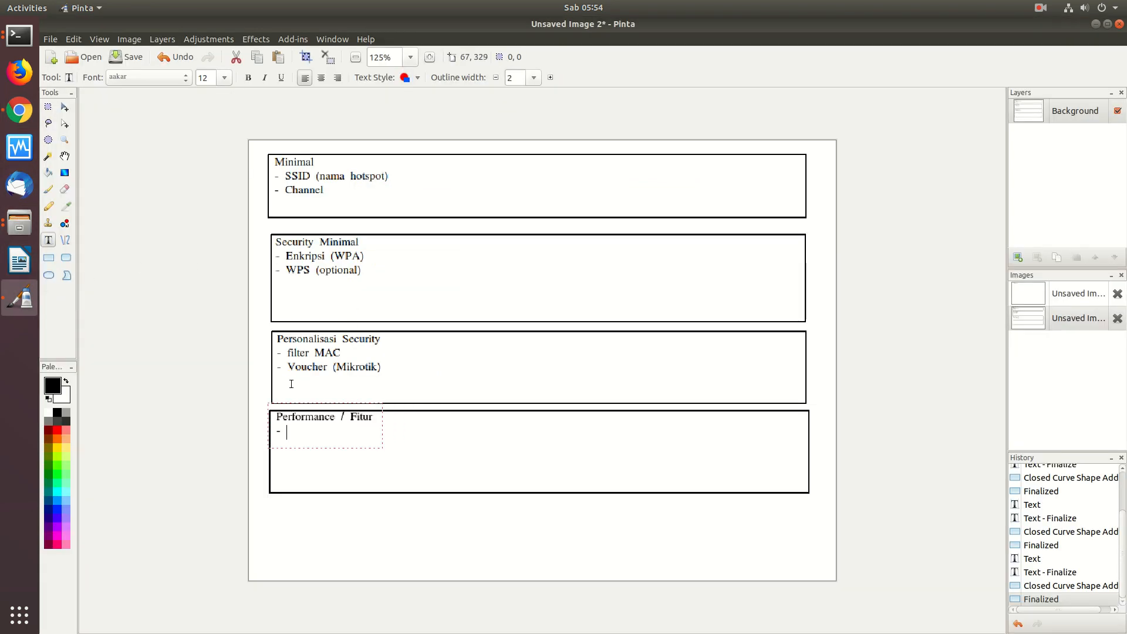
- Add '- Hide SSID' as the third Security Minimal item, below WPS (optional)
click(277, 284)
text(- Hide SSID)
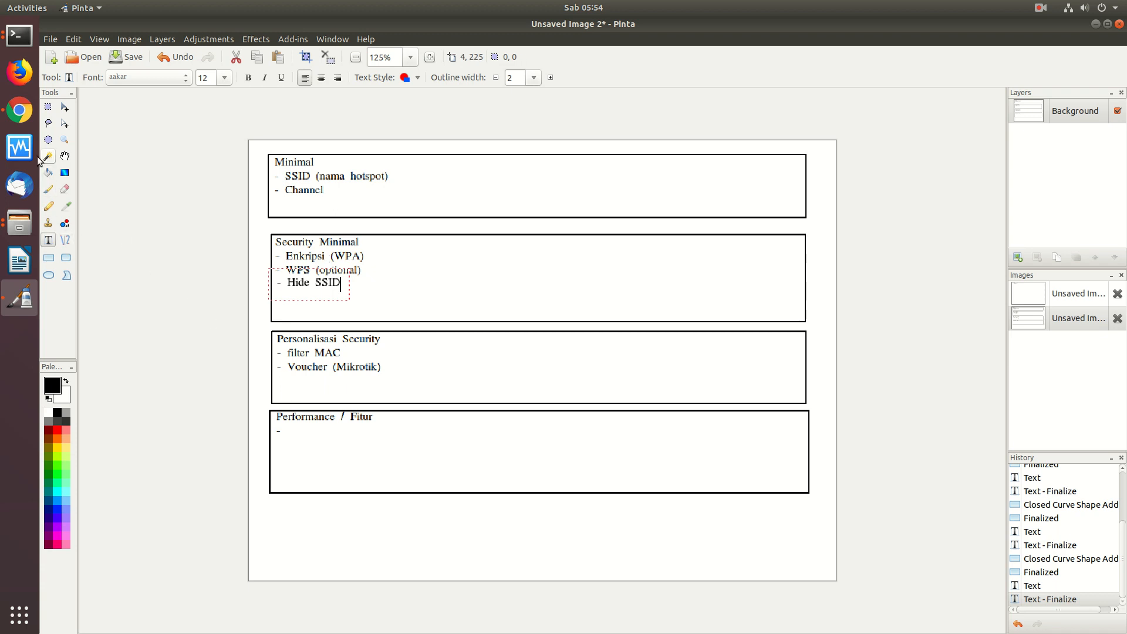
click(20, 111)
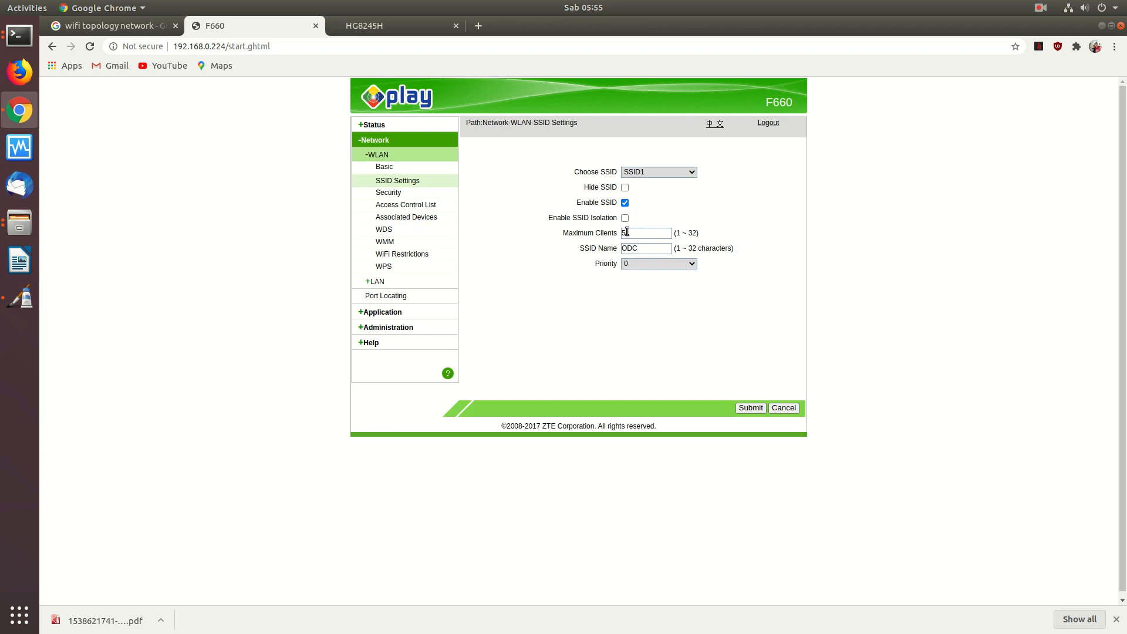
click(19, 298)
click(281, 430)
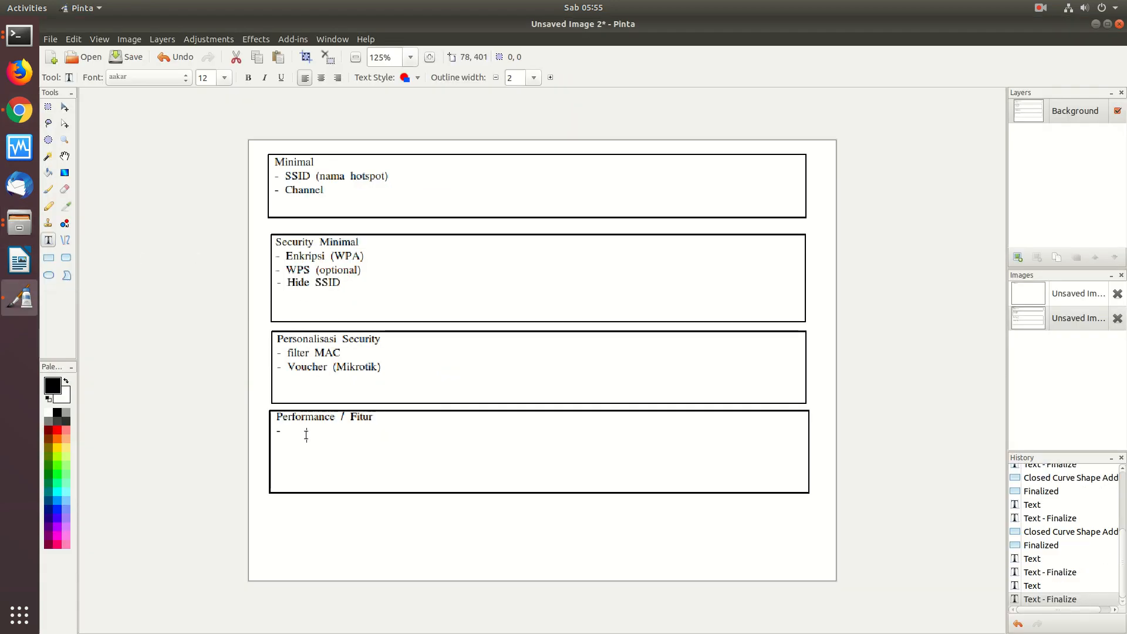
- Complete the Performance / Fitur bullet as '- ~ max client 5-10 device'
click(286, 430)
text(~ max cluent)
key(BackSpace)
key(BackSpace)
key(BackSpace)
text(ui)
key(BackSpace)
key(BackSpace)
text(inet)
key(BackSpace)
key(BackSpace)
key(BackSpace)
key(BackSpace)
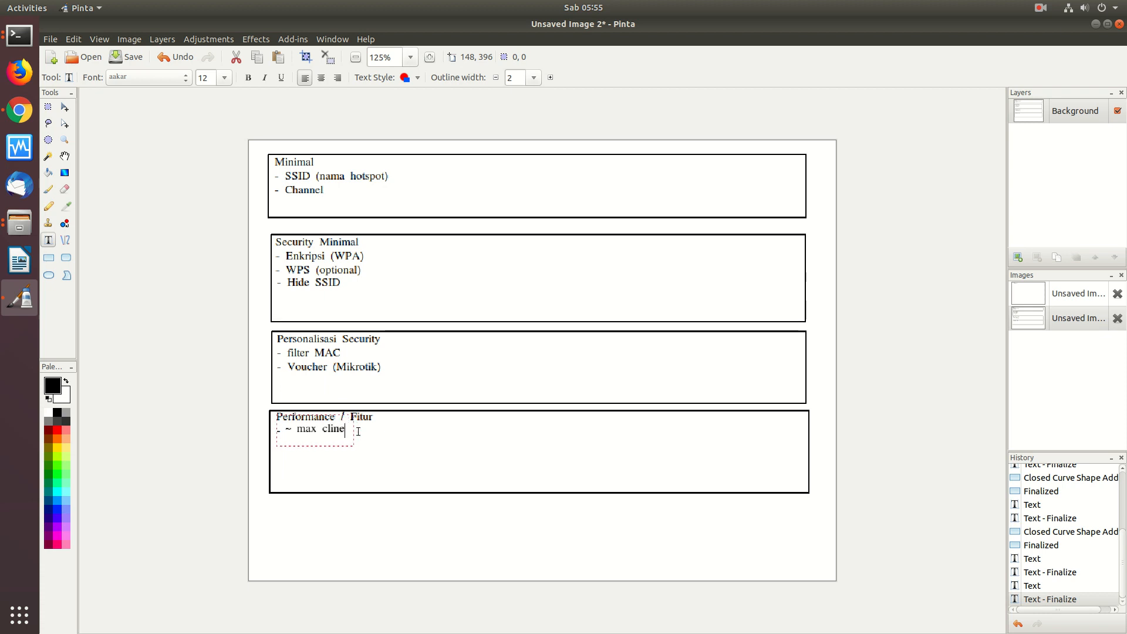
text(ent 5-10 device)
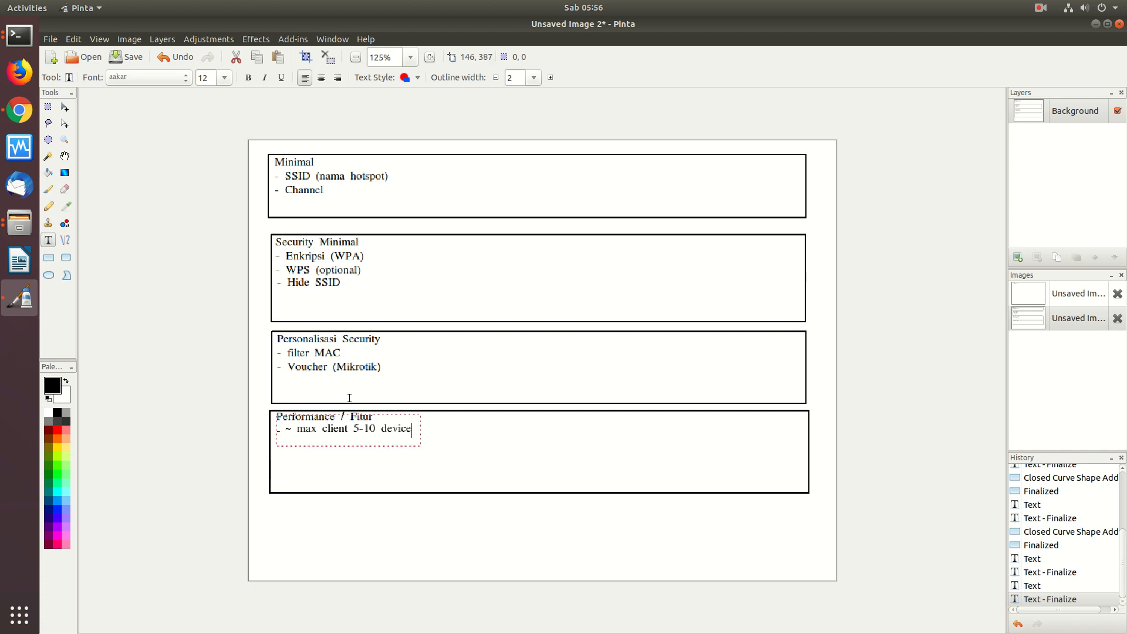
- Open the ZTE F660's WLAN Basic page and keep Transmitting Power at 20%
click(12, 117)
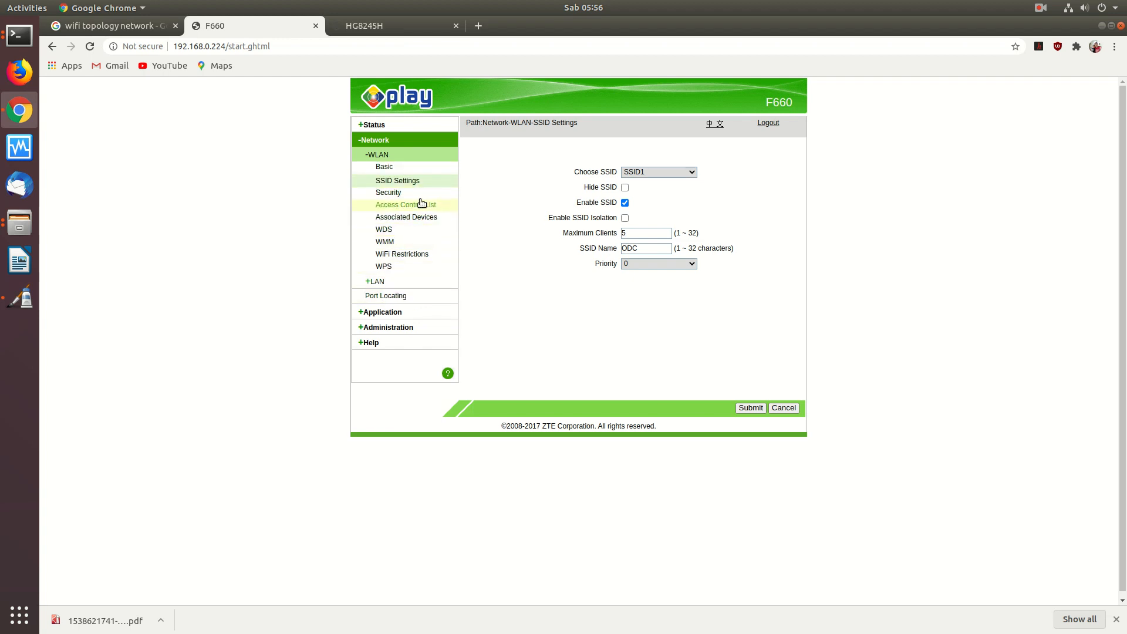
click(391, 168)
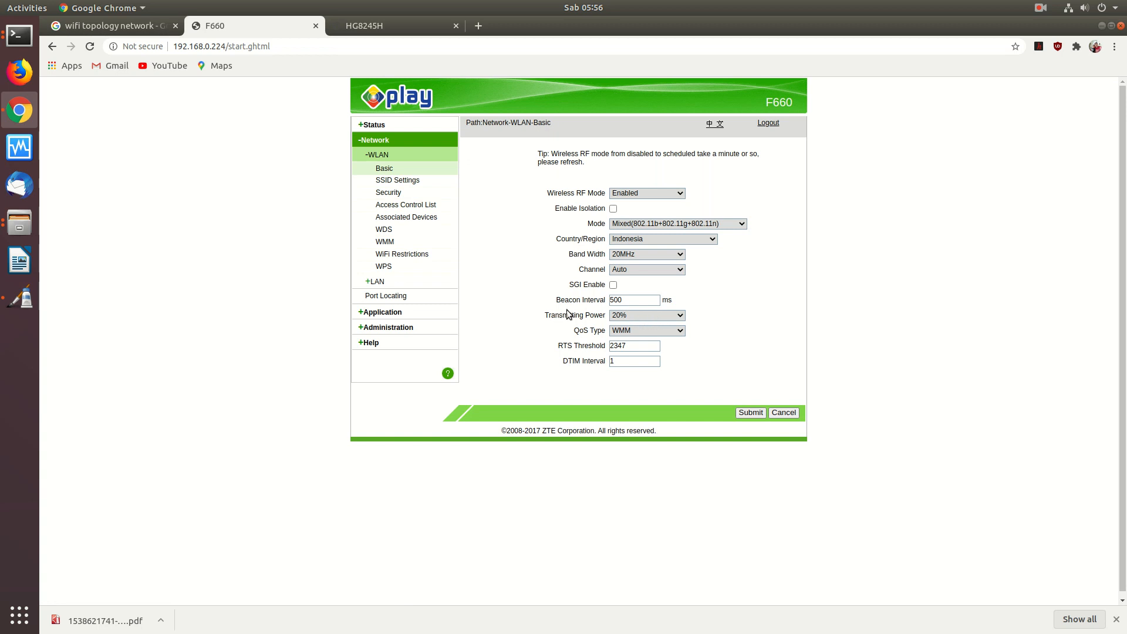
click(682, 314)
click(664, 362)
- Log in to the Huawei HG8245H with the saved credentials and open WLAN Advanced Configuration
click(386, 23)
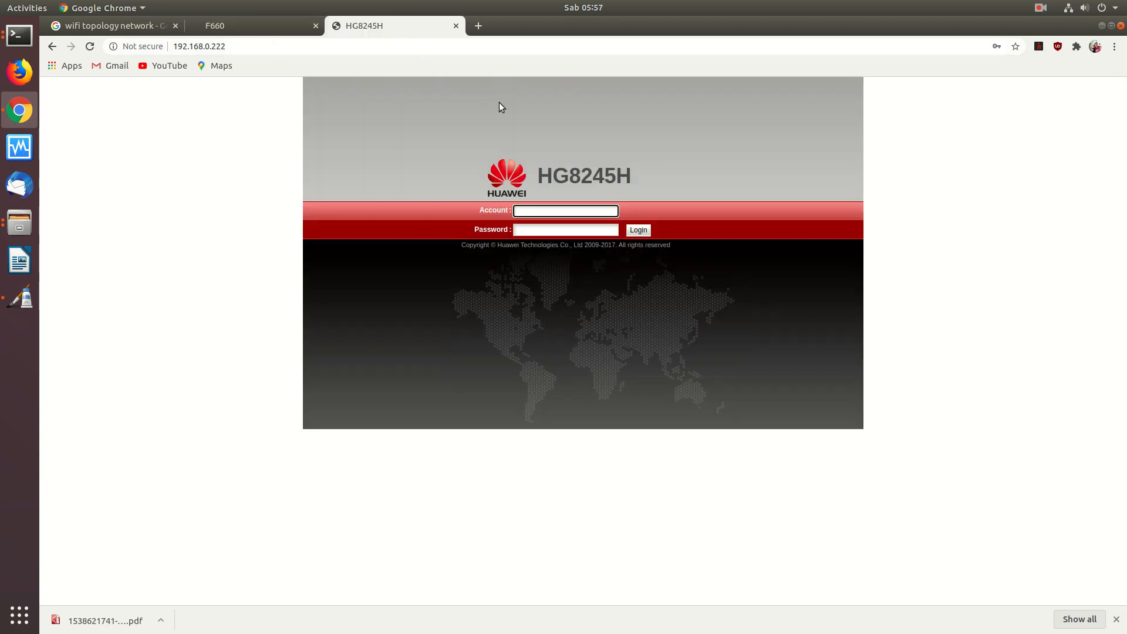
text(root)
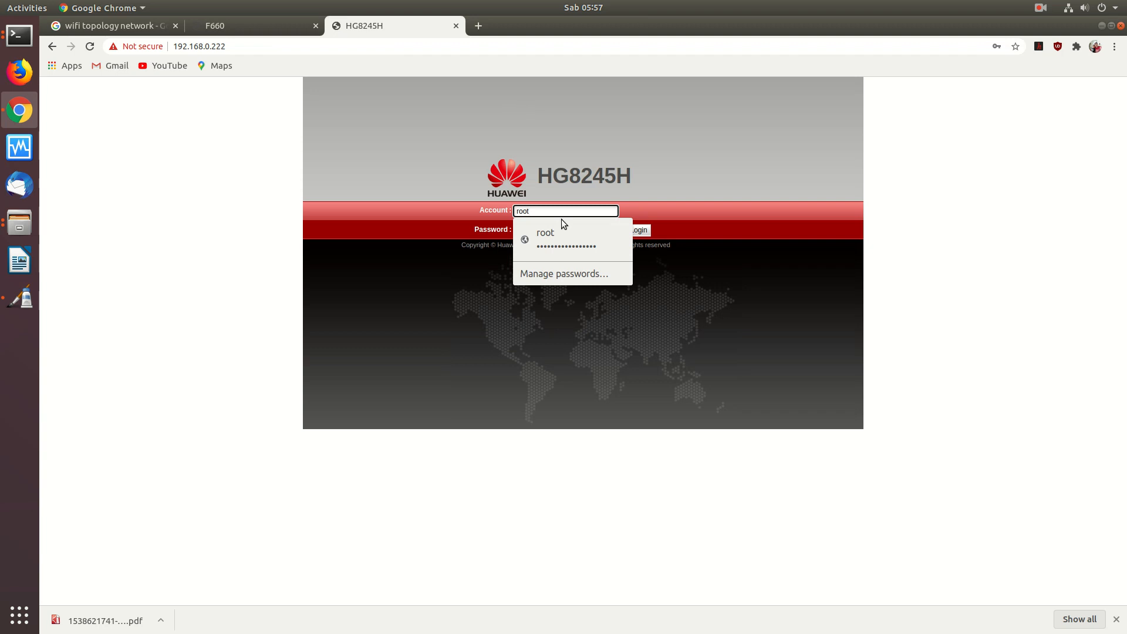
click(551, 238)
click(647, 229)
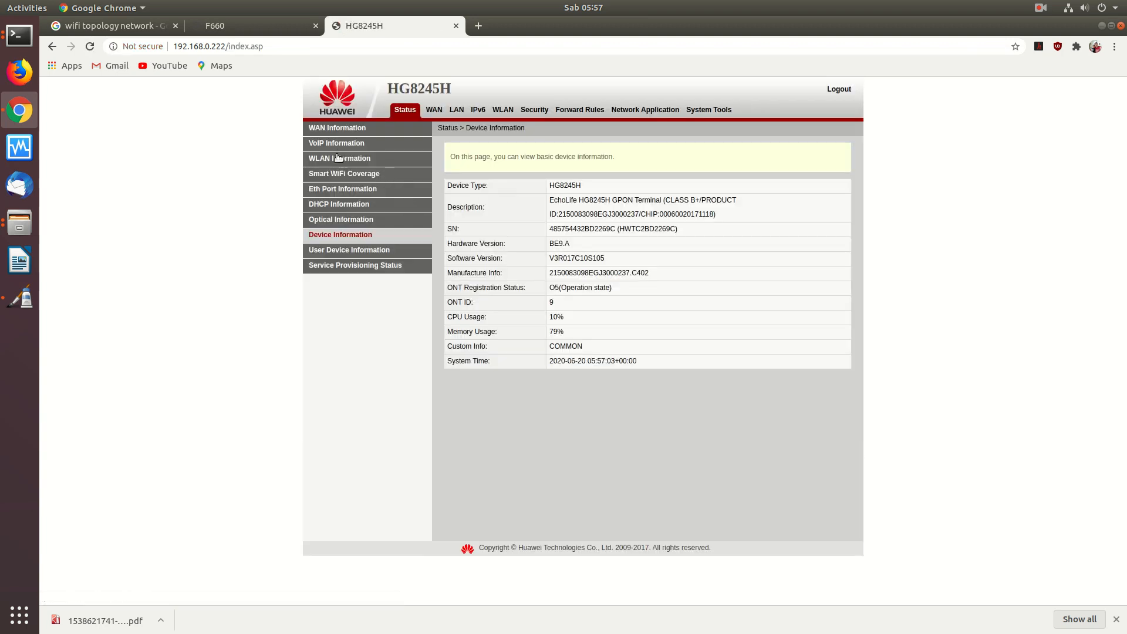
click(506, 109)
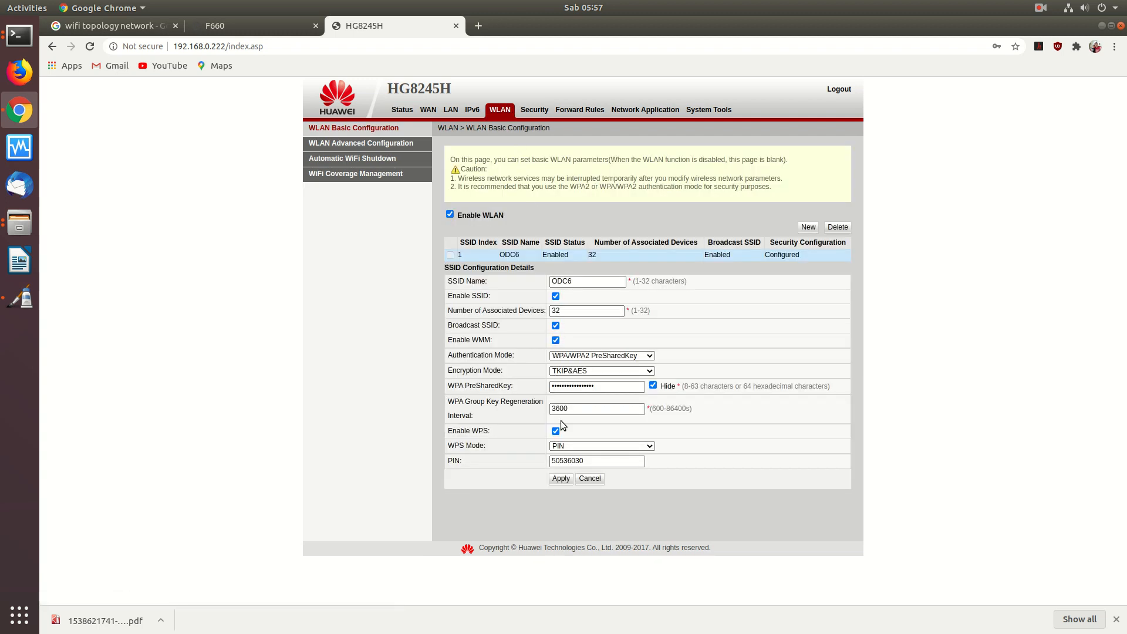
click(368, 144)
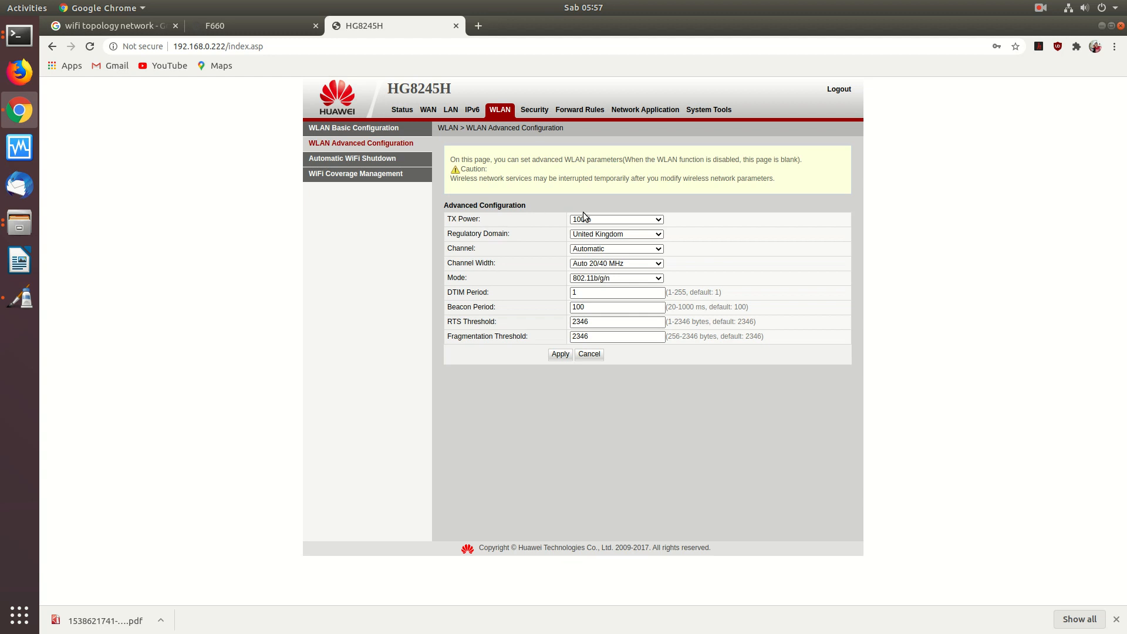
- Leave TX Power at 100% and change Channel Width to 40 MHz
click(632, 219)
click(632, 220)
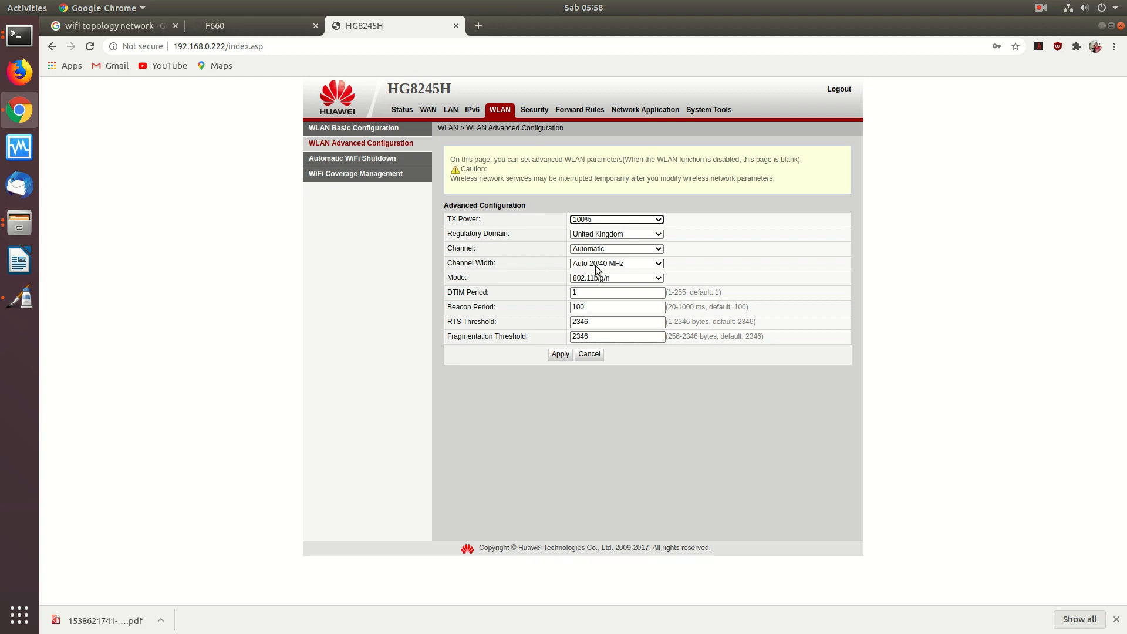
click(597, 268)
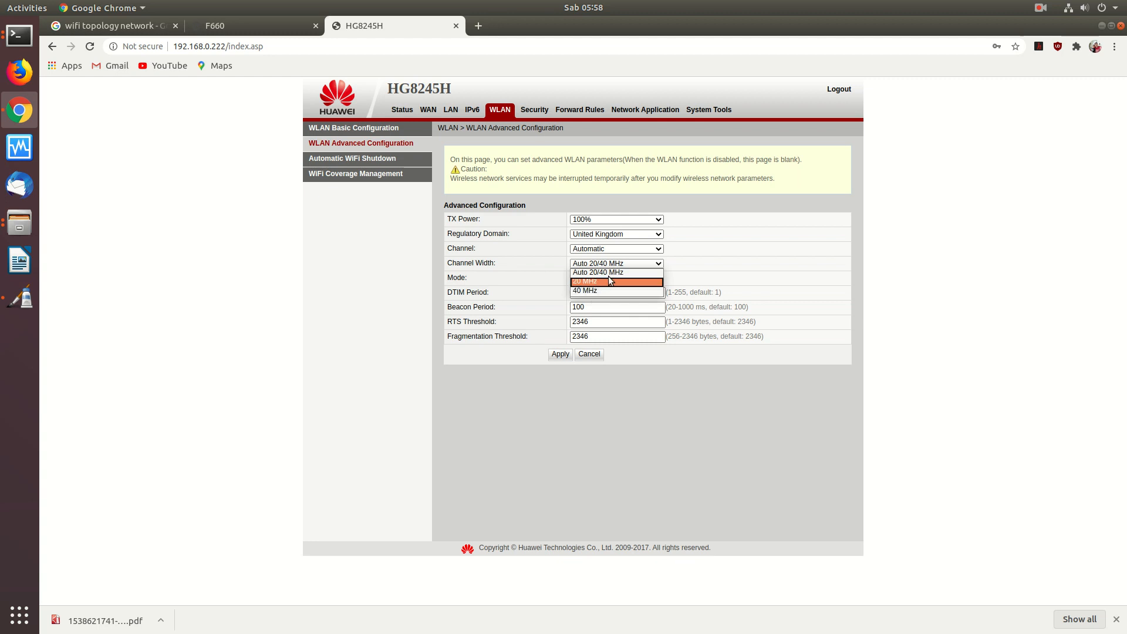
click(727, 265)
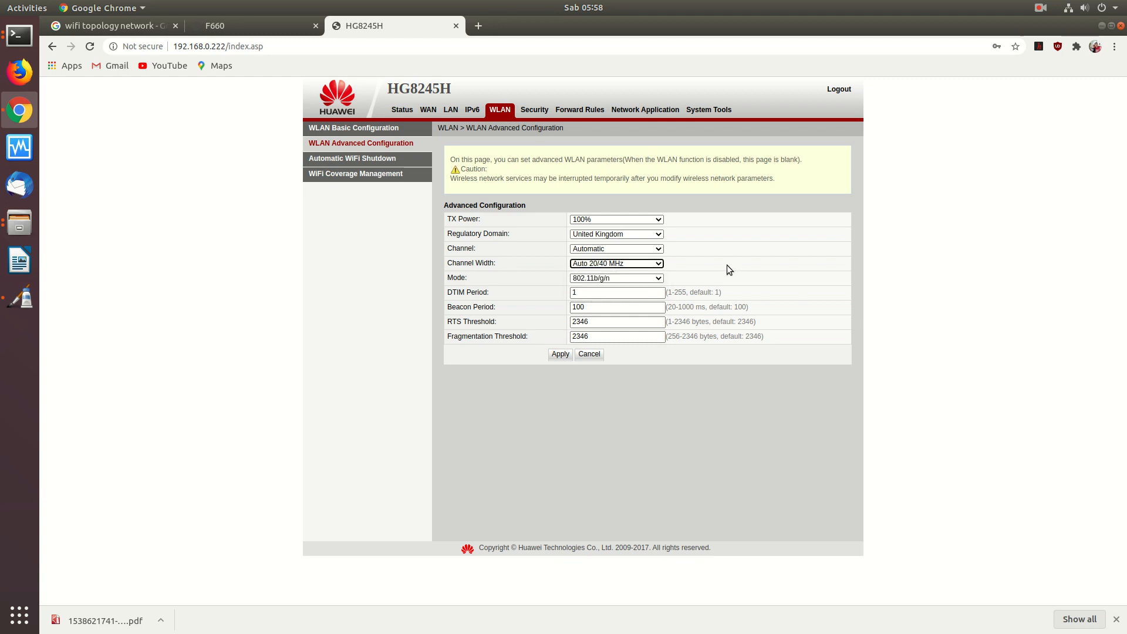
click(613, 266)
click(593, 292)
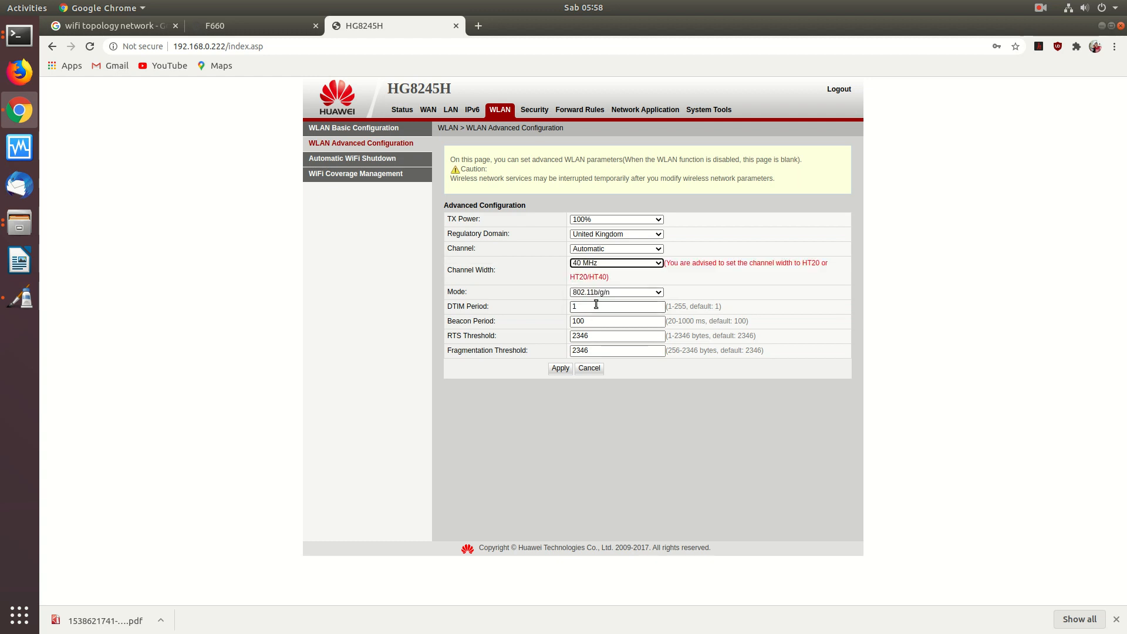
- Switch the HG8245H Channel Width back to Auto 20/40 MHz
click(640, 262)
click(617, 271)
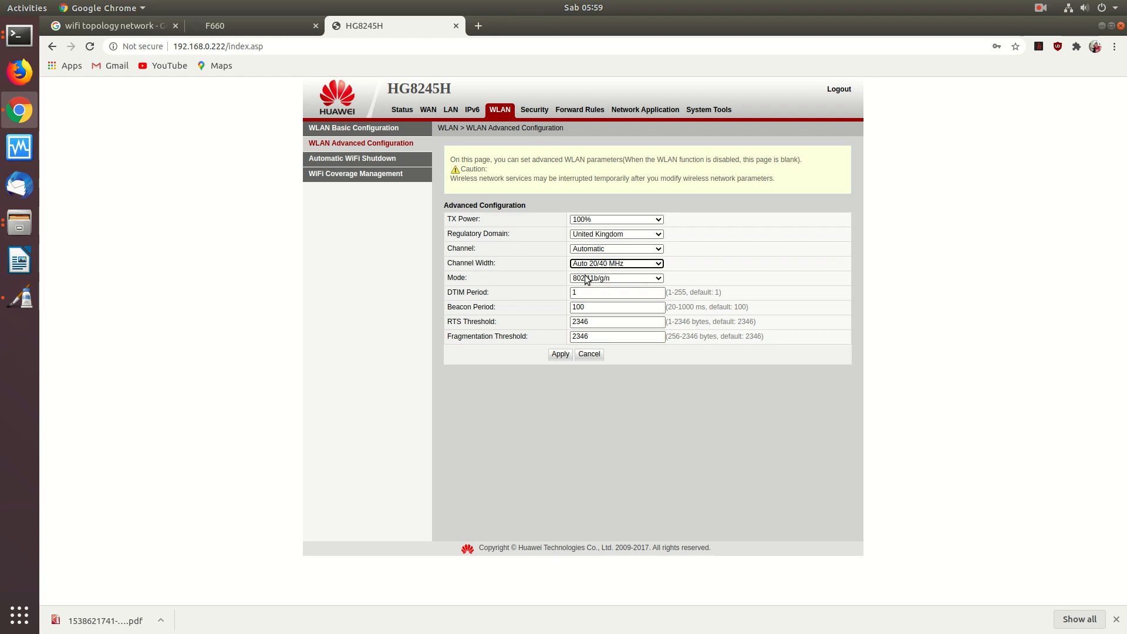
- Keep the wireless Mode at 802.11b/g/n, then bring the Pinta notes forward
click(629, 276)
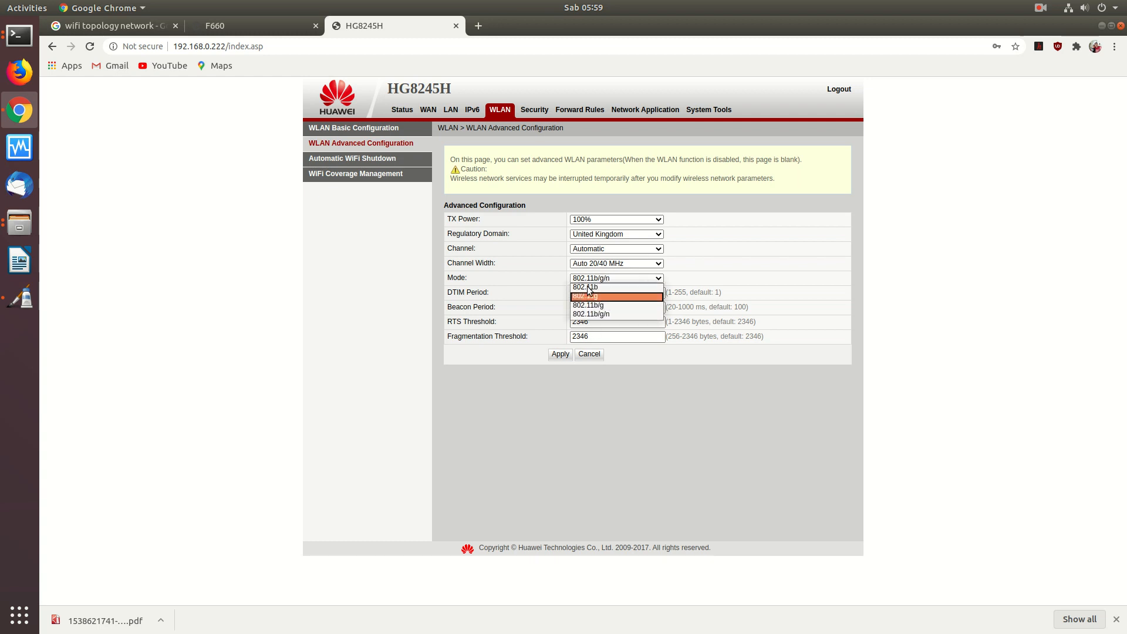
click(598, 316)
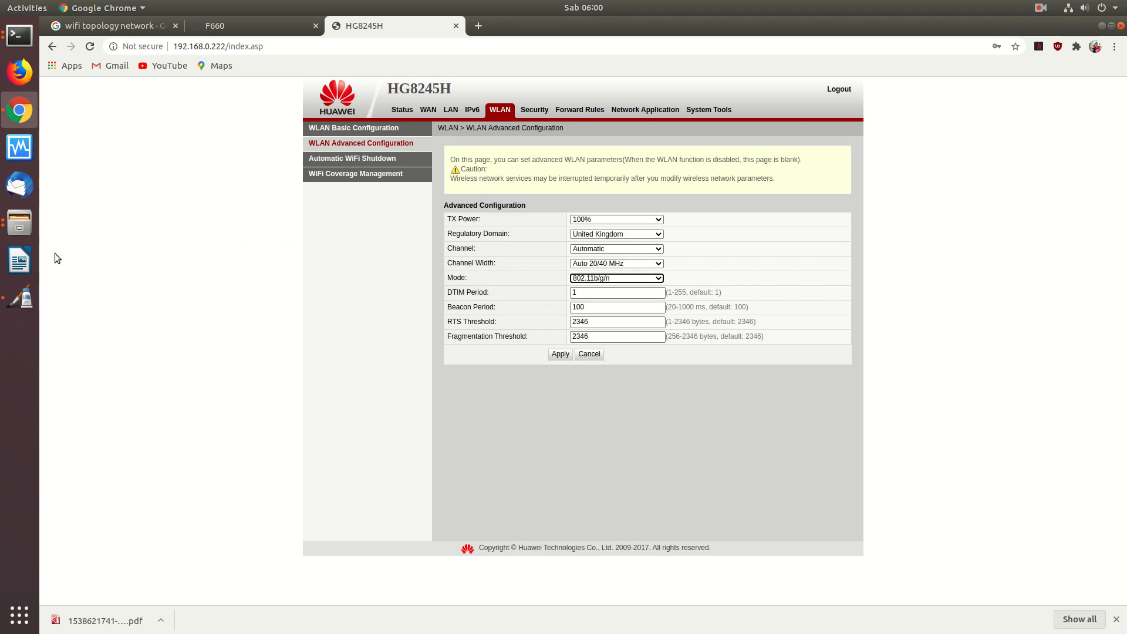
click(19, 298)
- Add a '- Channel Width (MHz)' item under Performance / Fitur
key(Return)
key(BackSpace)
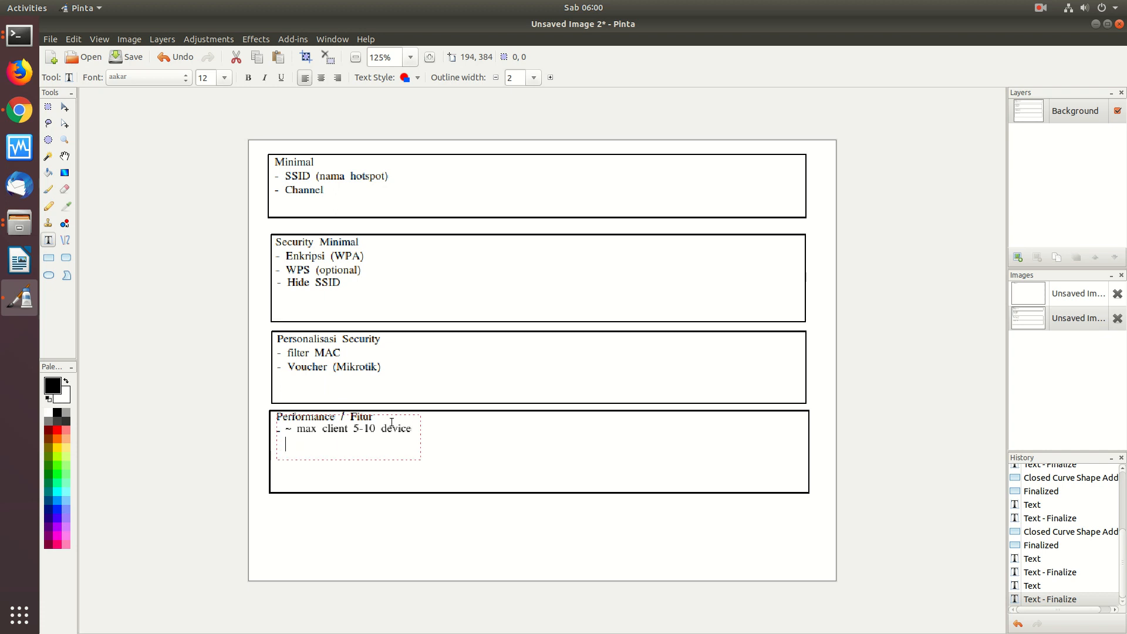
text(- Channel Width (MHz))
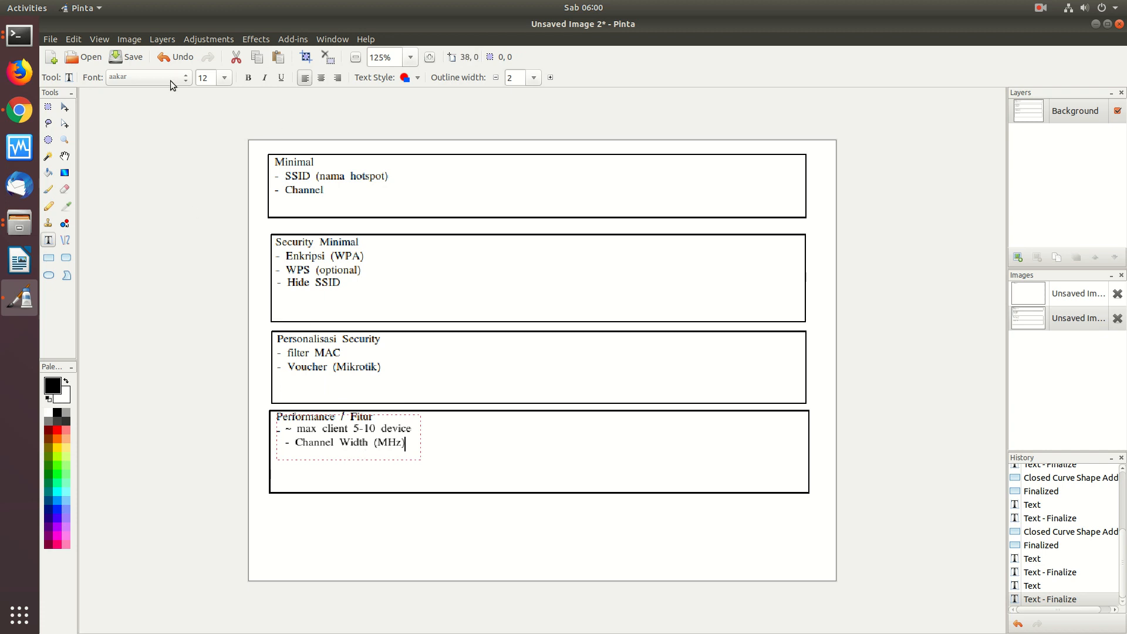
click(31, 110)
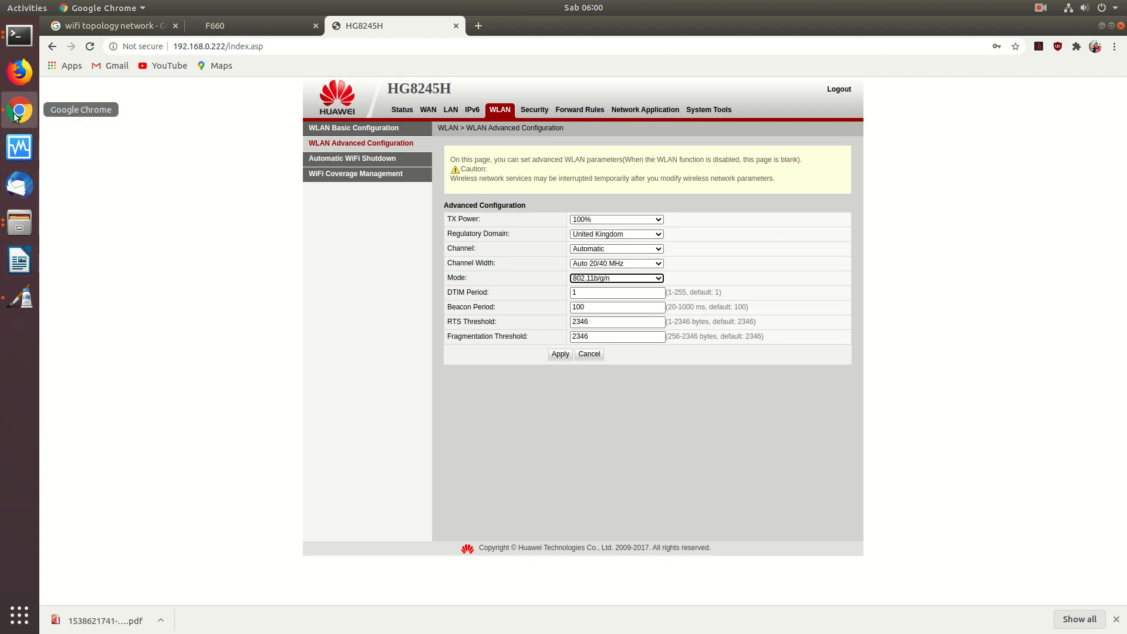
click(20, 299)
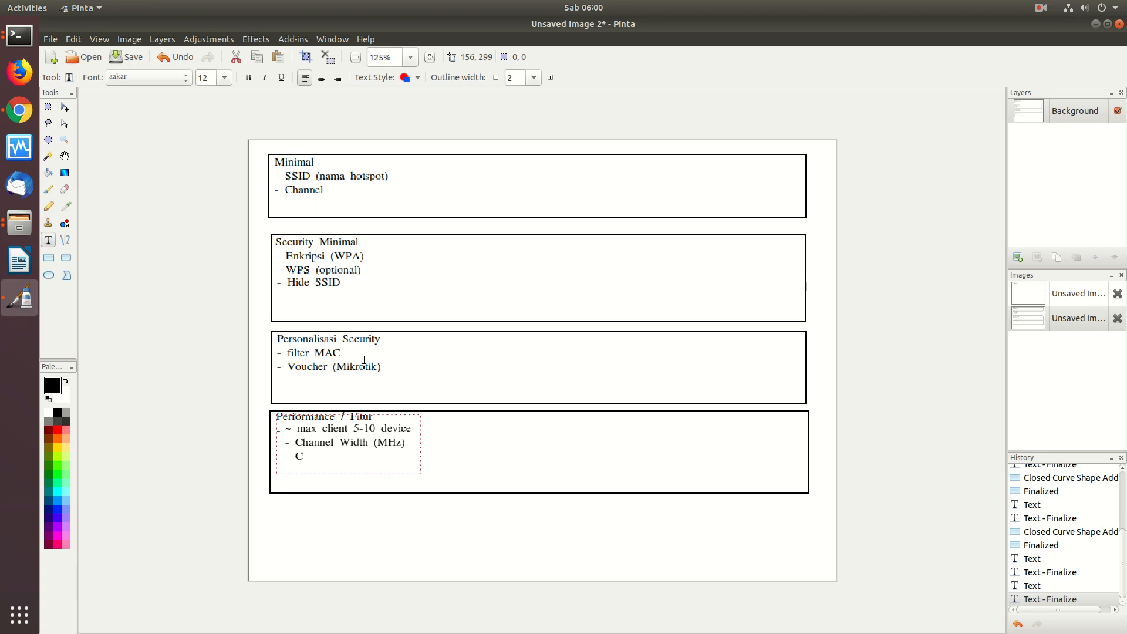
- Extend the item with 'di butuhkan utk (RT/RW-net) atau Internet Desa'
text(di butuhkan utk RW/)
key(BackSpace)
key(BackSpace)
text(RT)
key(BackSpace)
text(T/R)
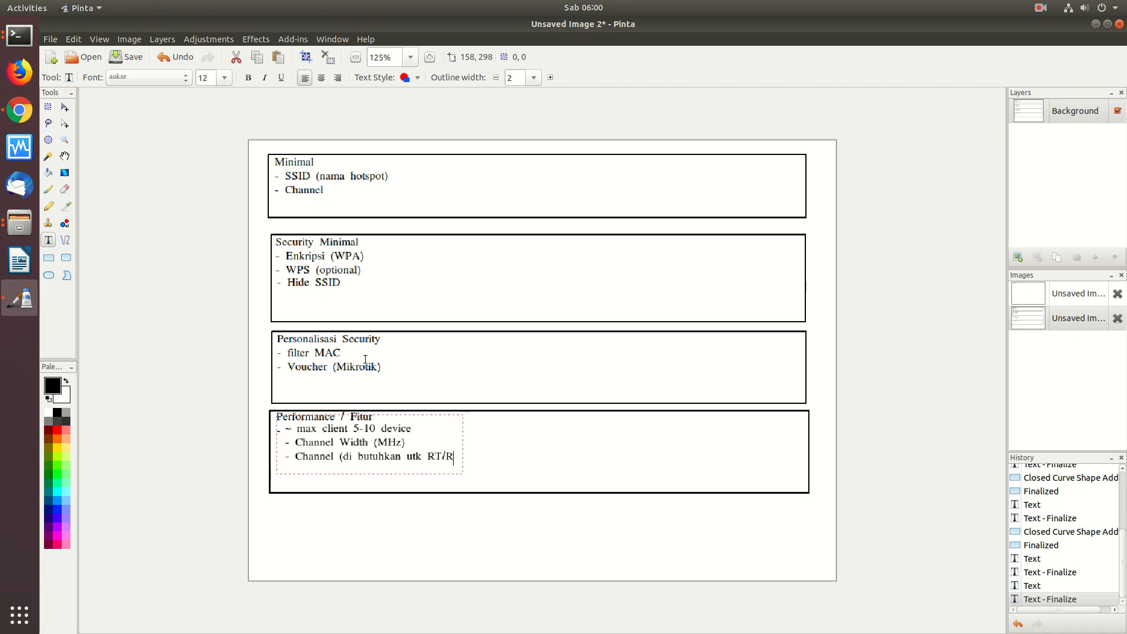
text(W-net) atau Internet Dsa)
key(BackSpace)
key(BackSpace)
key(BackSpace)
text(esa)
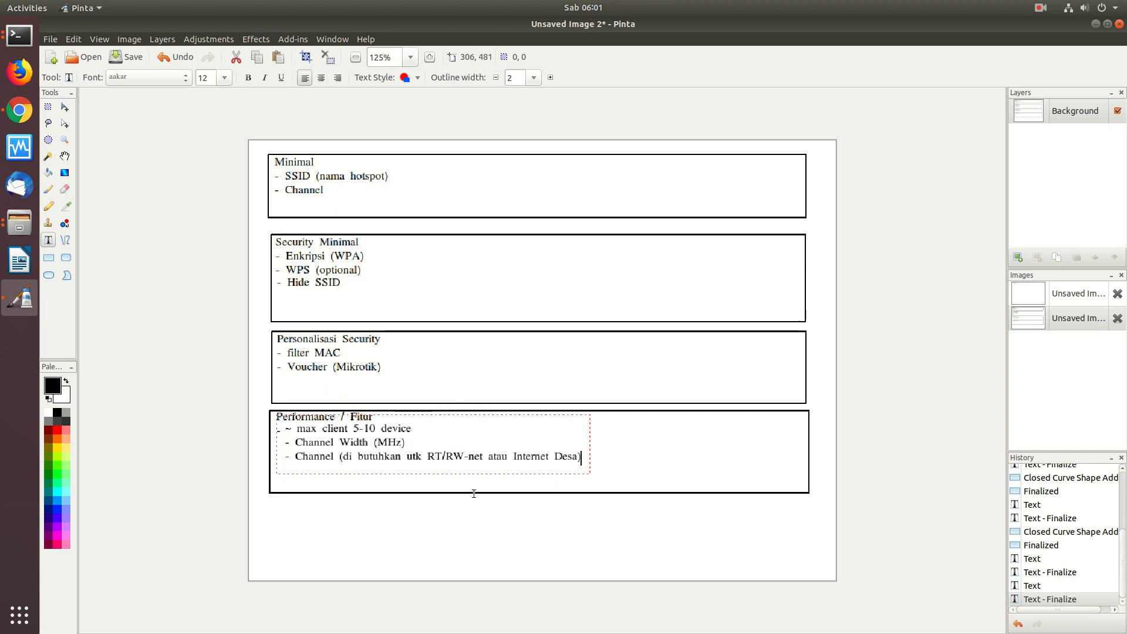
- Open a blank new Chrome tab after the ZTE F660 router tab
click(19, 110)
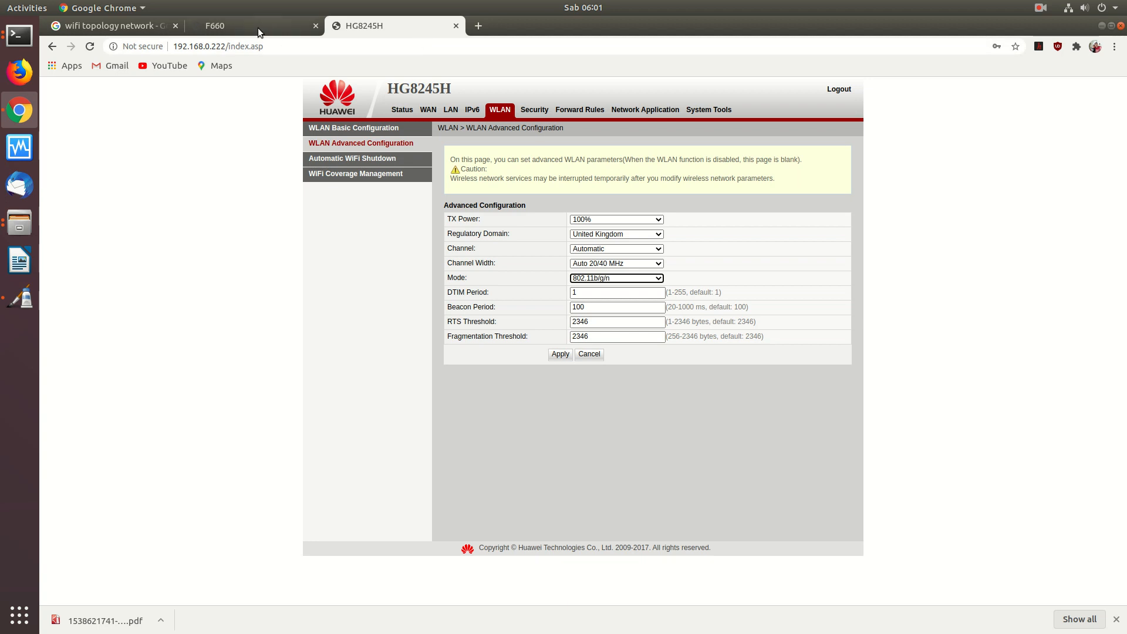
click(258, 27)
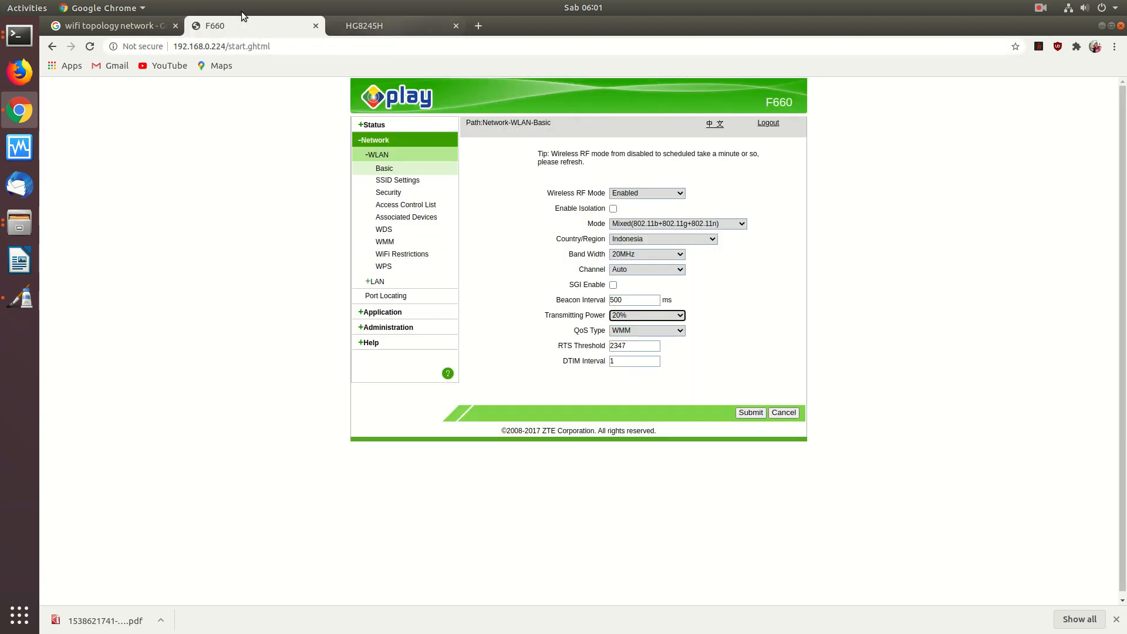
click(480, 26)
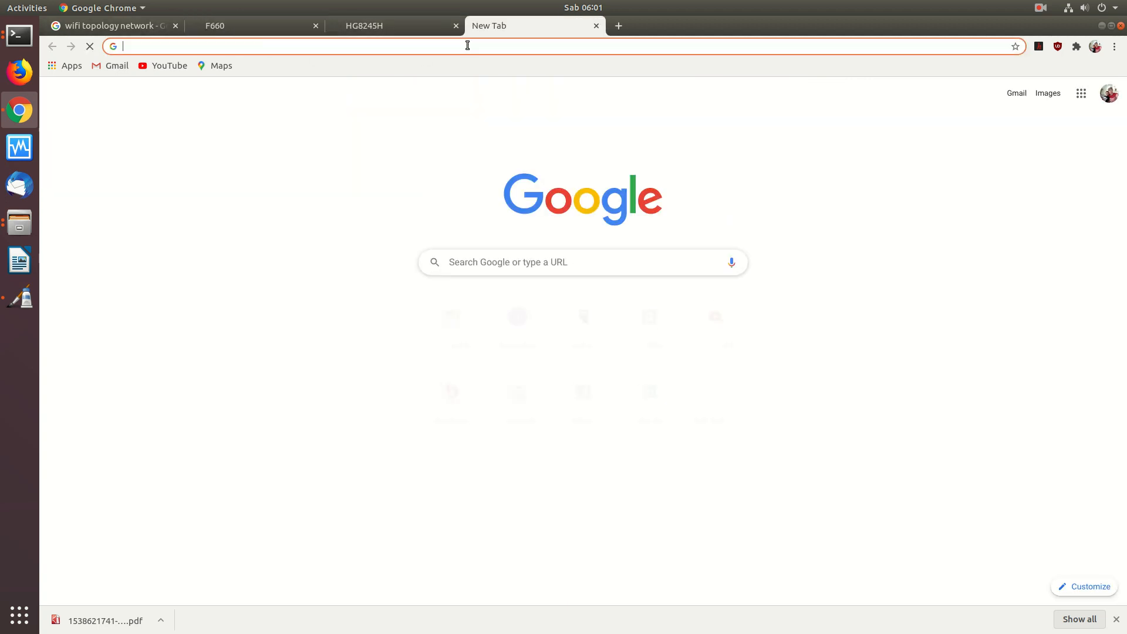
- Load onnocenter.or.id/wiki and go through Wireless Internet to the Wireless Internet Berbasis WiFi topic list
text(onnocenter.or.id/wiki)
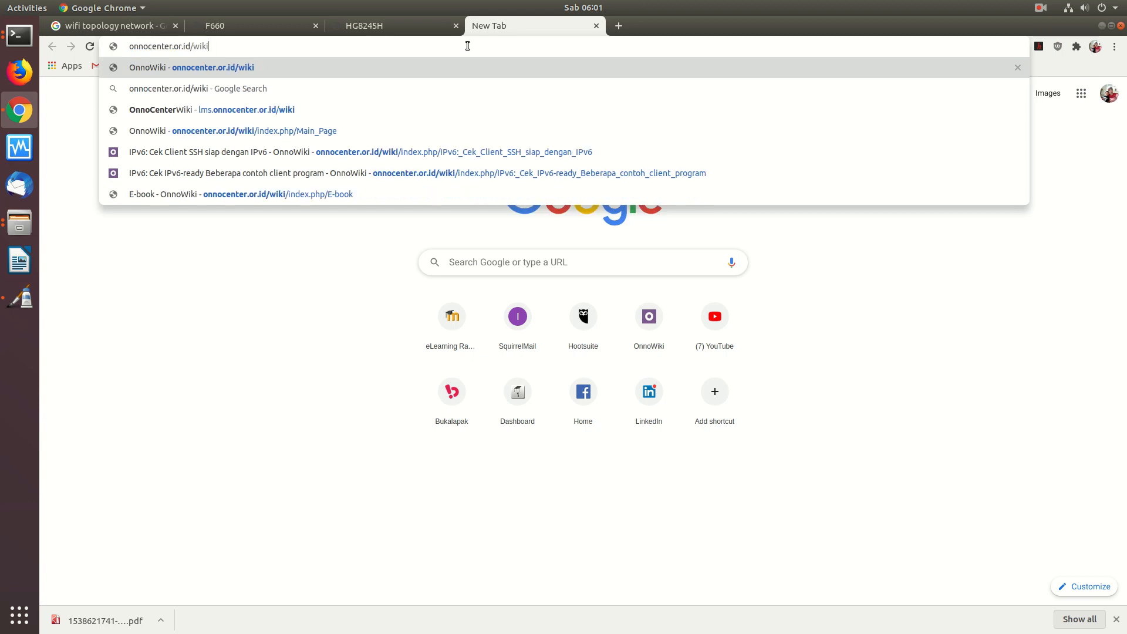
key(Return)
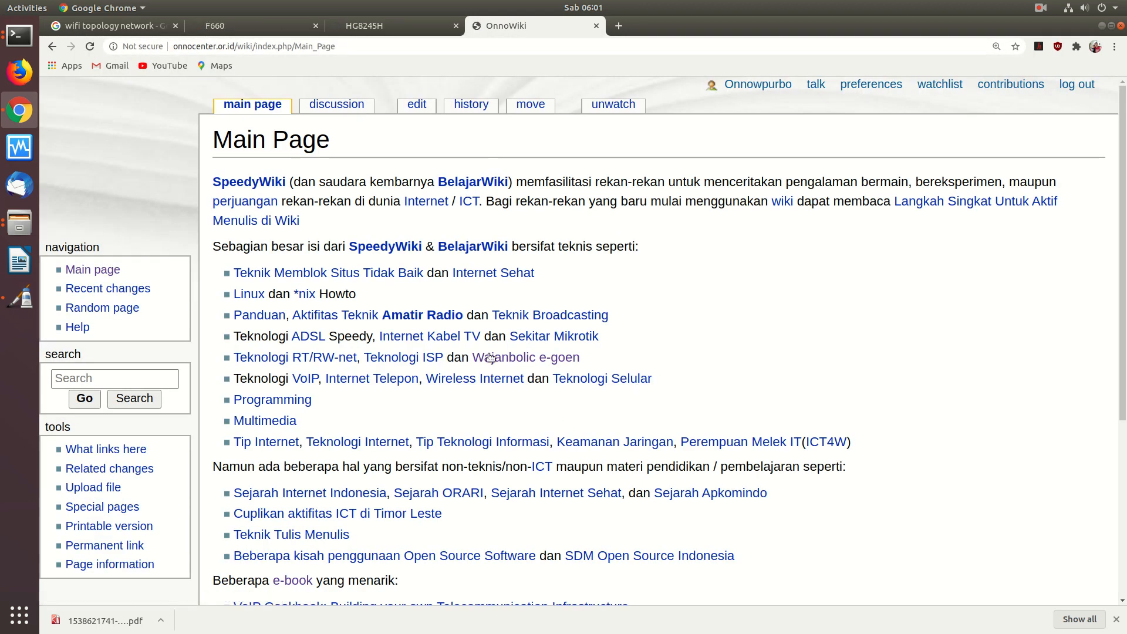
click(451, 379)
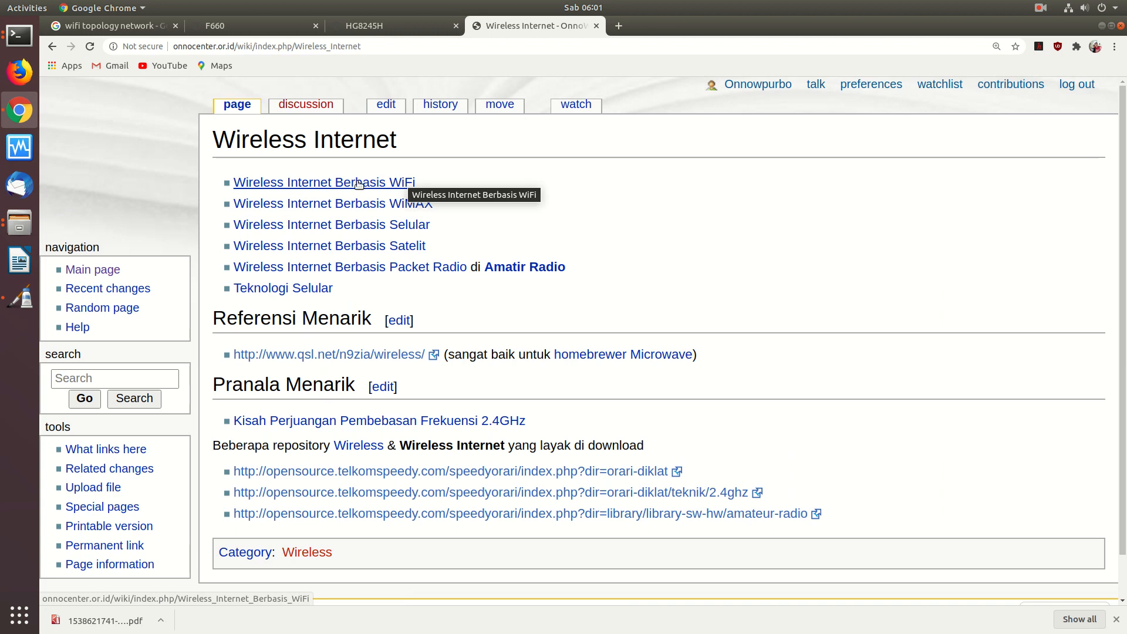
click(314, 180)
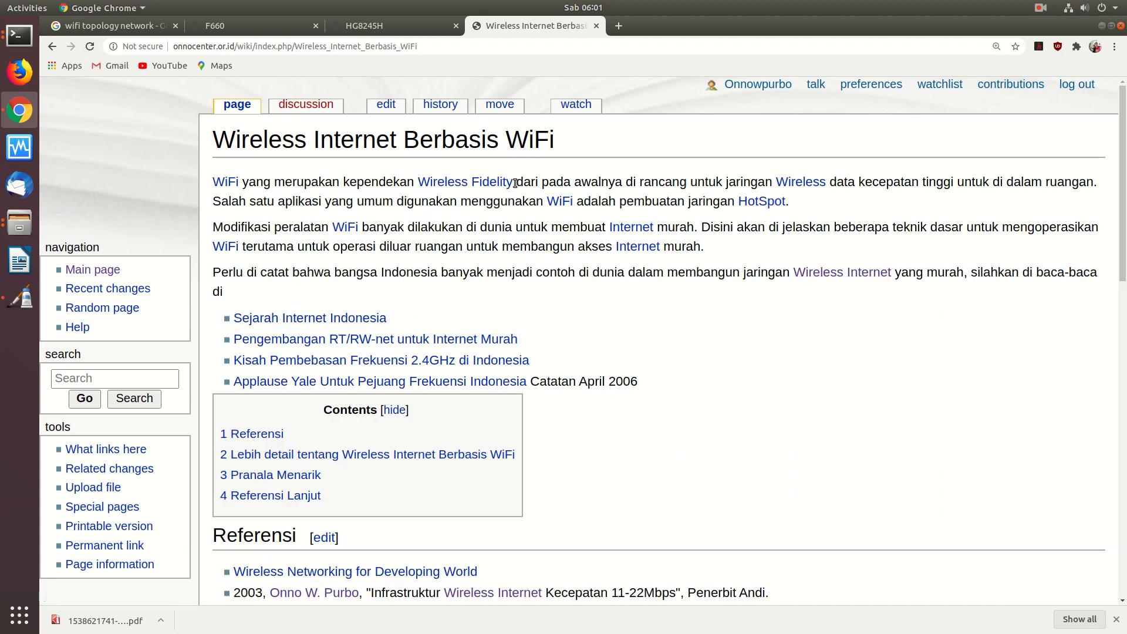
scroll(514, 183, down, 5)
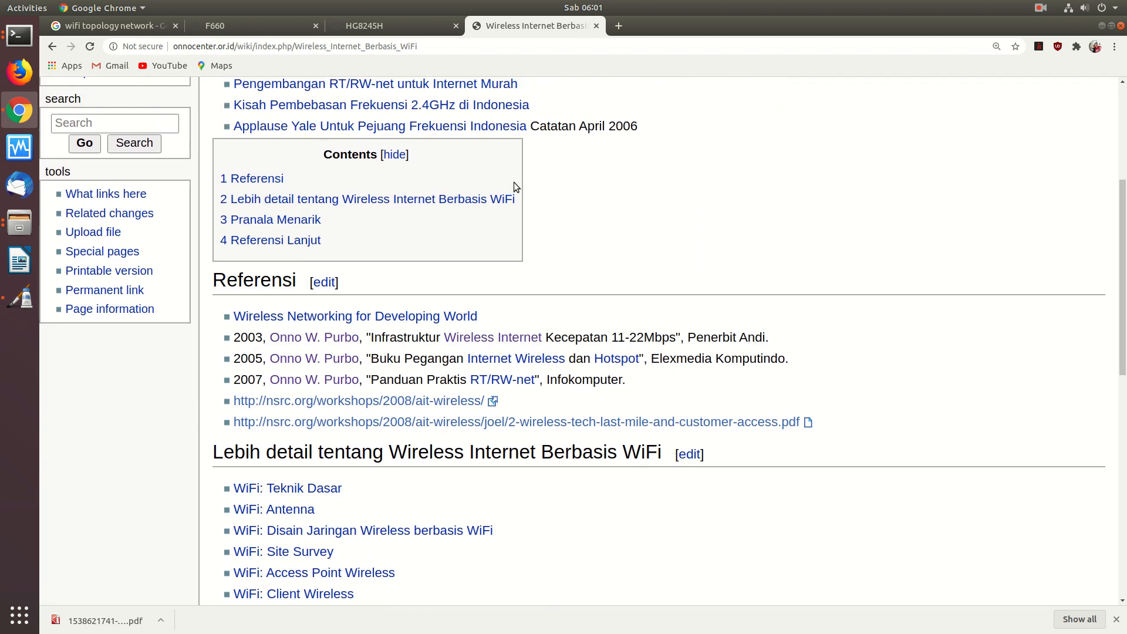
scroll(513, 182, up, 2)
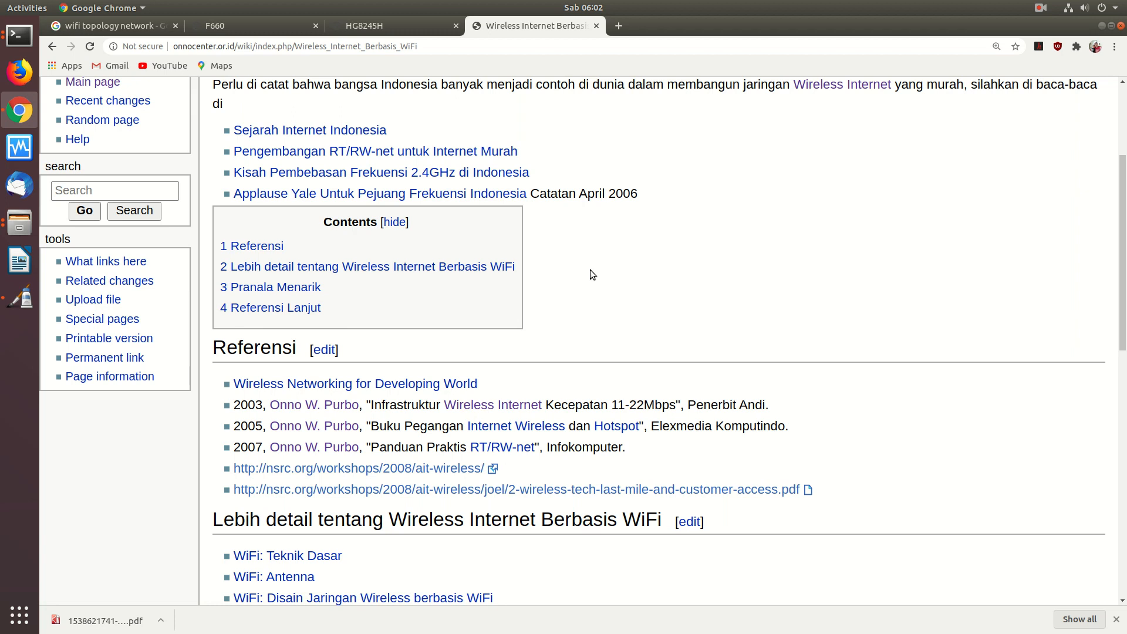
scroll(591, 271, down, 10)
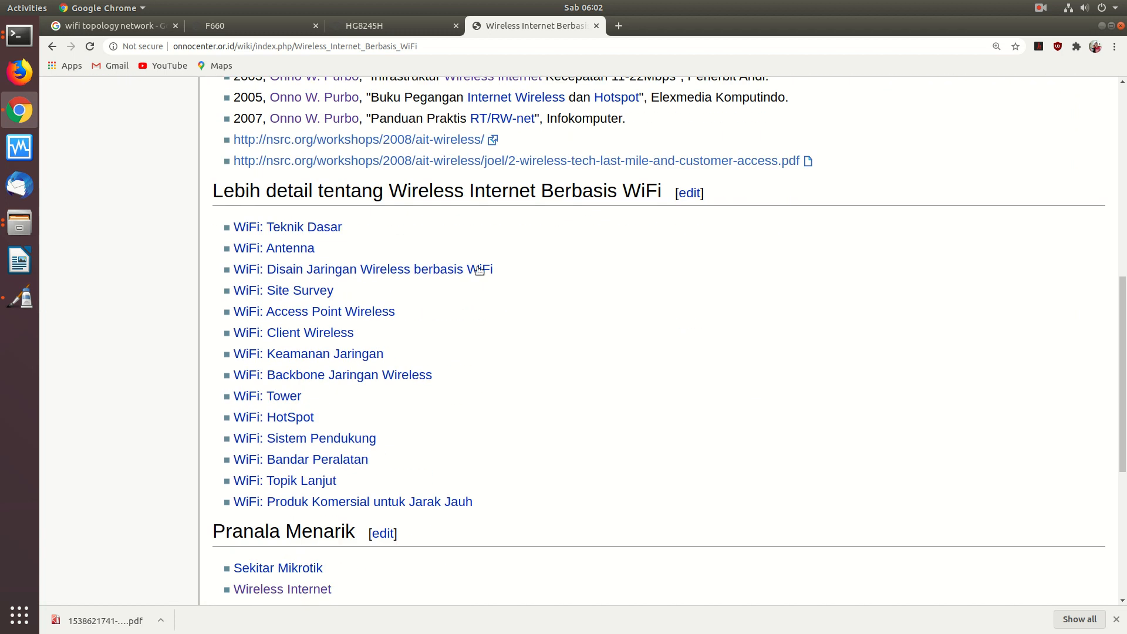
- Browse the Disain Jaringan Wireless berbasis WiFi article, then open the 2.4GHz channel article
click(411, 271)
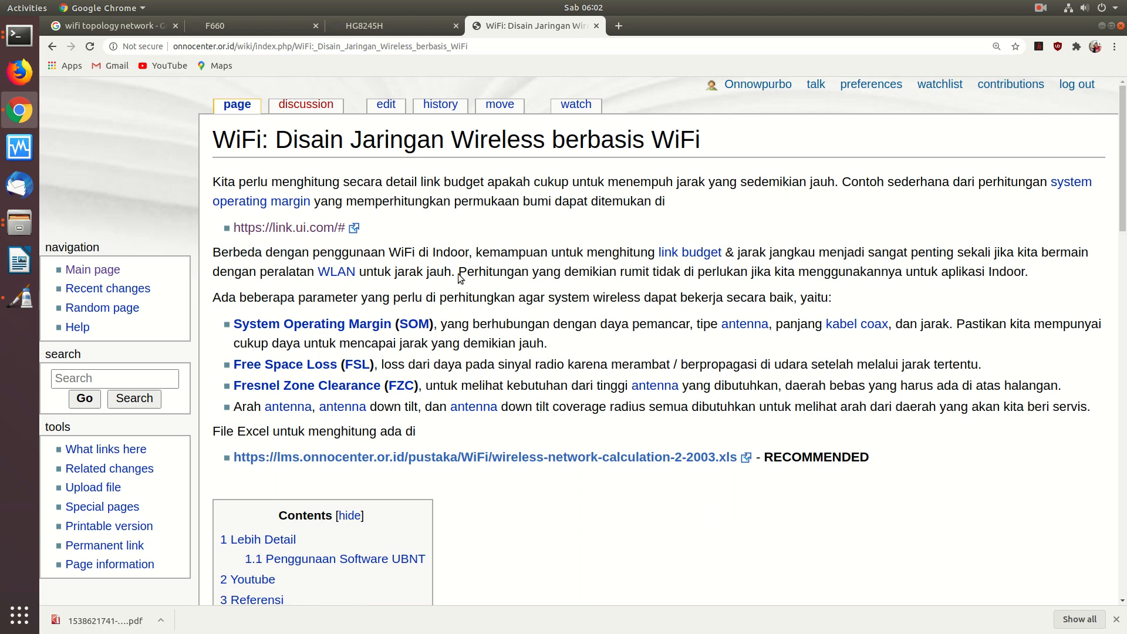
scroll(459, 271, down, 10)
scroll(459, 273, up, 5)
scroll(457, 269, down, 5)
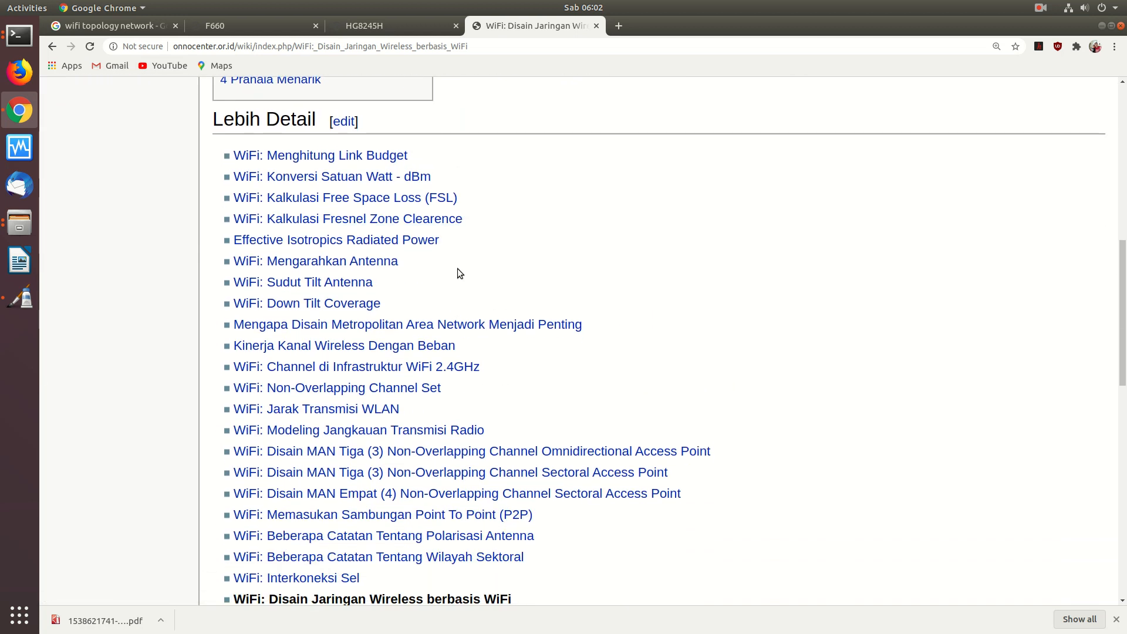
scroll(457, 269, down, 4)
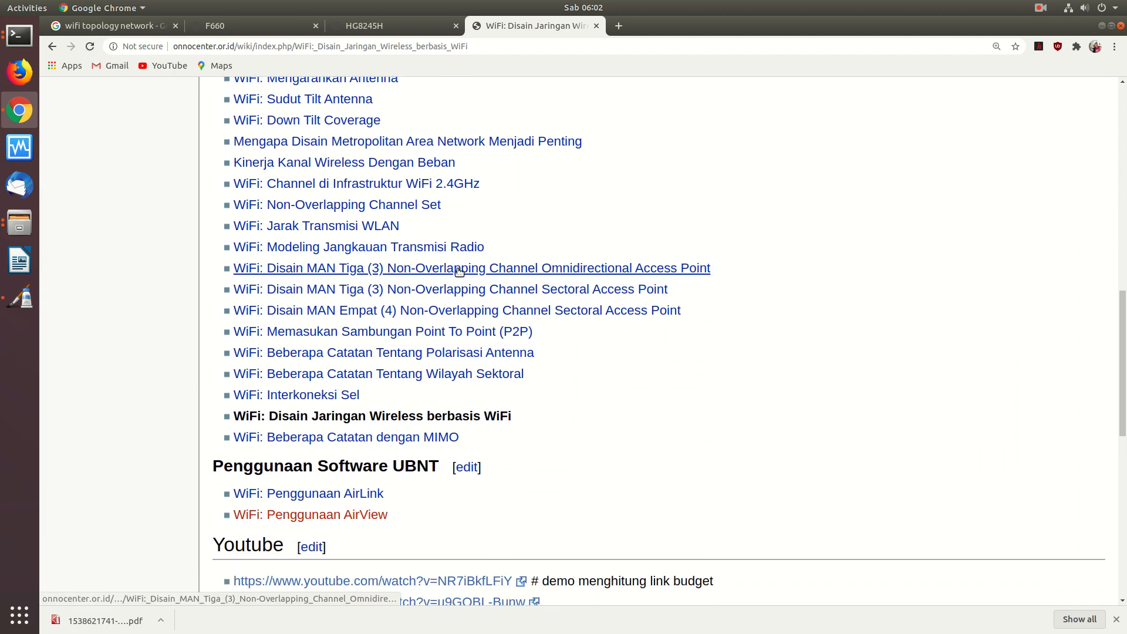
click(402, 185)
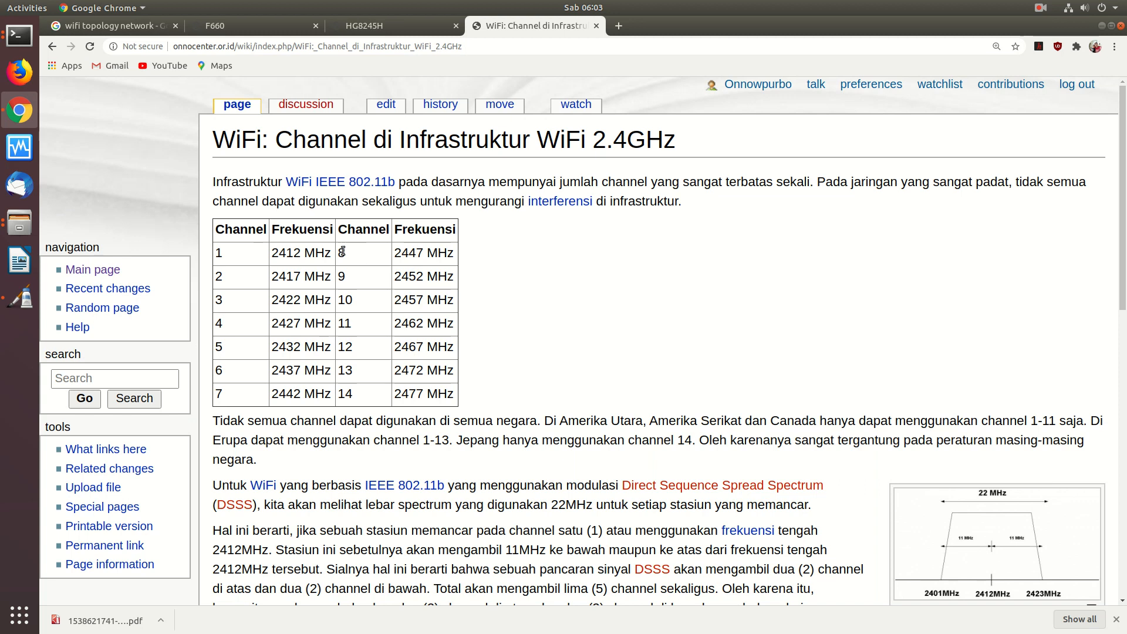
- Log into the ZTE F660 router admin with the saved credentials and view WAN status
click(358, 27)
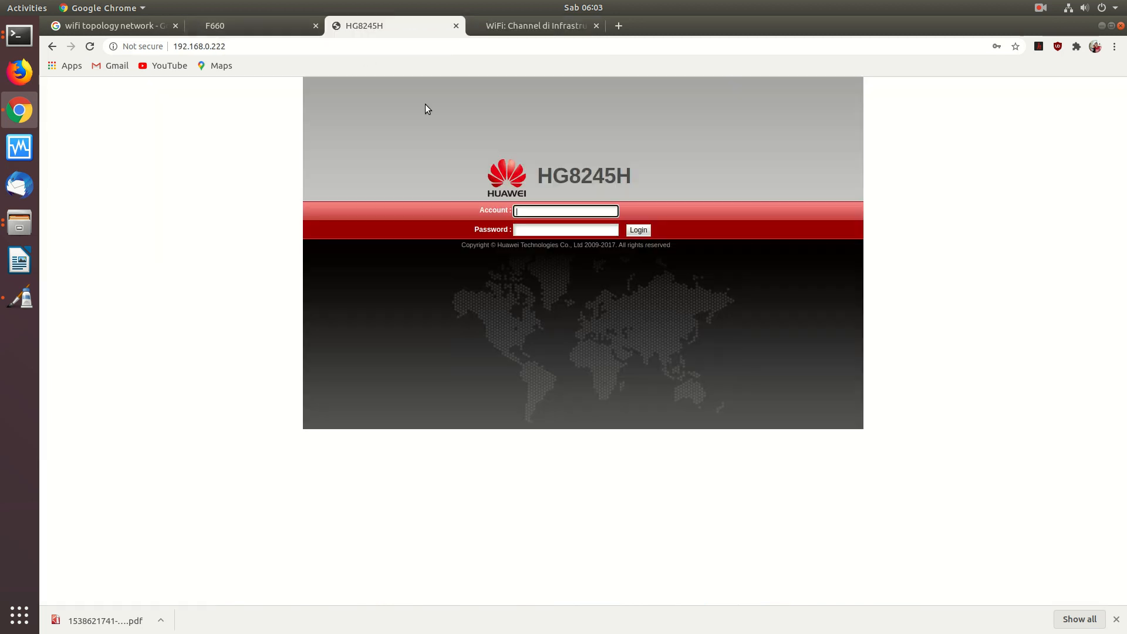
click(252, 23)
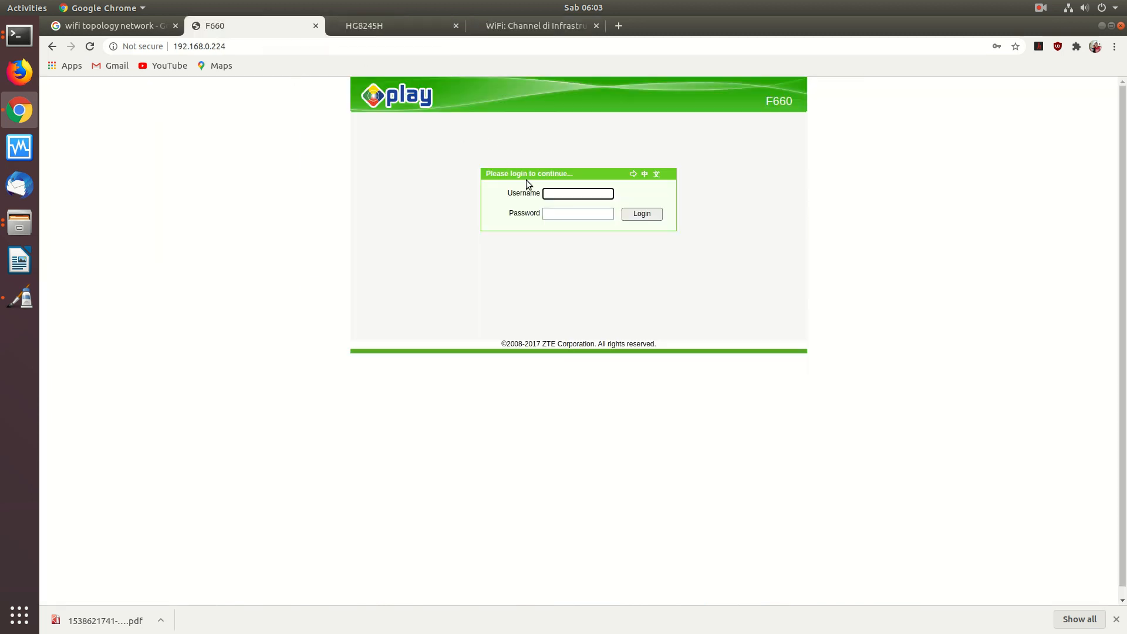
click(591, 224)
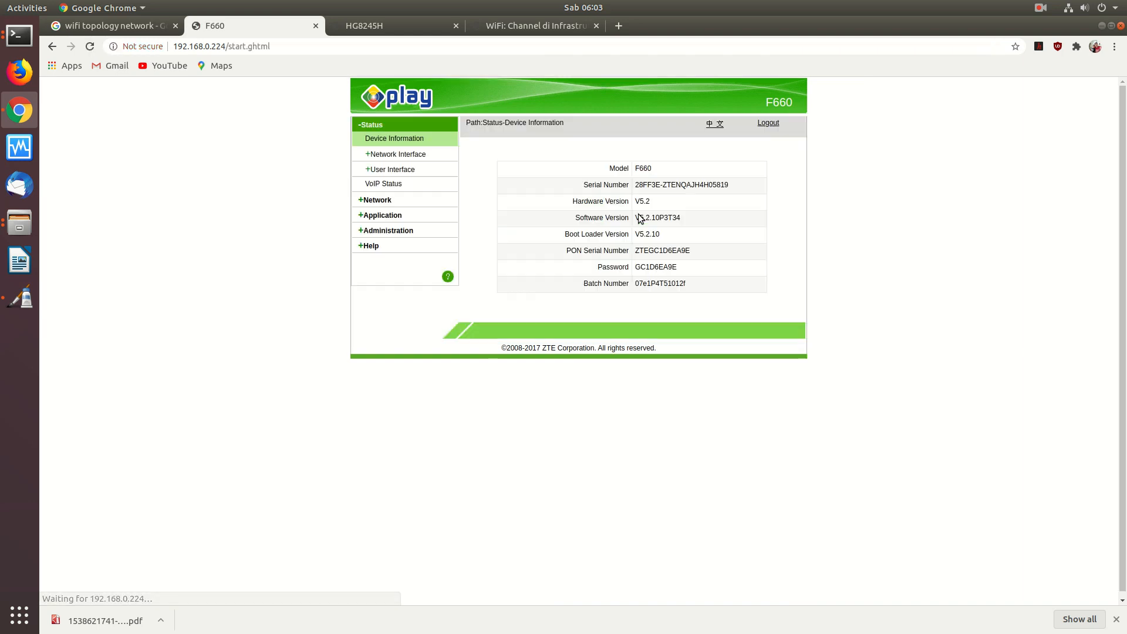
click(389, 153)
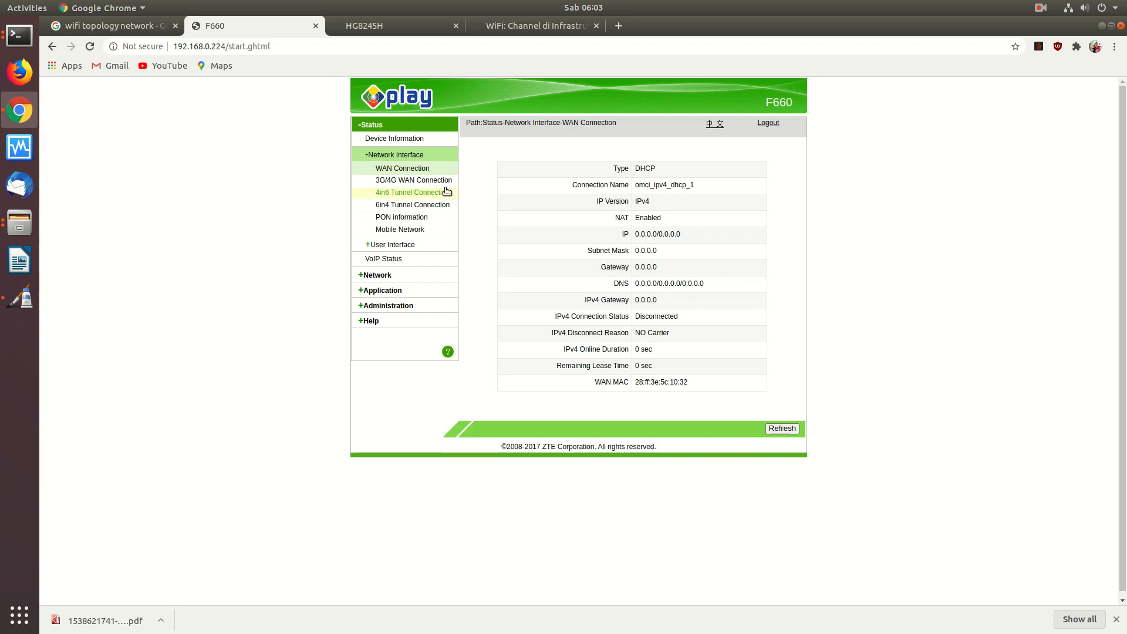
- Check the WLAN Basic channel list, leave it on Auto, and return to the 2.4GHz wiki page
click(378, 279)
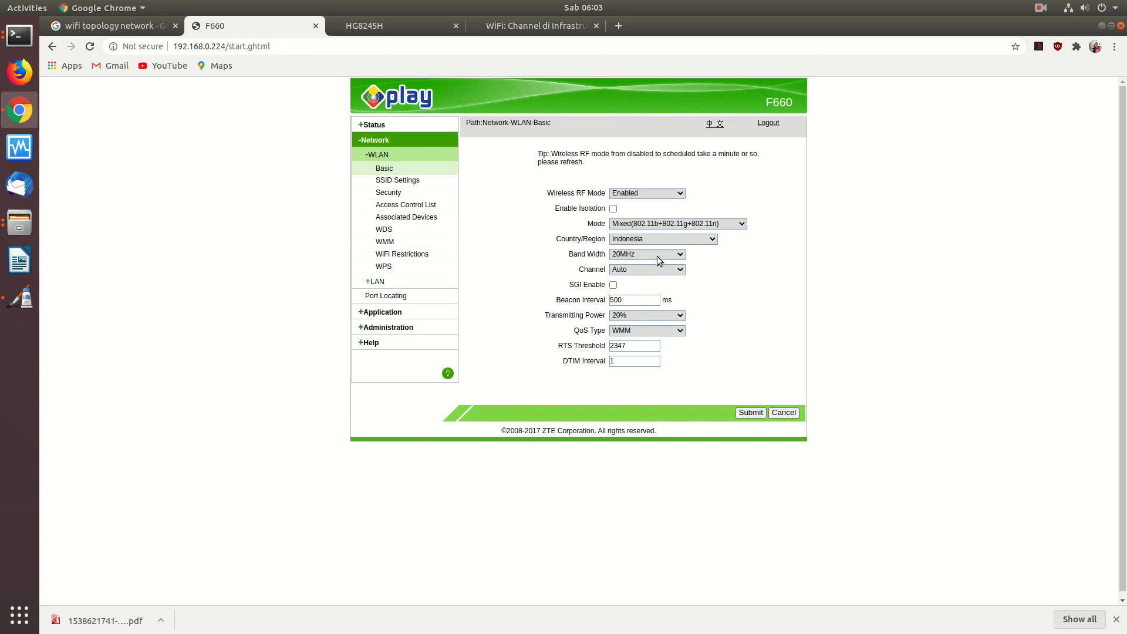
click(650, 271)
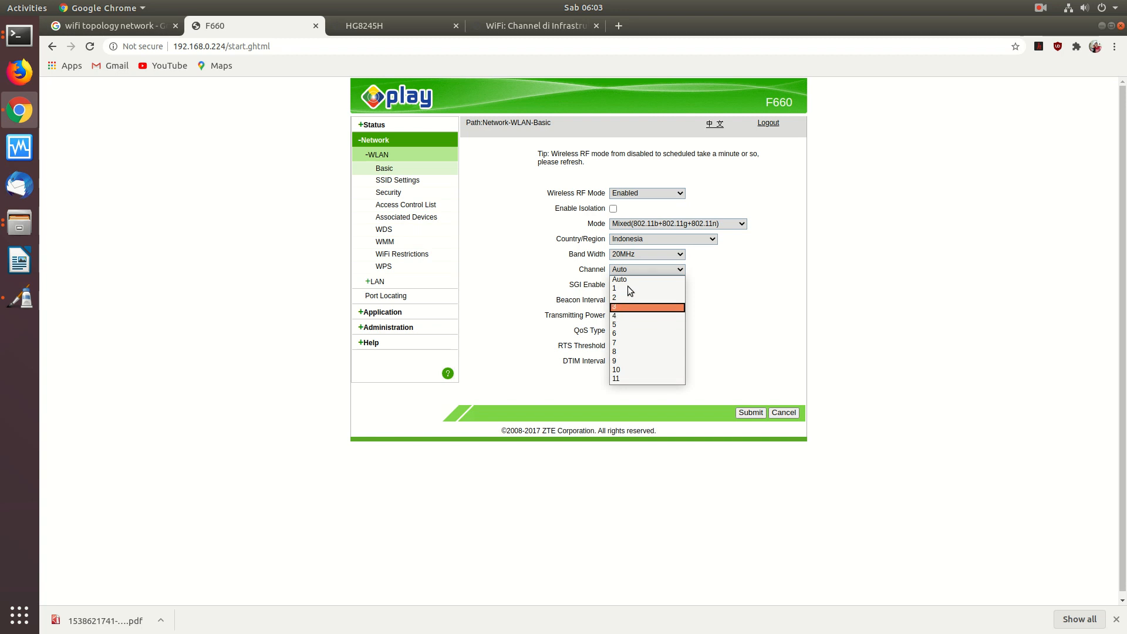
click(727, 270)
click(566, 25)
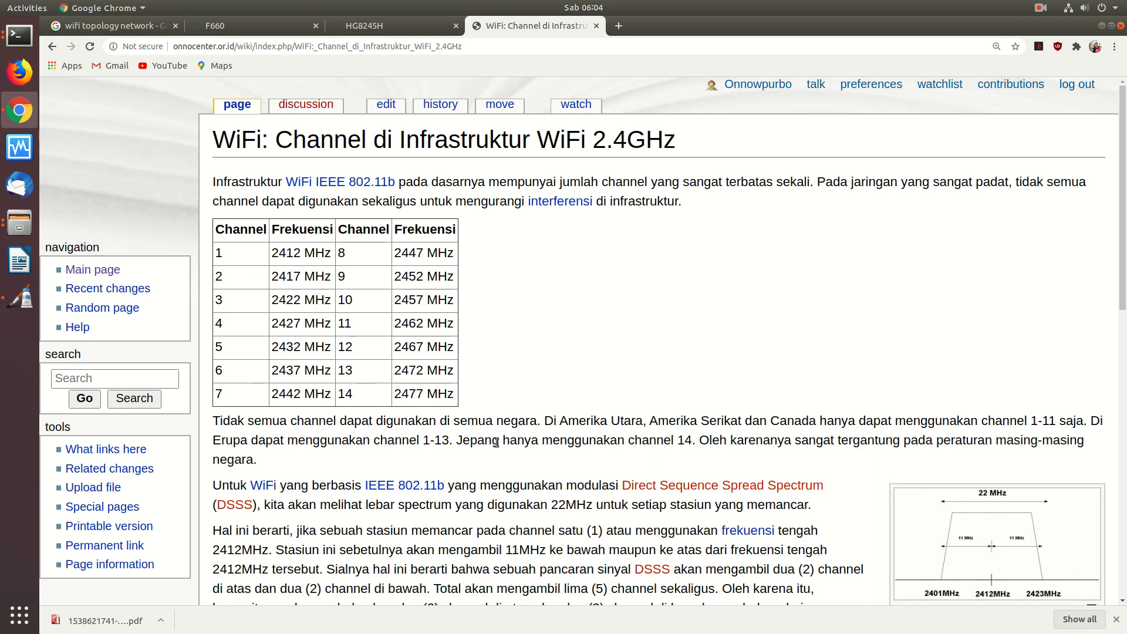
- Open the Non-Overlapping Channel Set article and inspect its spectrum analyzer image
scroll(496, 442, down, 8)
scroll(496, 442, up, 2)
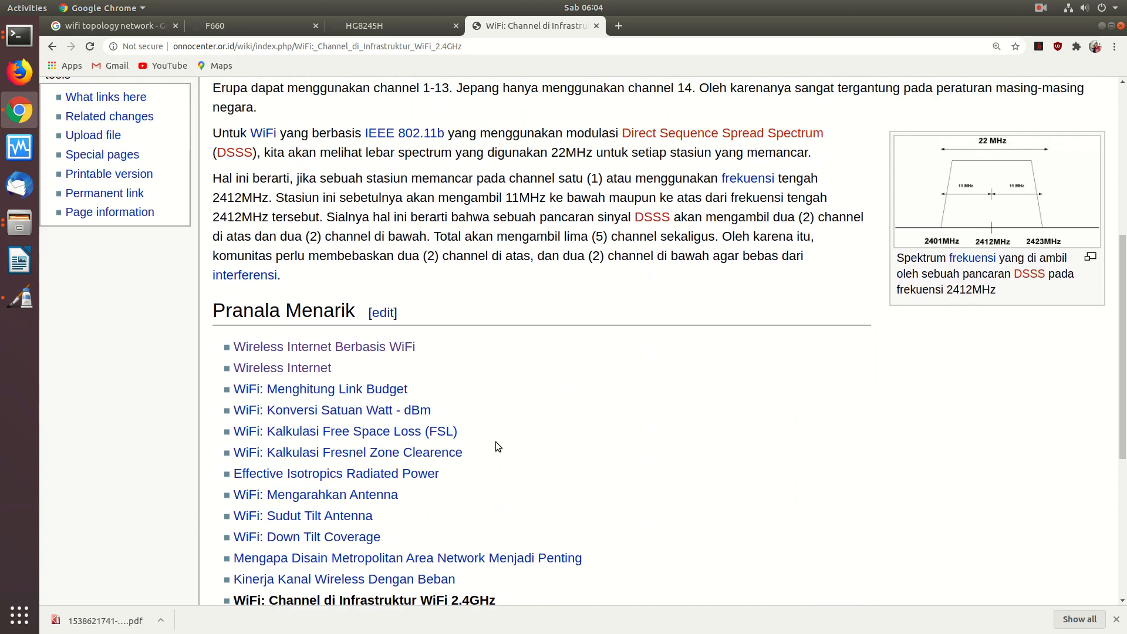
scroll(496, 442, down, 2)
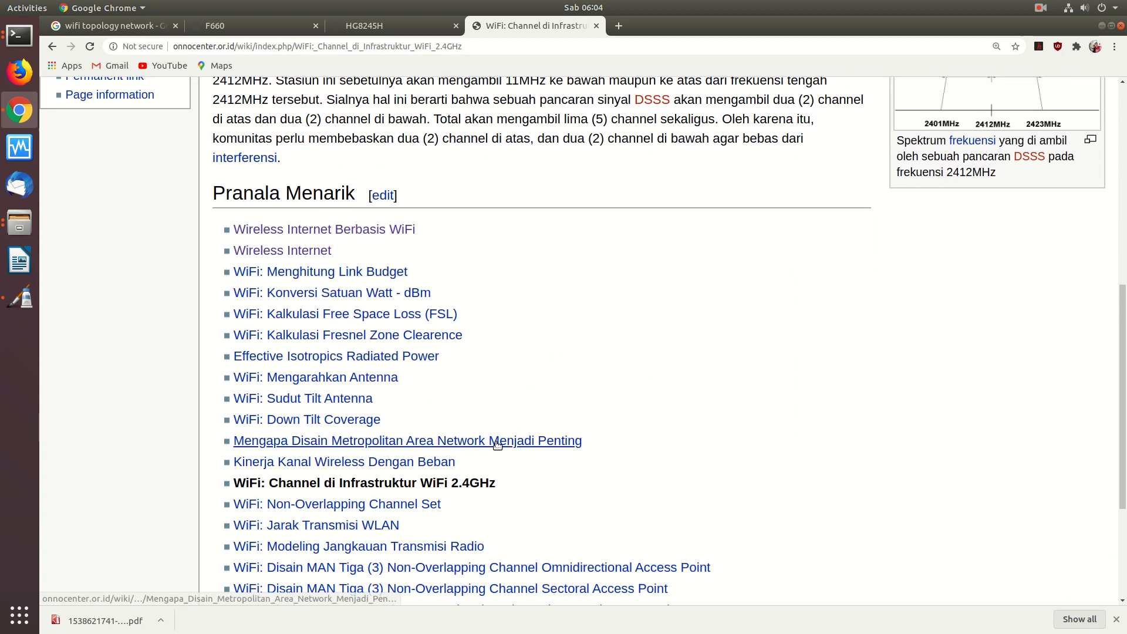
click(365, 504)
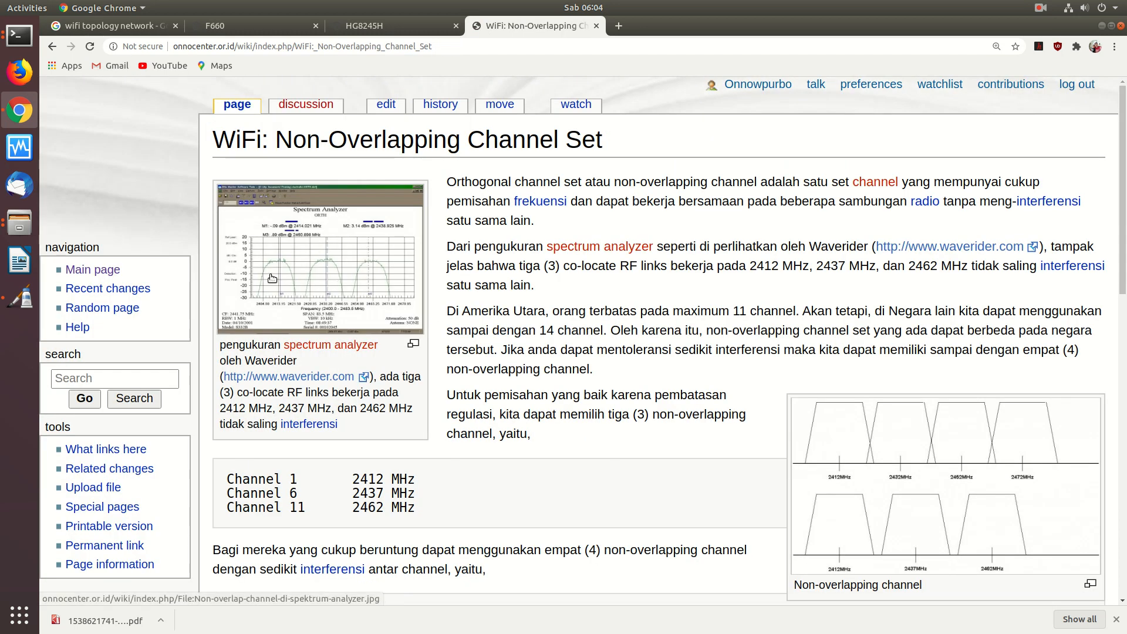
click(334, 283)
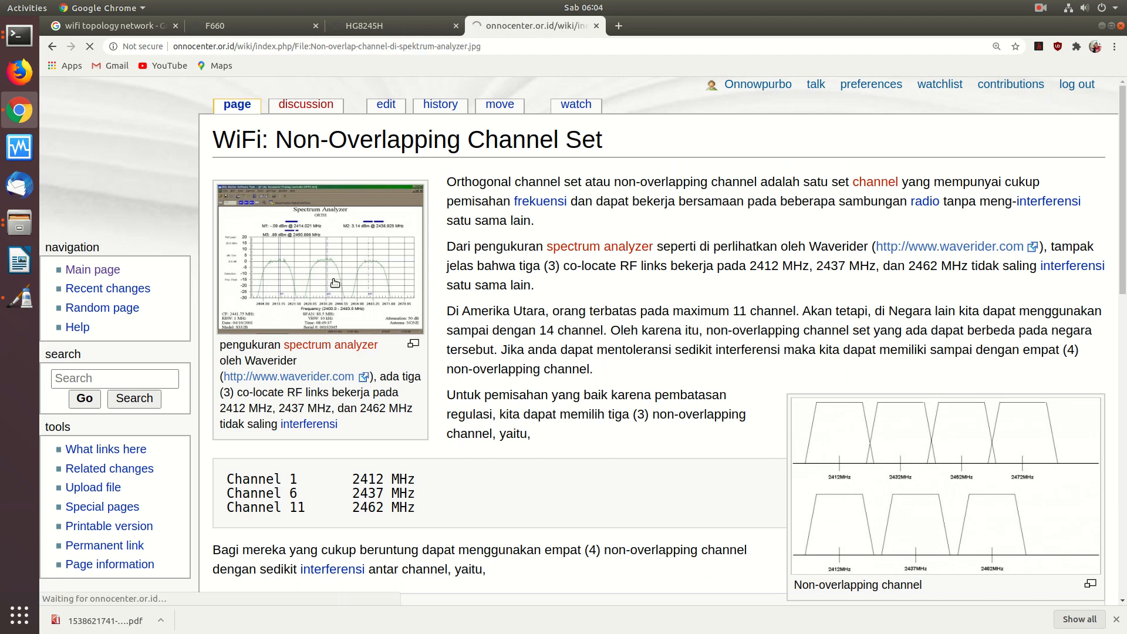
scroll(839, 221, down, 5)
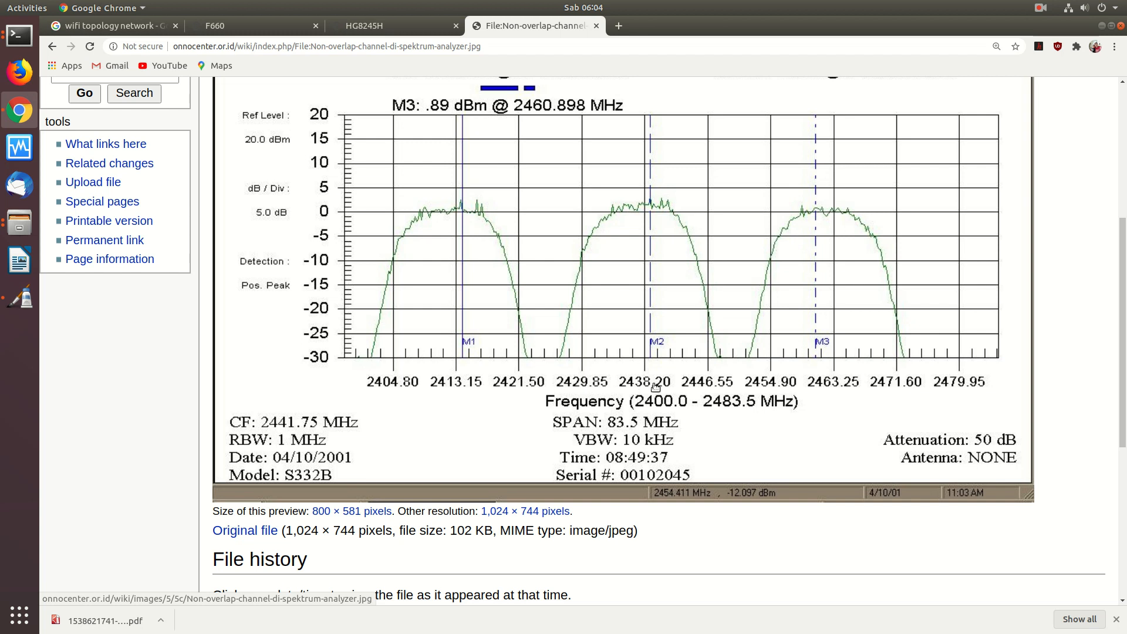
click(54, 46)
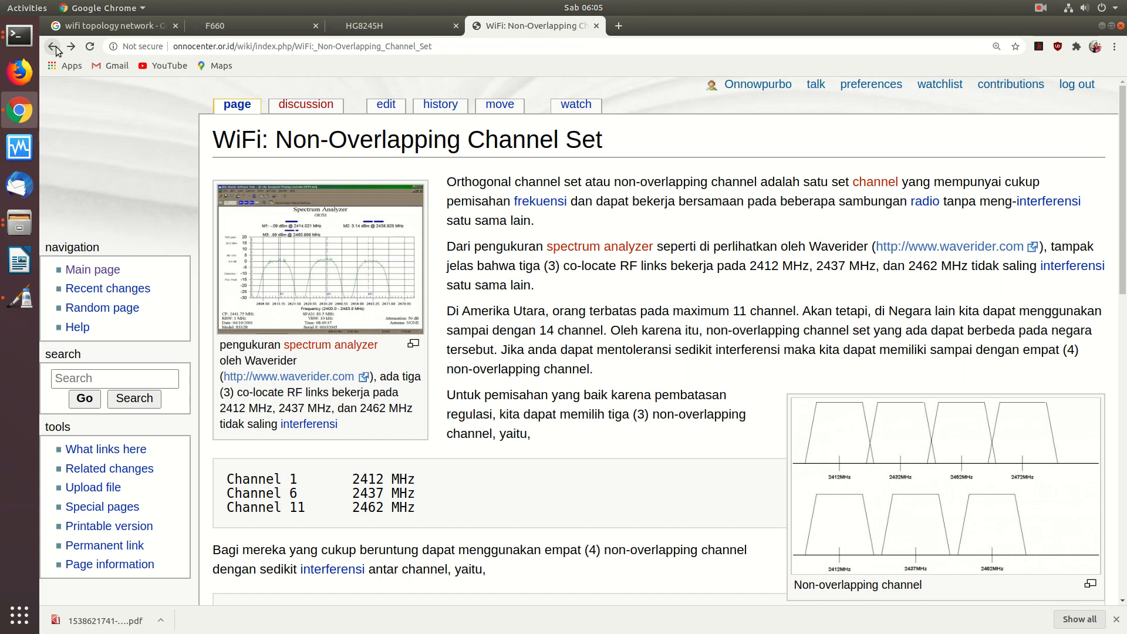
- Highlight channel 6 (2437 MHz) and channel 11 (2462 MHz), recheck the image, then switch to the F660 tab
drag(353, 493, 416, 494)
drag(352, 509, 404, 509)
click(299, 297)
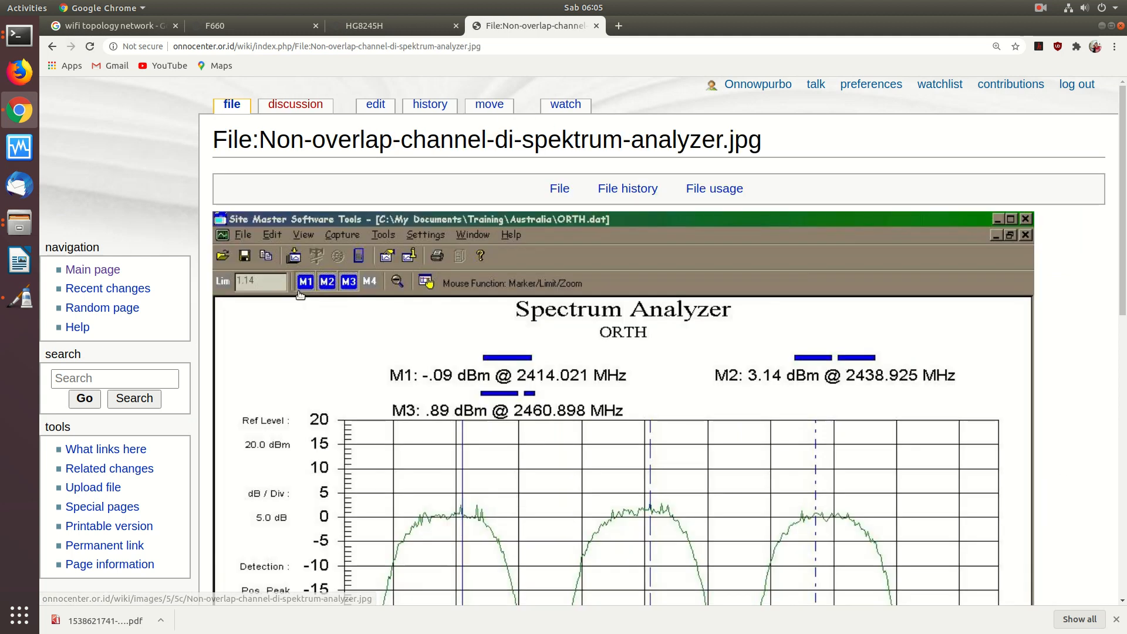
click(51, 46)
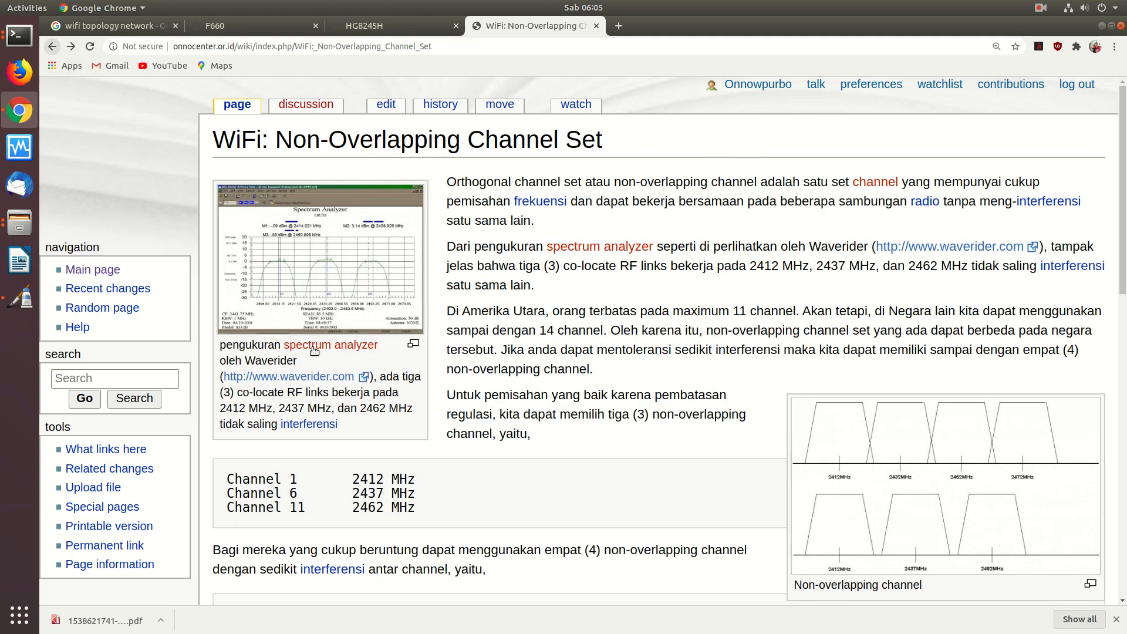
click(269, 23)
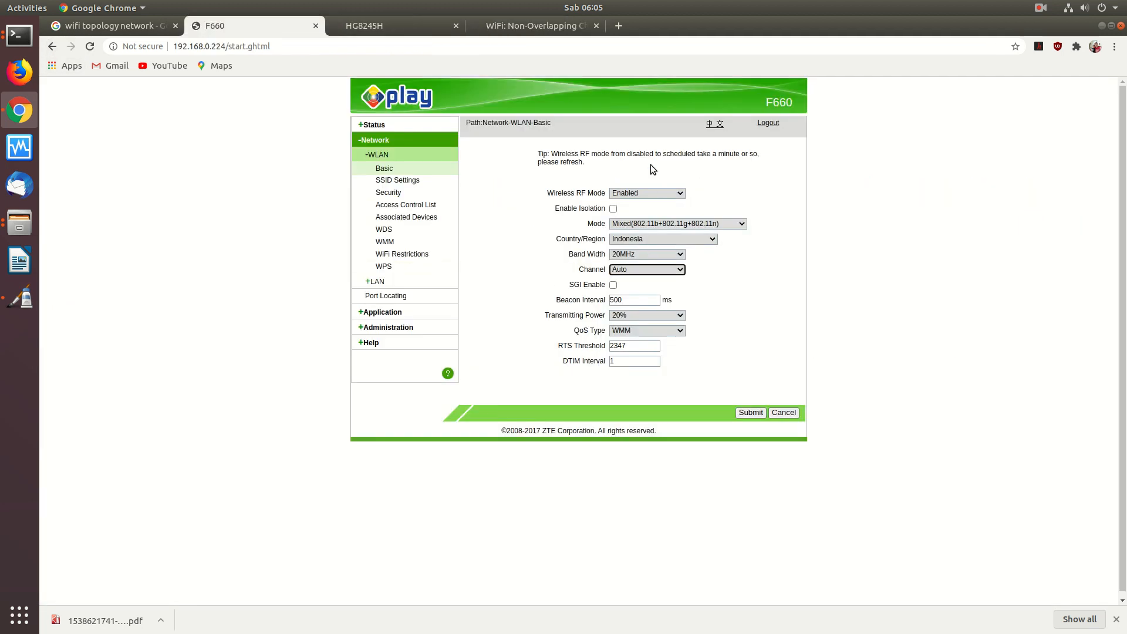
- Review the F660 channel options without changing Auto, then bring the Non-Overlapping Channel Set article back
click(636, 269)
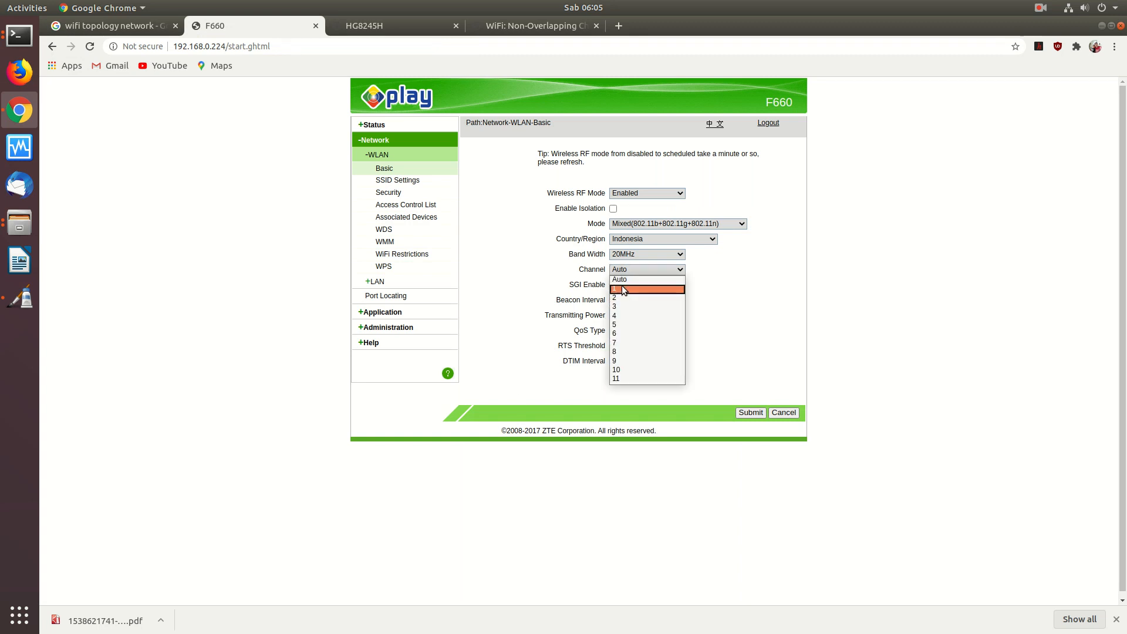
click(896, 259)
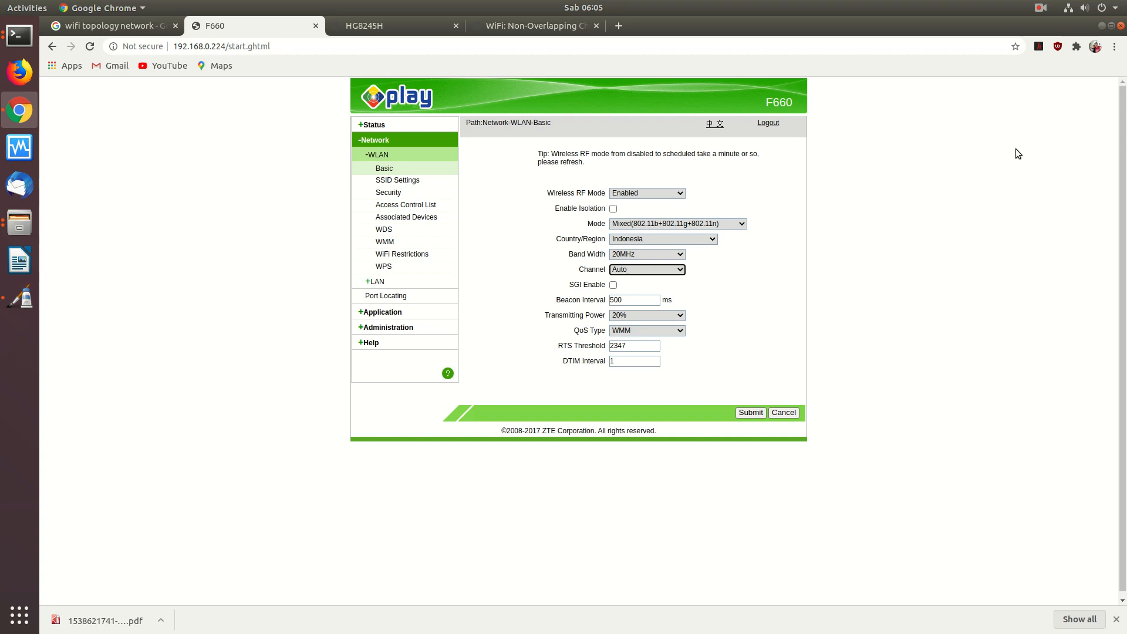
click(413, 25)
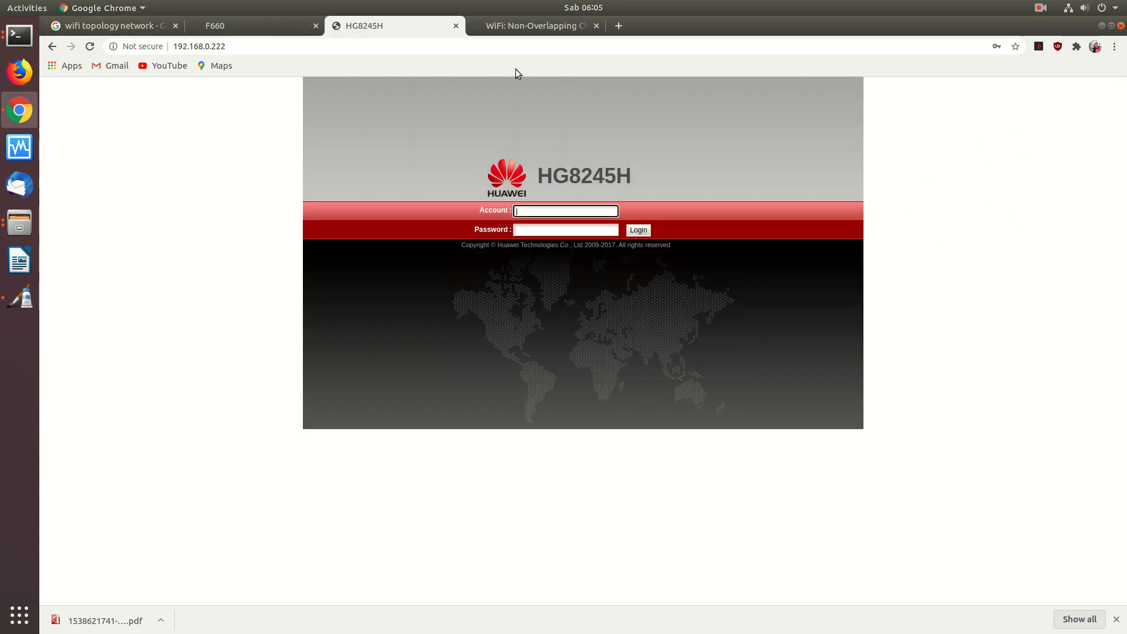
click(550, 30)
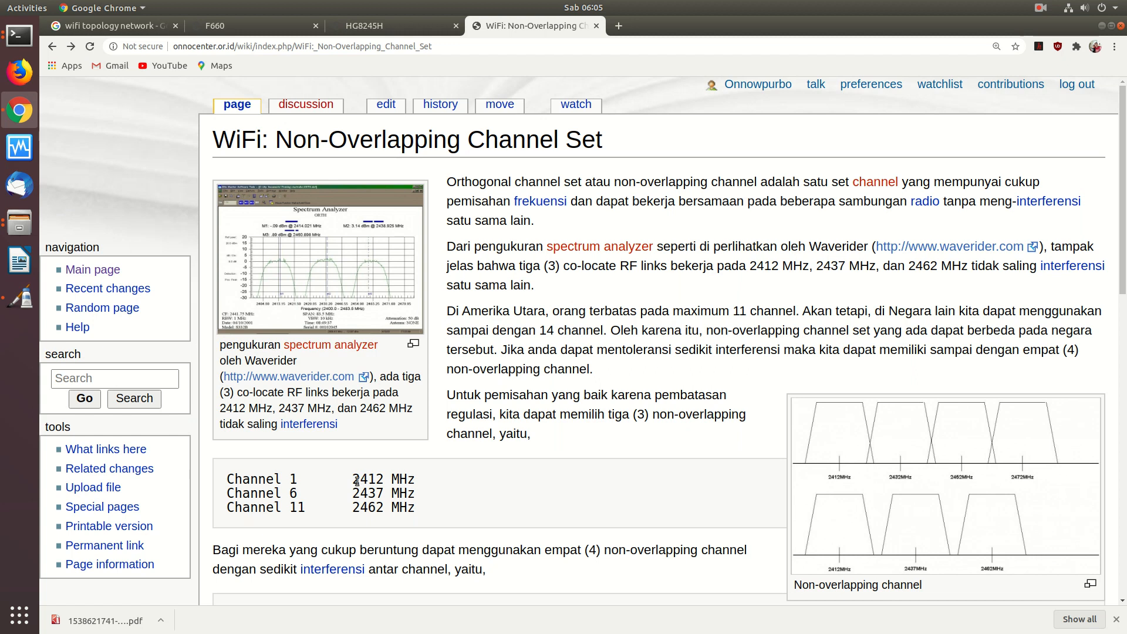
- View the four-channel table, go back, and open the Disain MAN Tiga (3) Omnidirectional Access Point article
scroll(607, 415, down, 4)
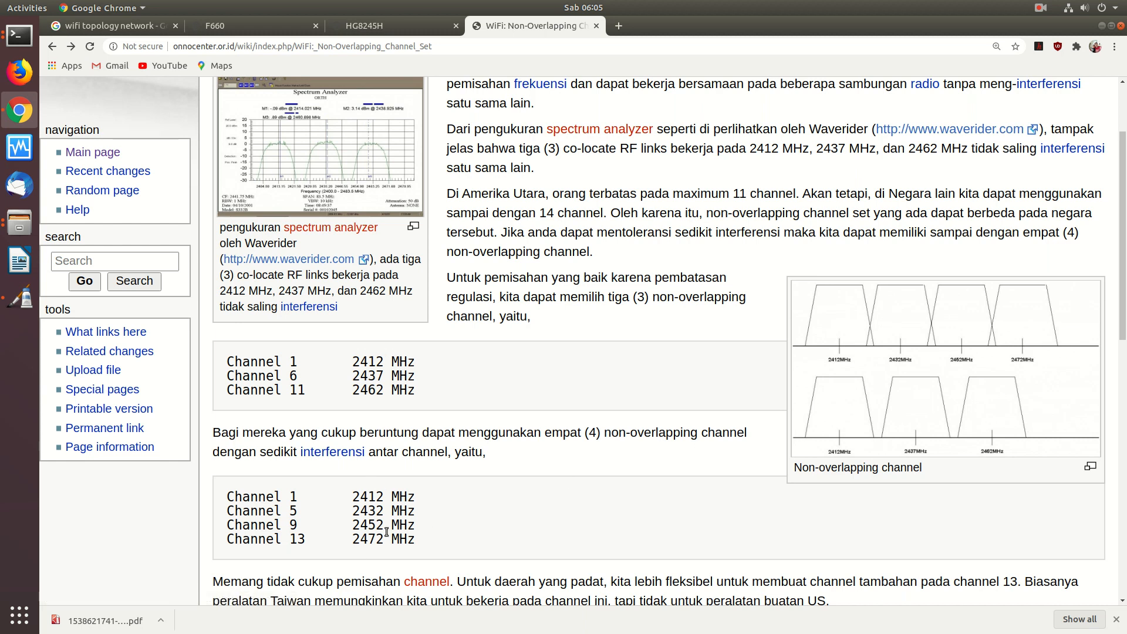
click(51, 46)
scroll(543, 342, down, 5)
scroll(542, 347, down, 1)
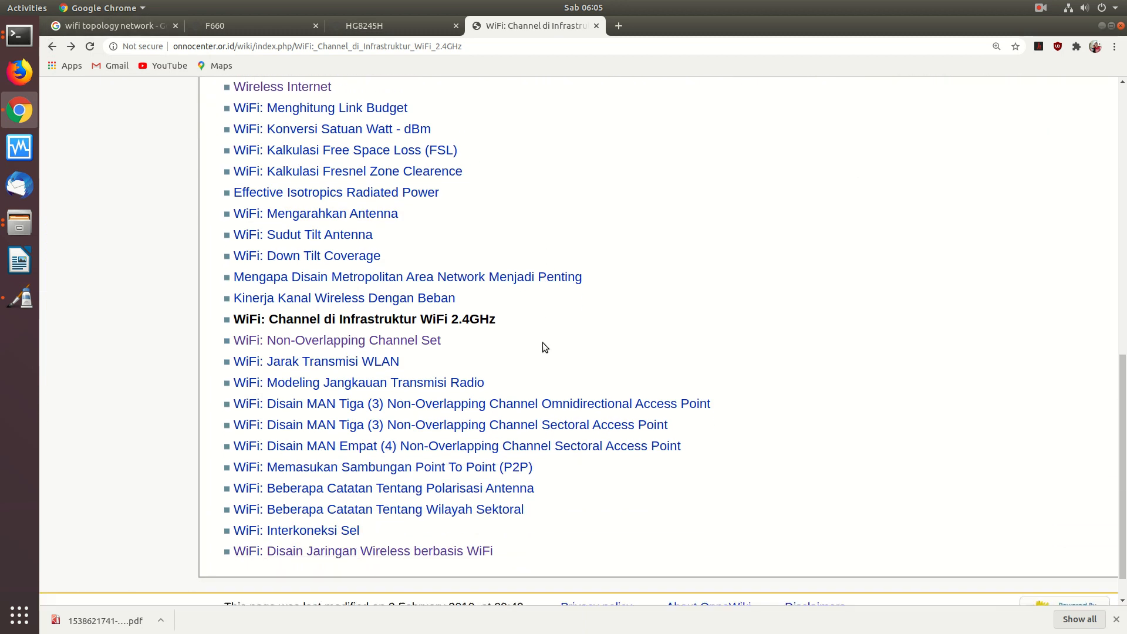
click(404, 399)
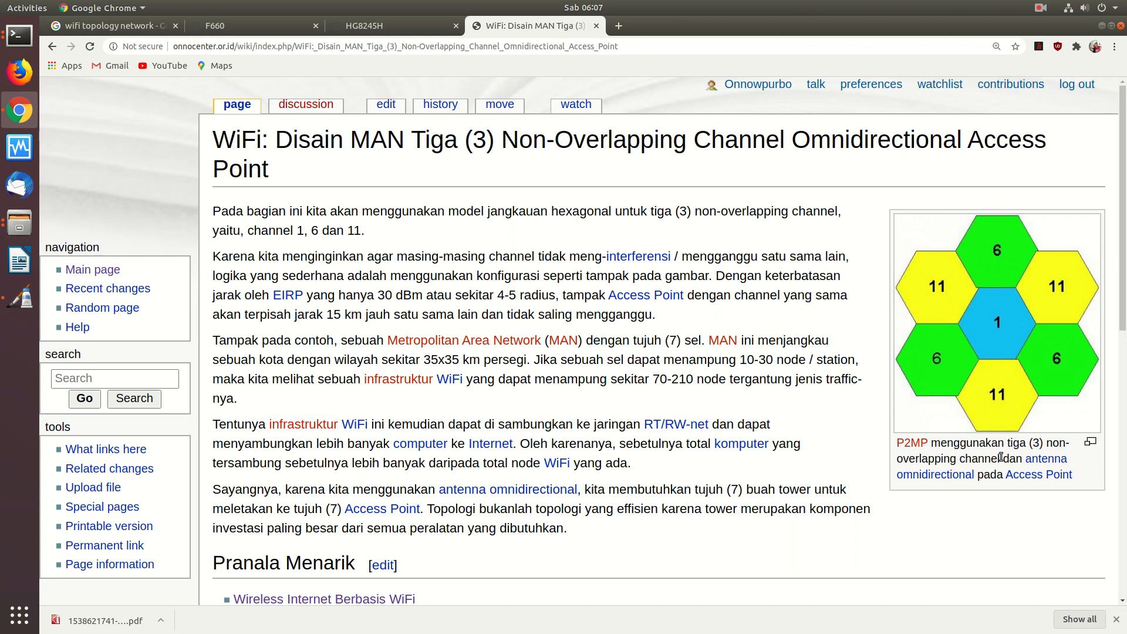
- Go back and open the 'Disain MAN Tiga (3) Non-Overlapping Channel Sectoral Access Point' article, then start a blank tab
click(53, 46)
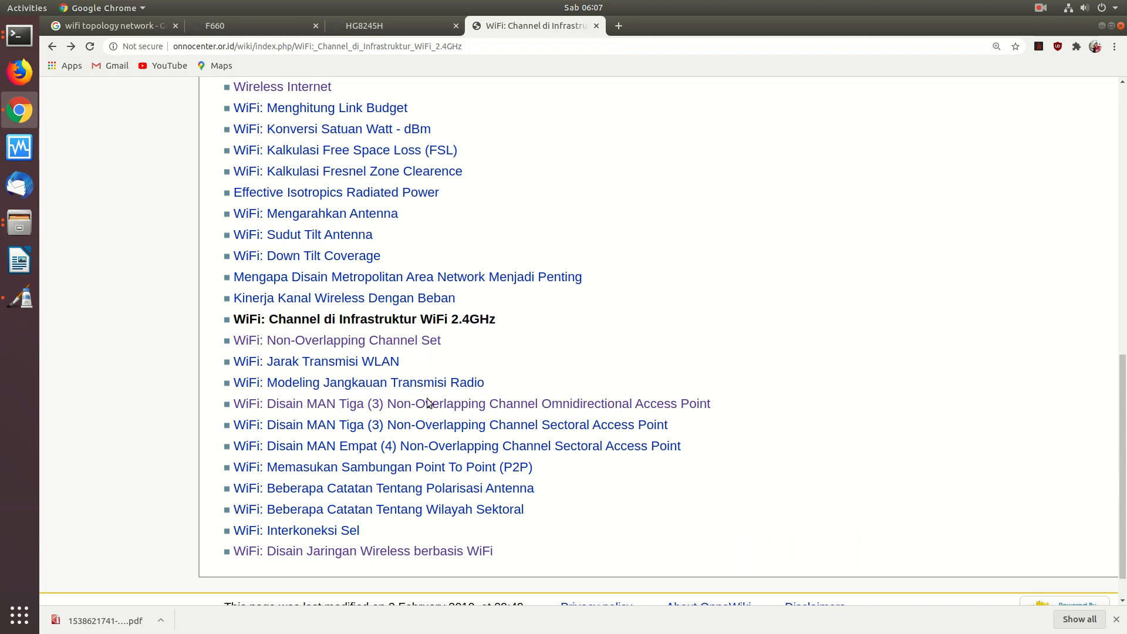
click(423, 426)
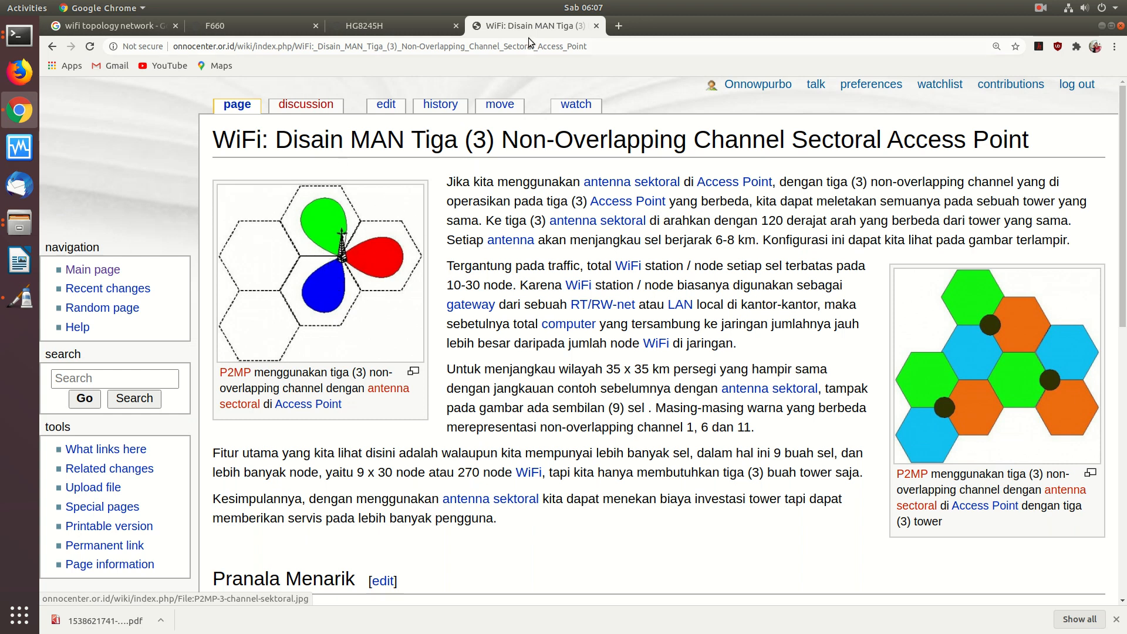
click(618, 25)
- Load the Ubiquiti airLink site at airlink.ui.com
click(595, 48)
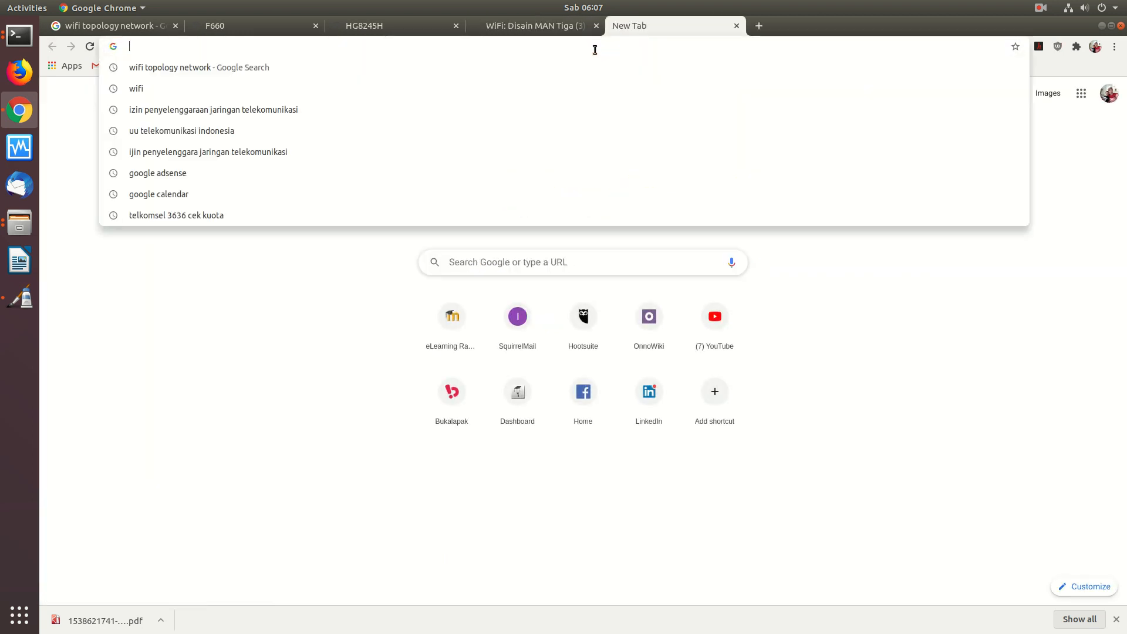
text(airkink)
key(BackSpace)
key(BackSpace)
key(BackSpace)
key(BackSpace)
text(link)
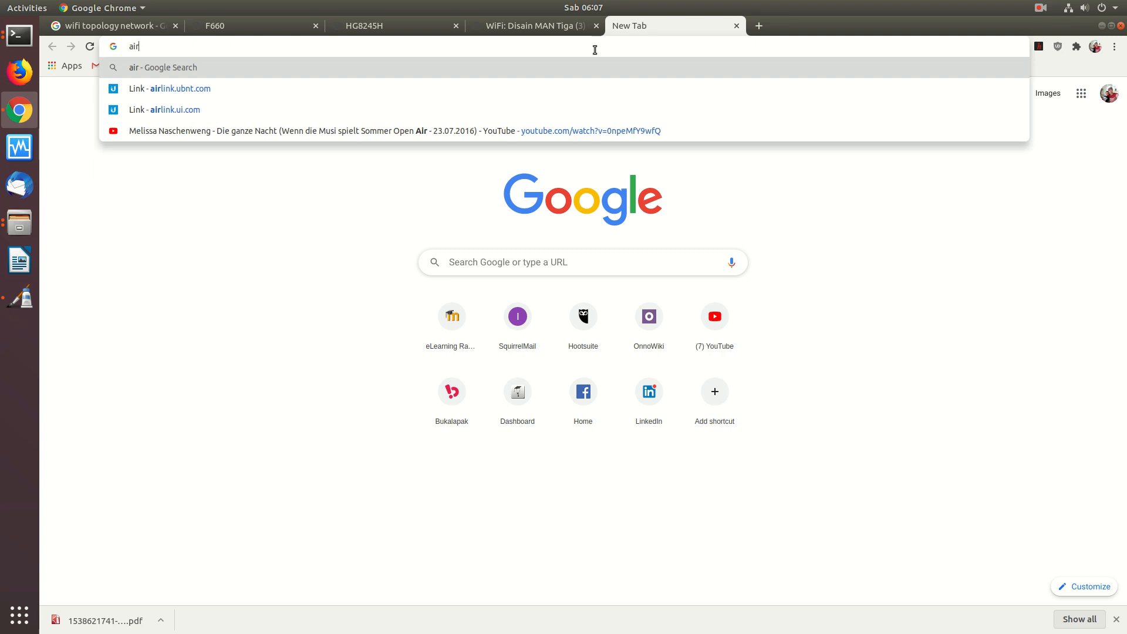
key(Return)
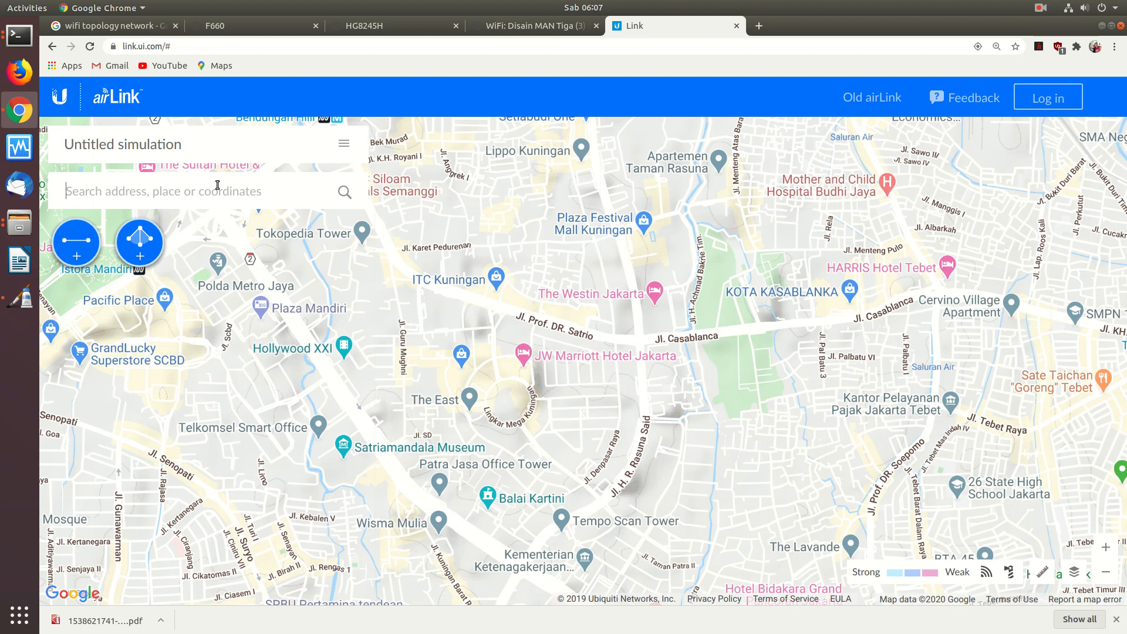
- Search 'palu', locate the simulation at Palu Barat, zoom out, and compare satellite and terrain map views
text(palu,)
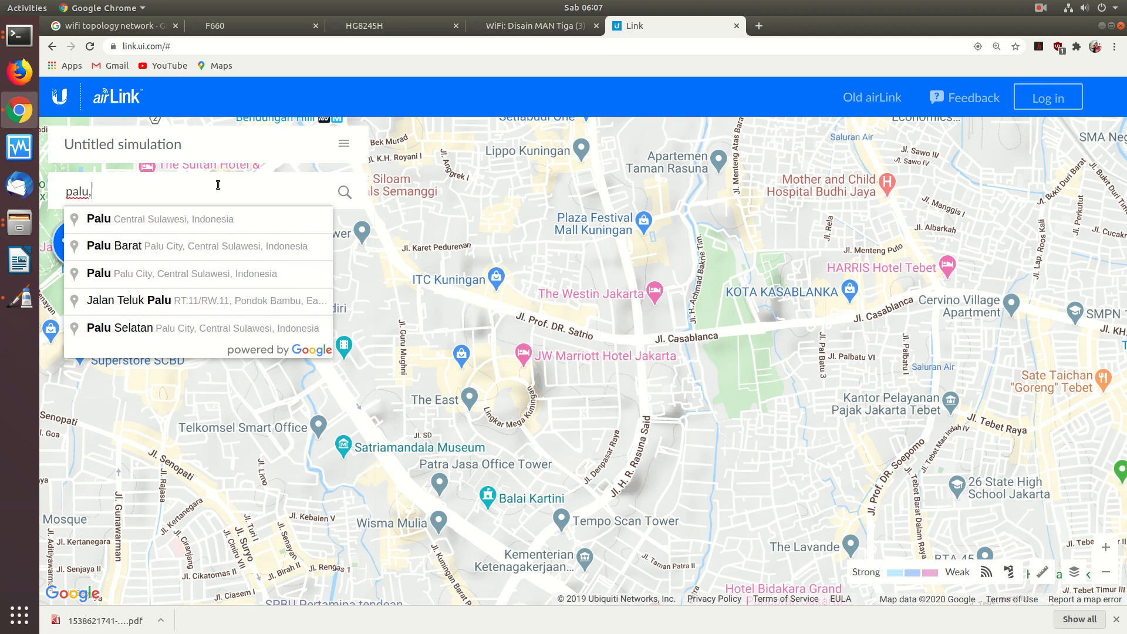
key(Down)
key(Down)
key(Down)
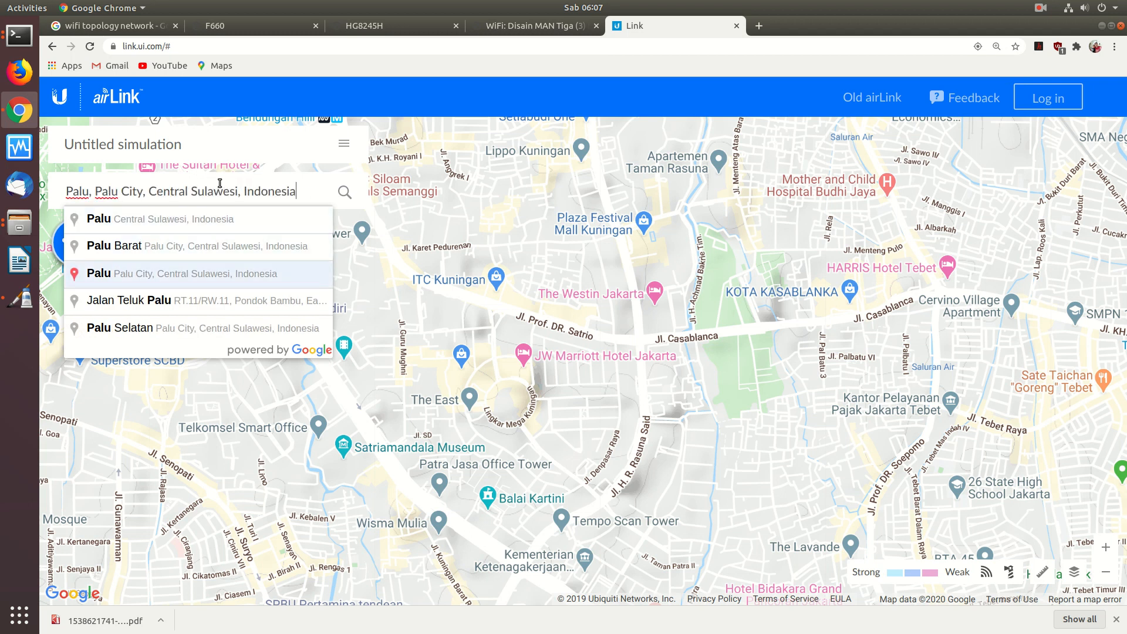
click(207, 246)
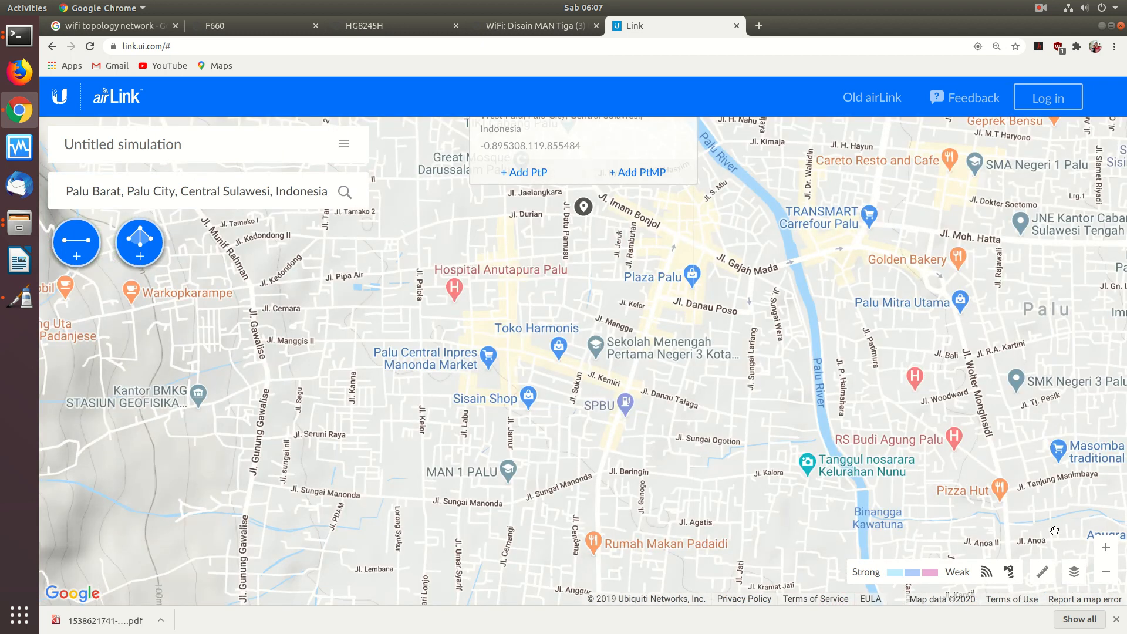
click(1106, 576)
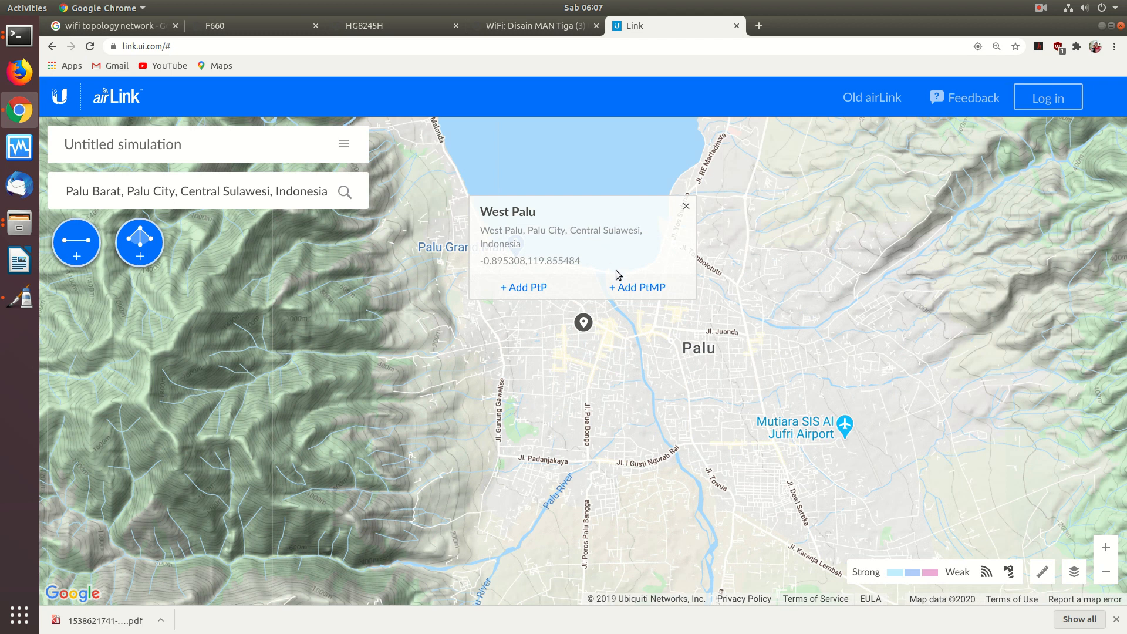
click(1074, 572)
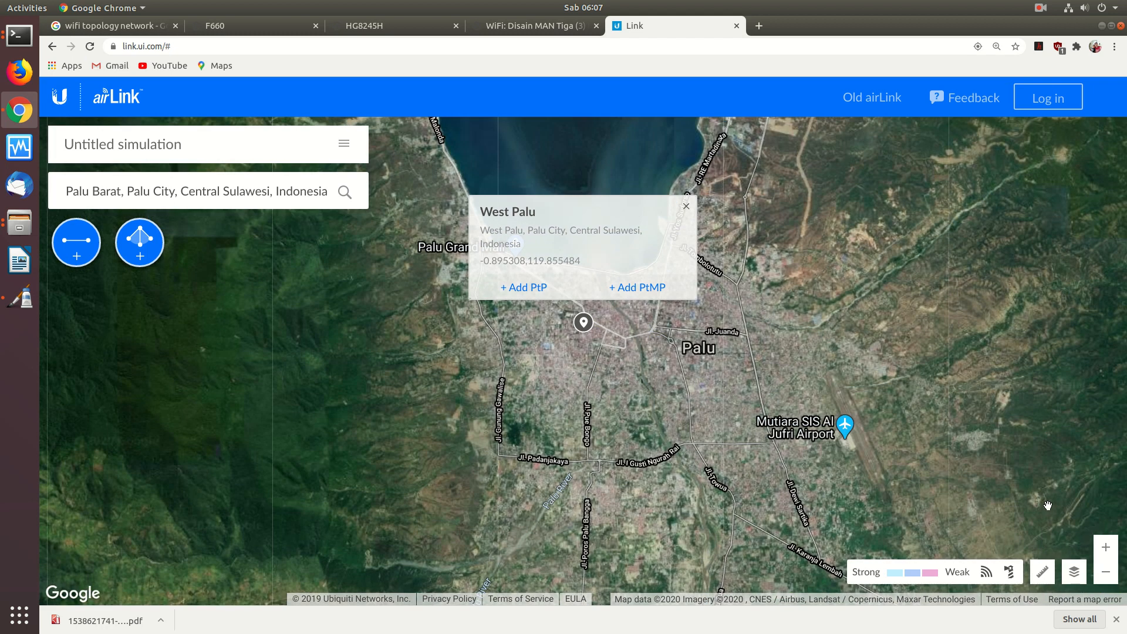
click(1076, 577)
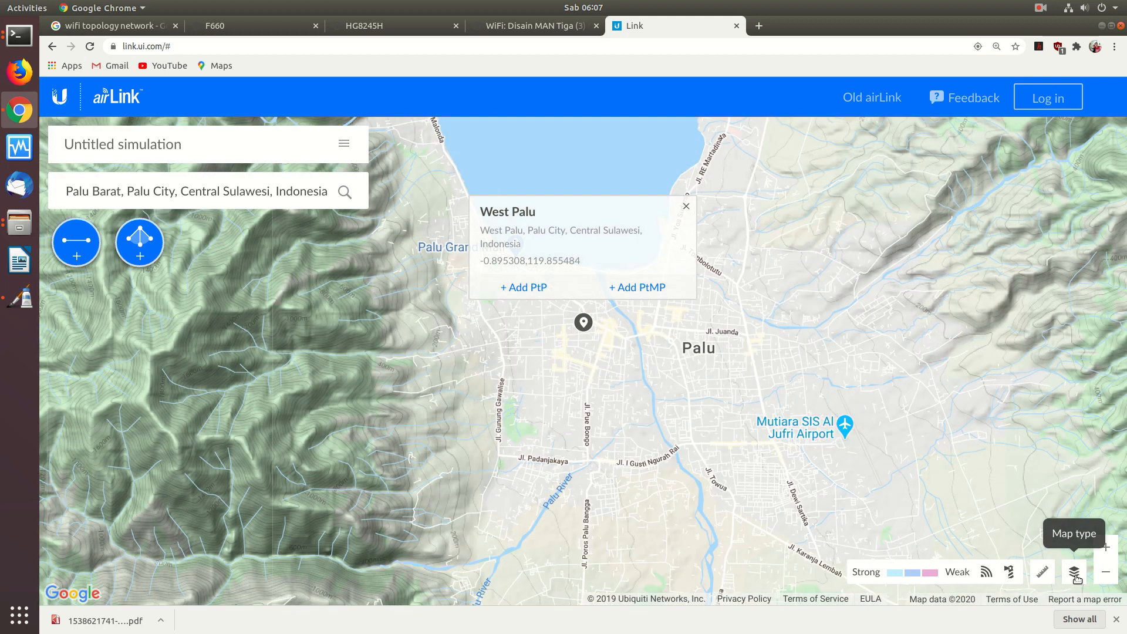
click(1075, 574)
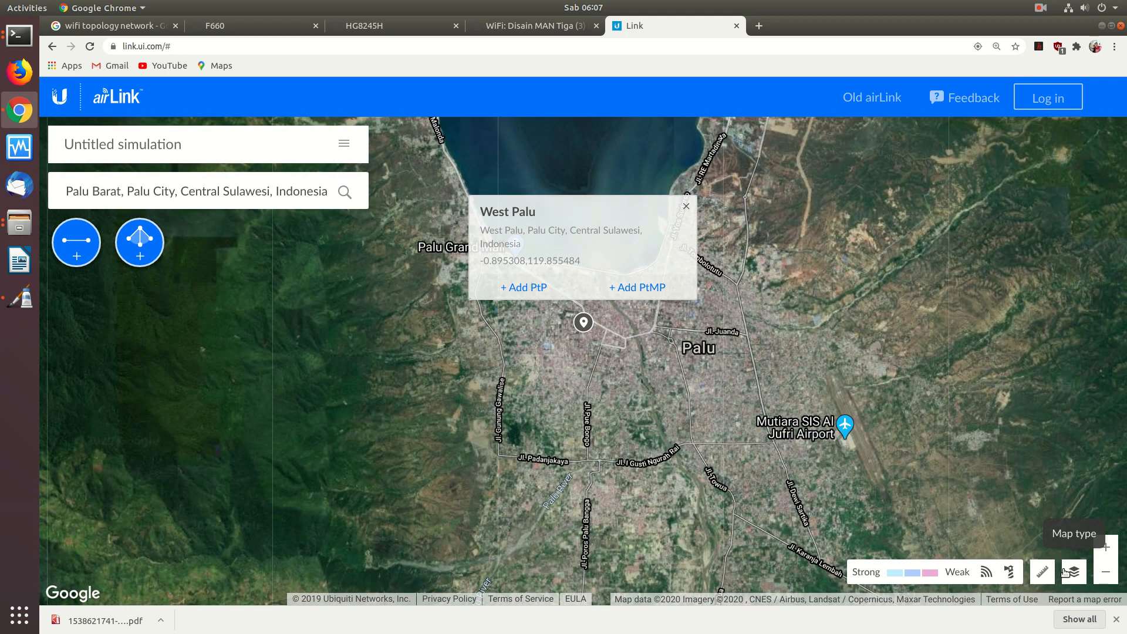
click(1066, 572)
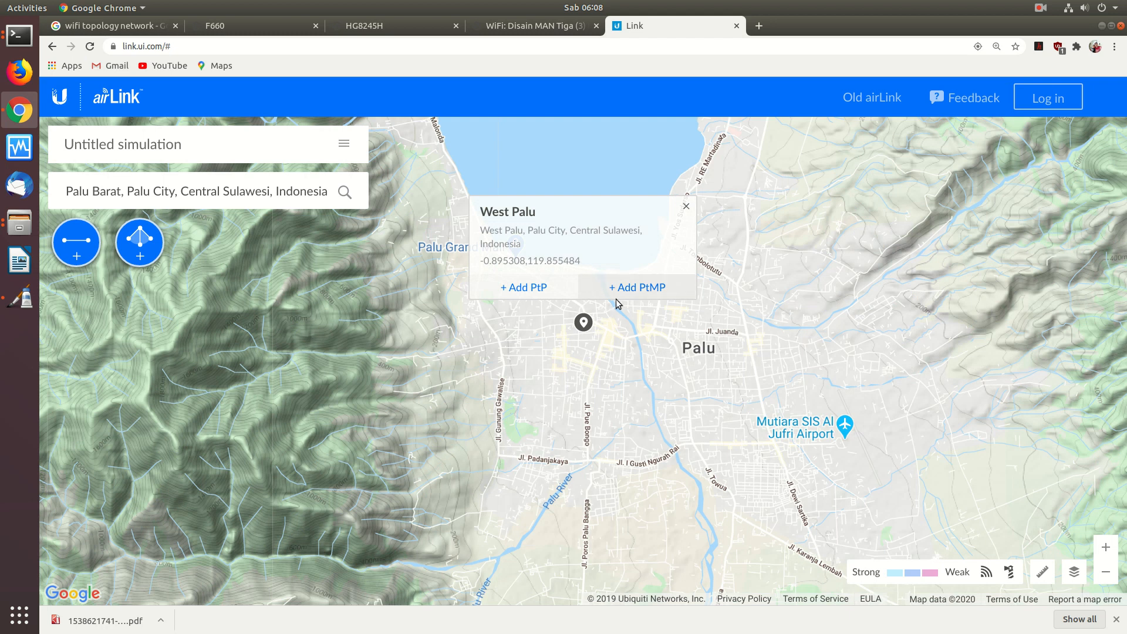
- Add a point-to-multipoint link at West Palu and widen the map view
click(638, 289)
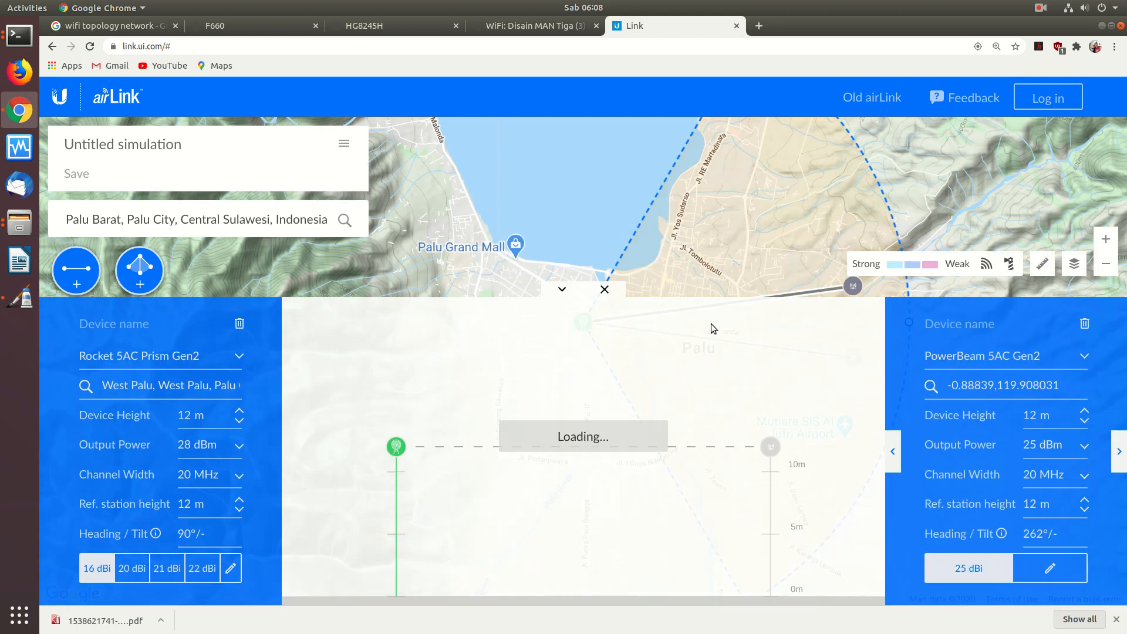
click(1109, 272)
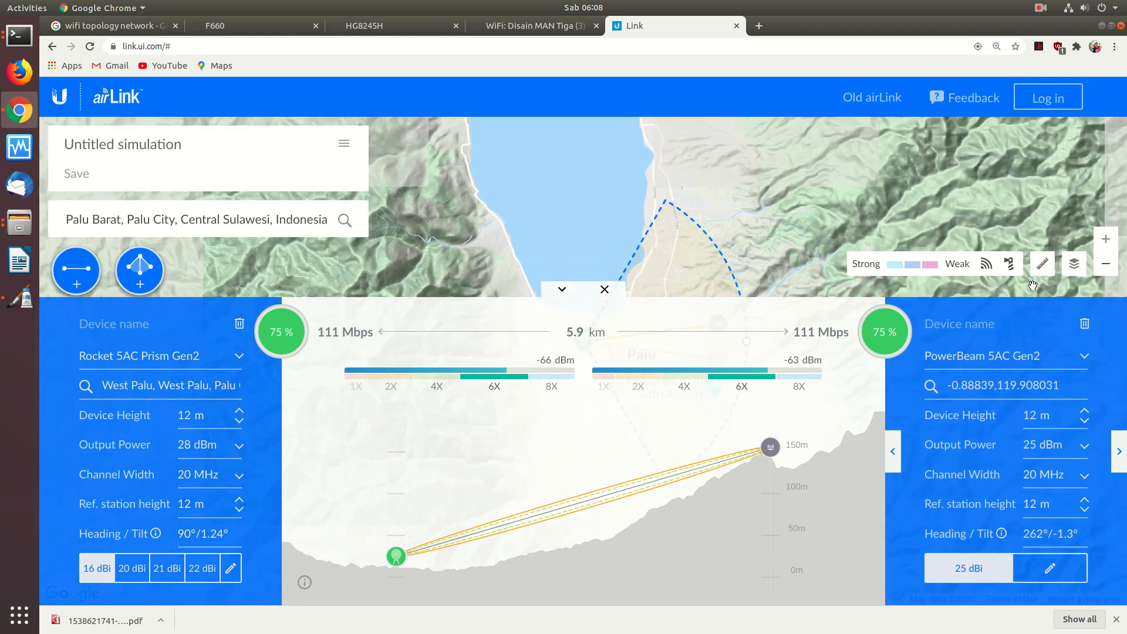
click(561, 290)
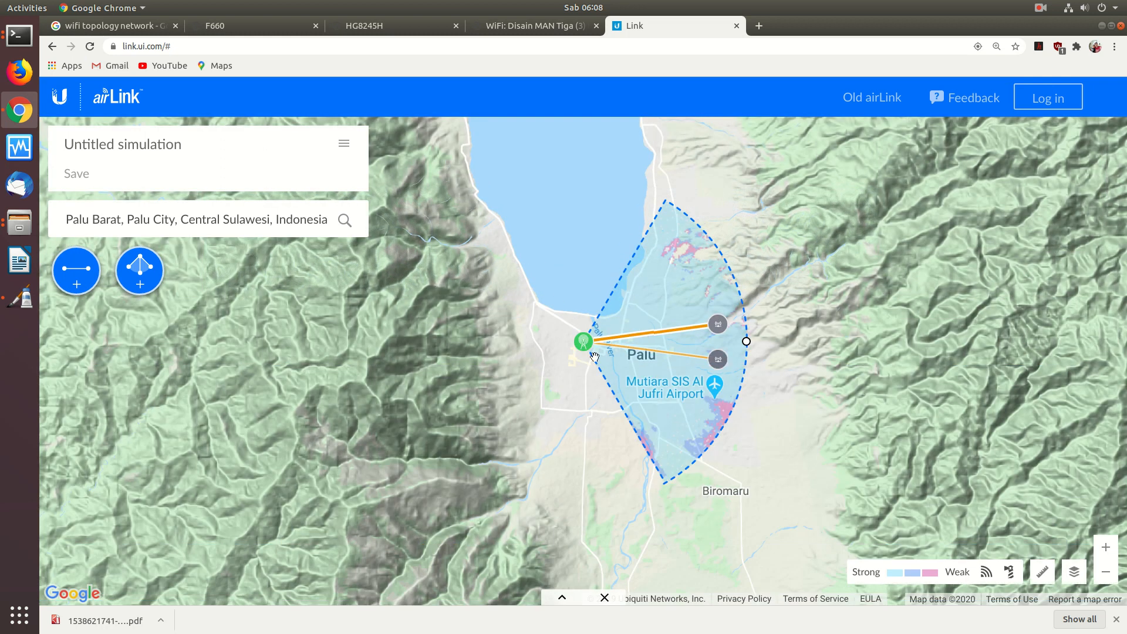
- Place the access point at Palu's north-east edge with its sector facing south-west over Palu
drag(573, 344, 494, 364)
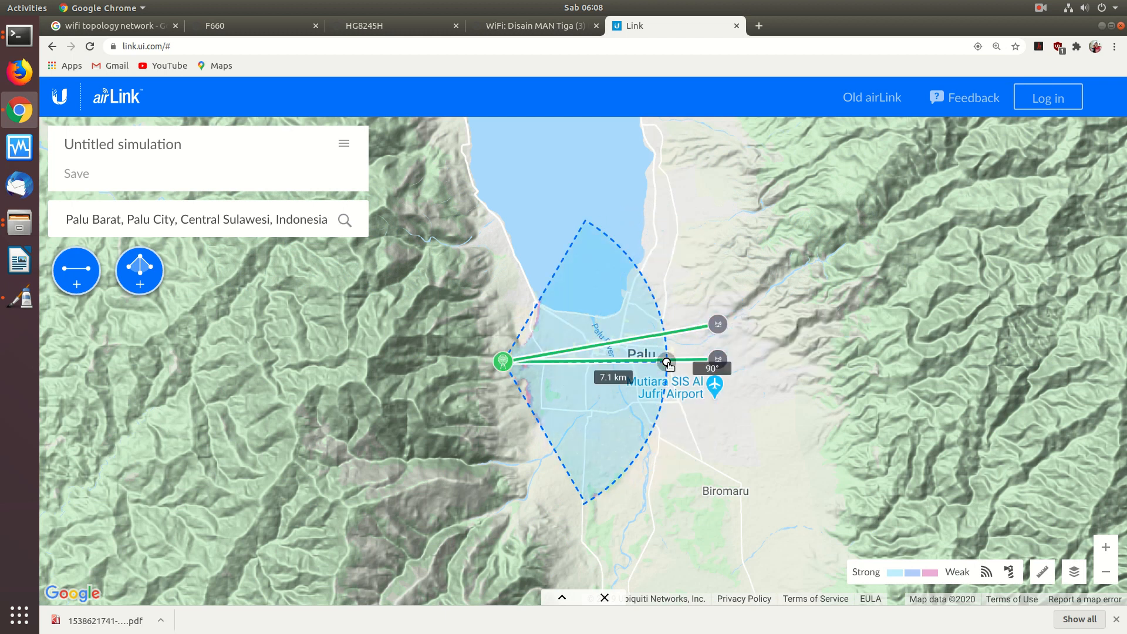
drag(666, 362, 621, 272)
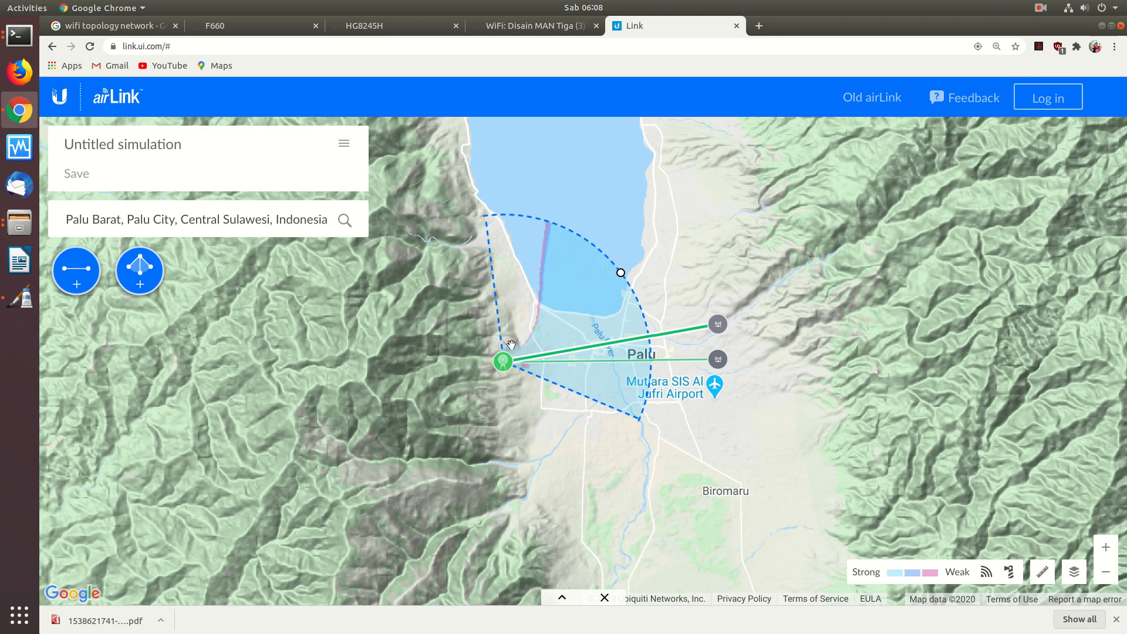
drag(504, 360, 546, 364)
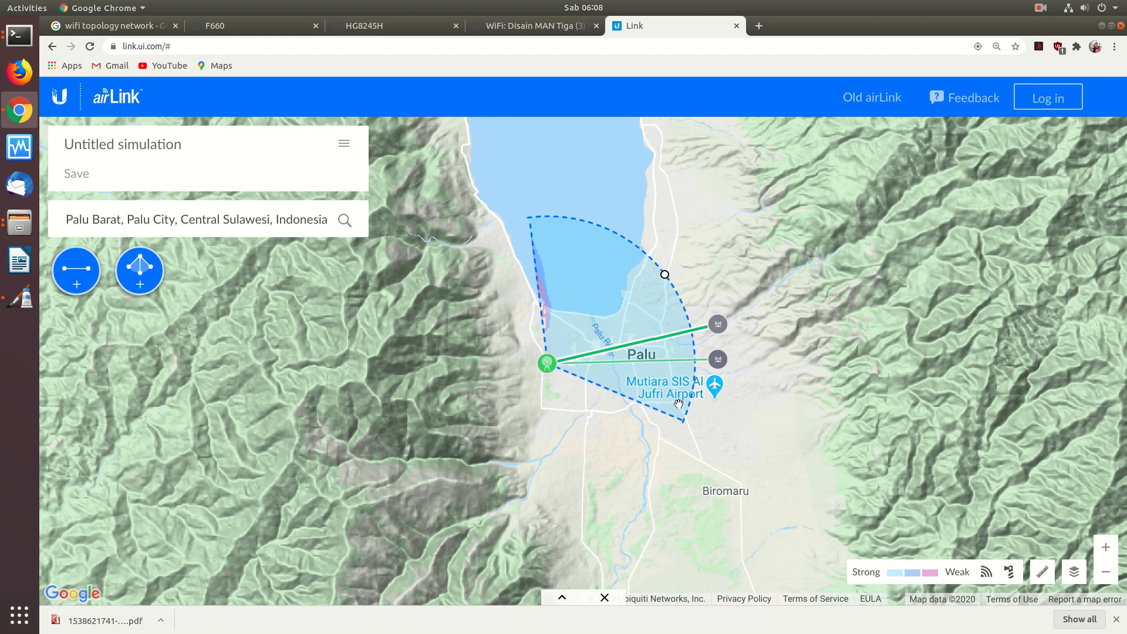
drag(665, 274, 723, 446)
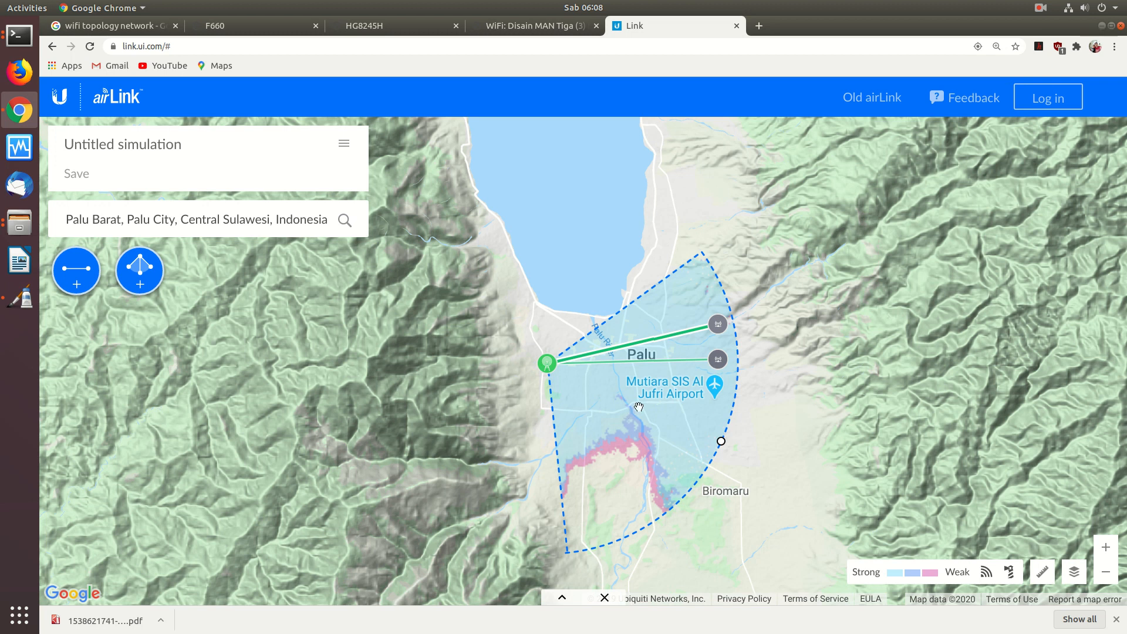
drag(547, 363, 714, 302)
drag(889, 381, 637, 465)
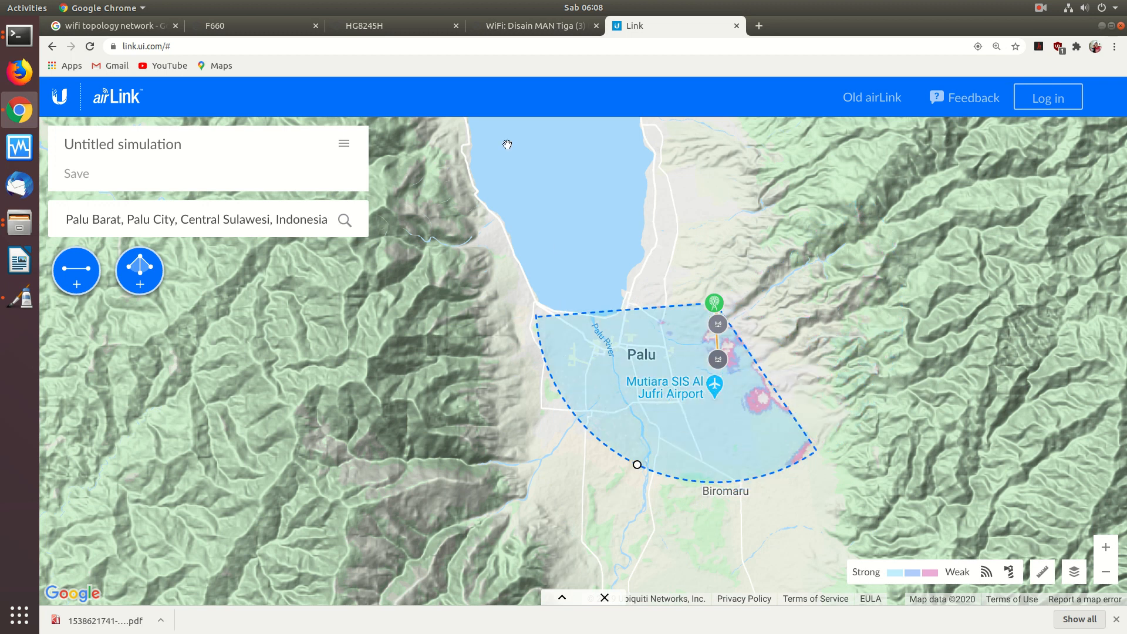
- Recheck the three-channel sectoral design wiki page, then shift the access point slightly south-west
click(526, 30)
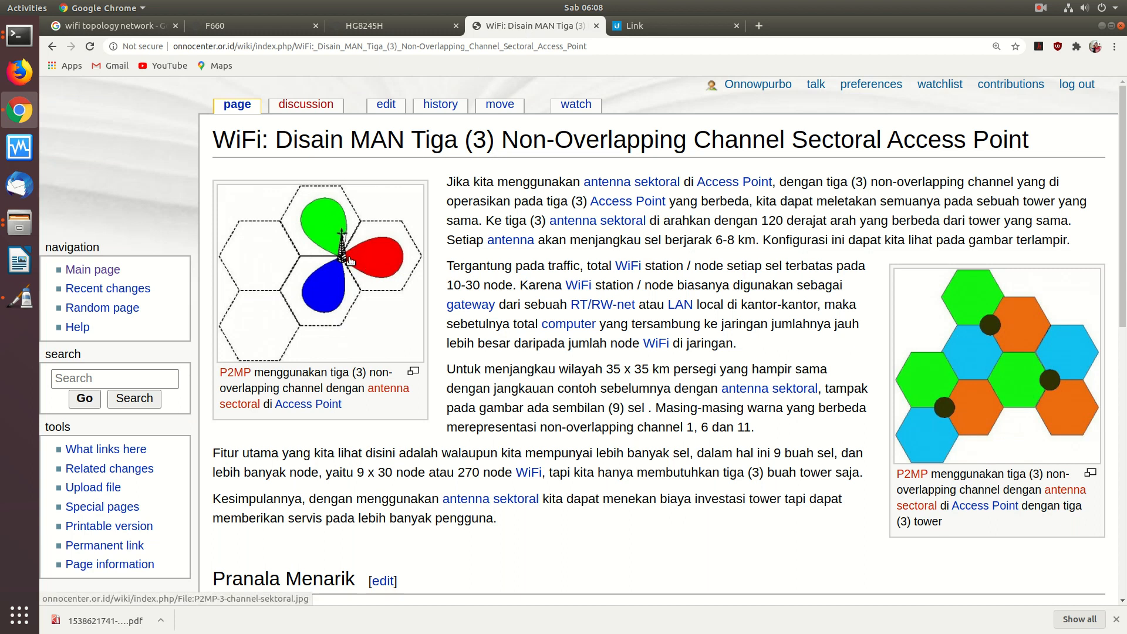
click(631, 30)
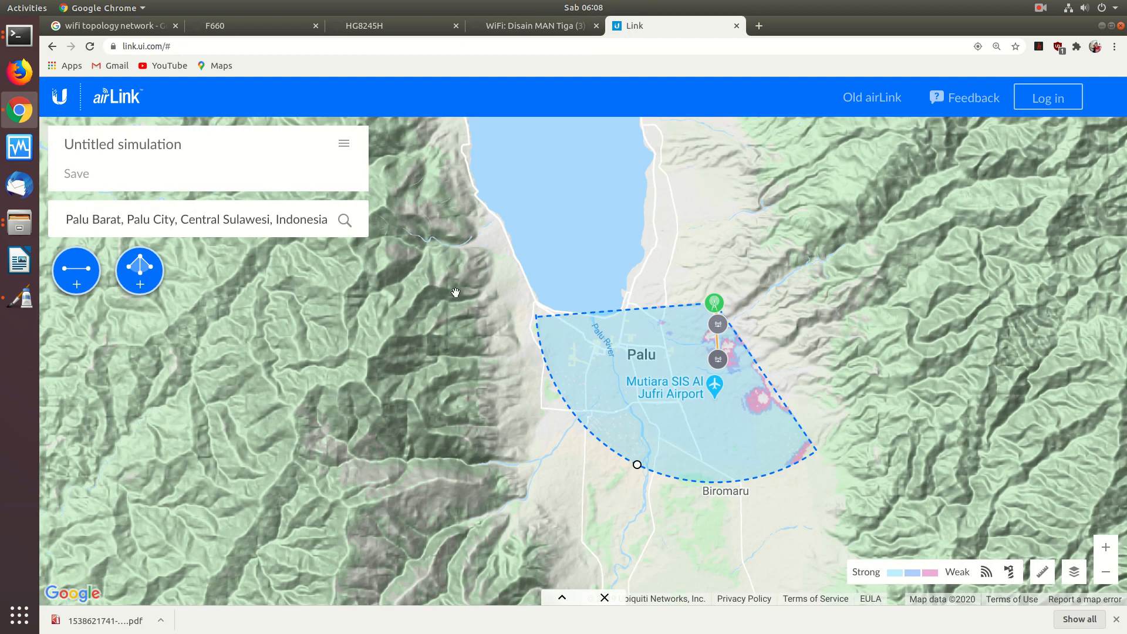
drag(720, 310, 701, 342)
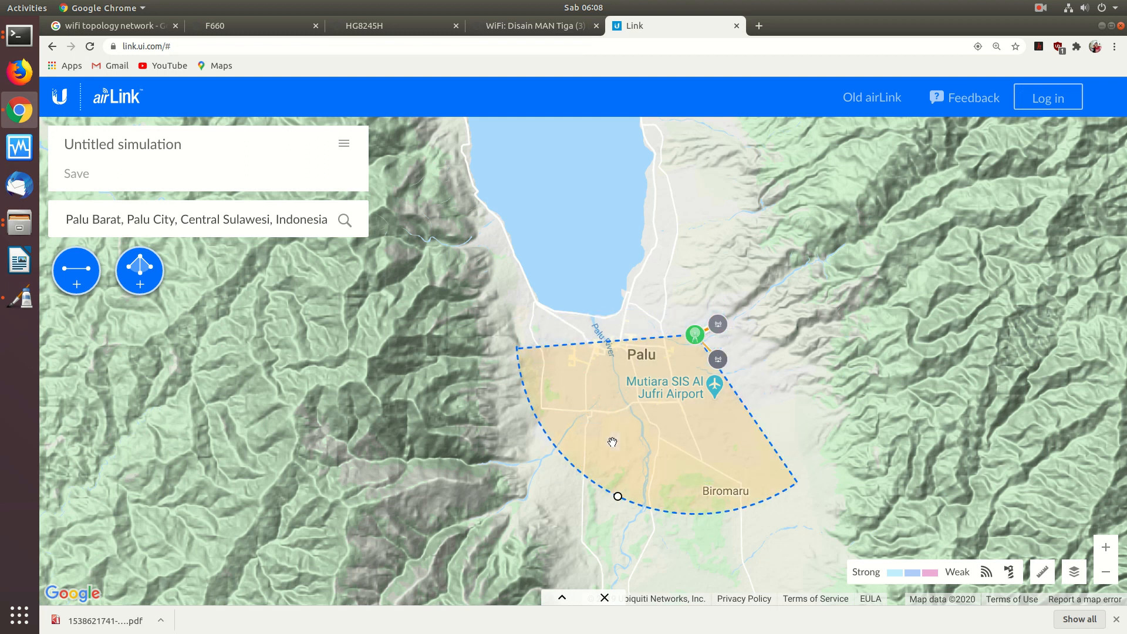
- Add a second point-to-multipoint access point and place it beside Palu
click(141, 270)
drag(595, 227, 710, 304)
drag(512, 280, 286, 172)
mouse_move(478, 176)
mouse_down()
mouse_move(560, 183)
mouse_move(595, 292)
mouse_up()
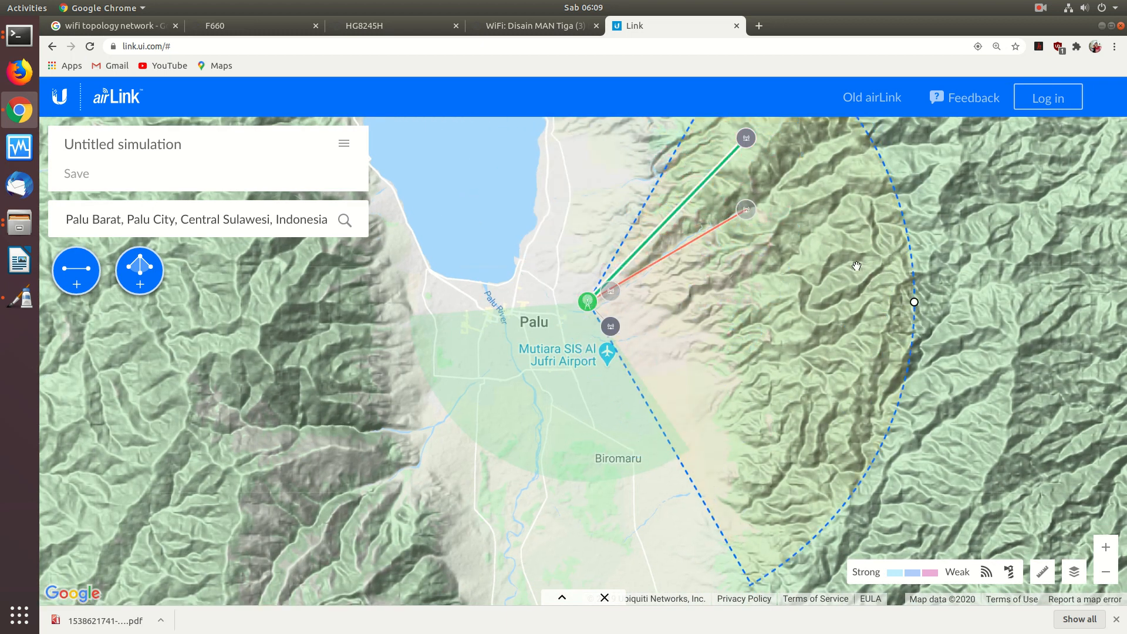
drag(873, 275, 454, 205)
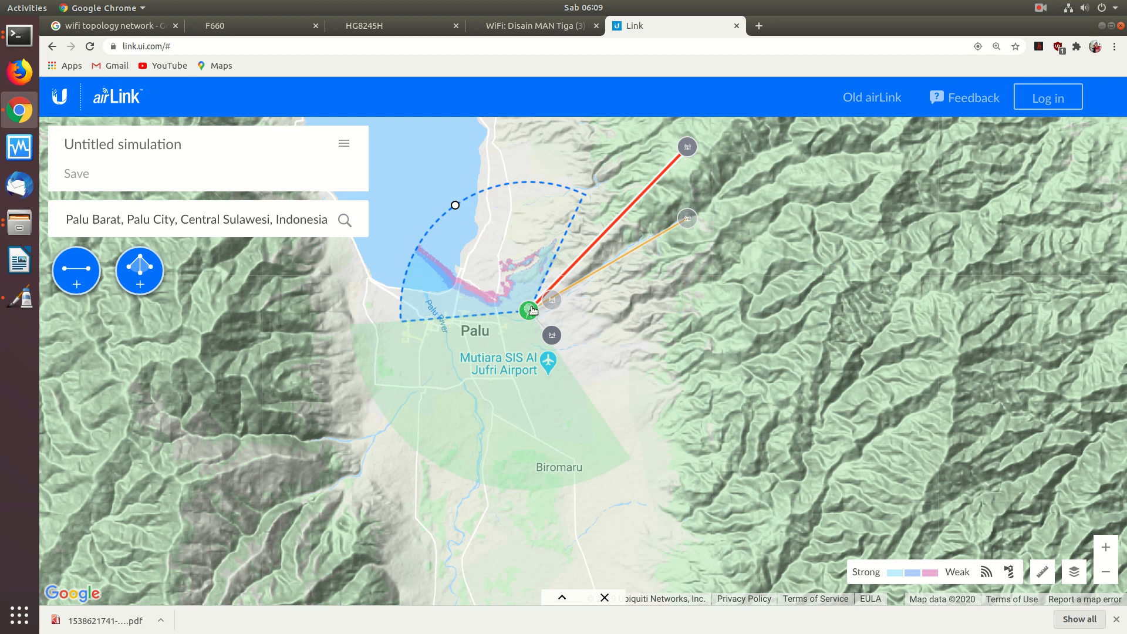
- Set the southern coverage sector to 198° with a 7.6 km range
click(529, 310)
click(518, 287)
click(528, 311)
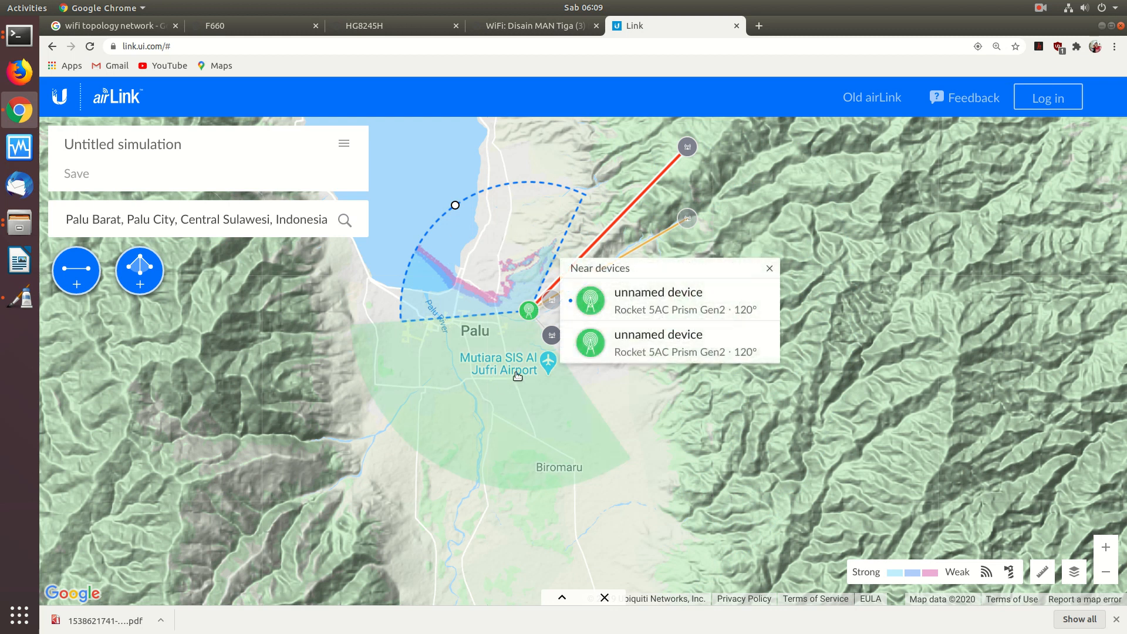
click(590, 471)
click(510, 476)
drag(454, 475, 494, 479)
click(530, 310)
- Swing the northern sector to 312° with a 7.2 km range across the bay
click(450, 227)
click(455, 213)
drag(456, 207, 405, 202)
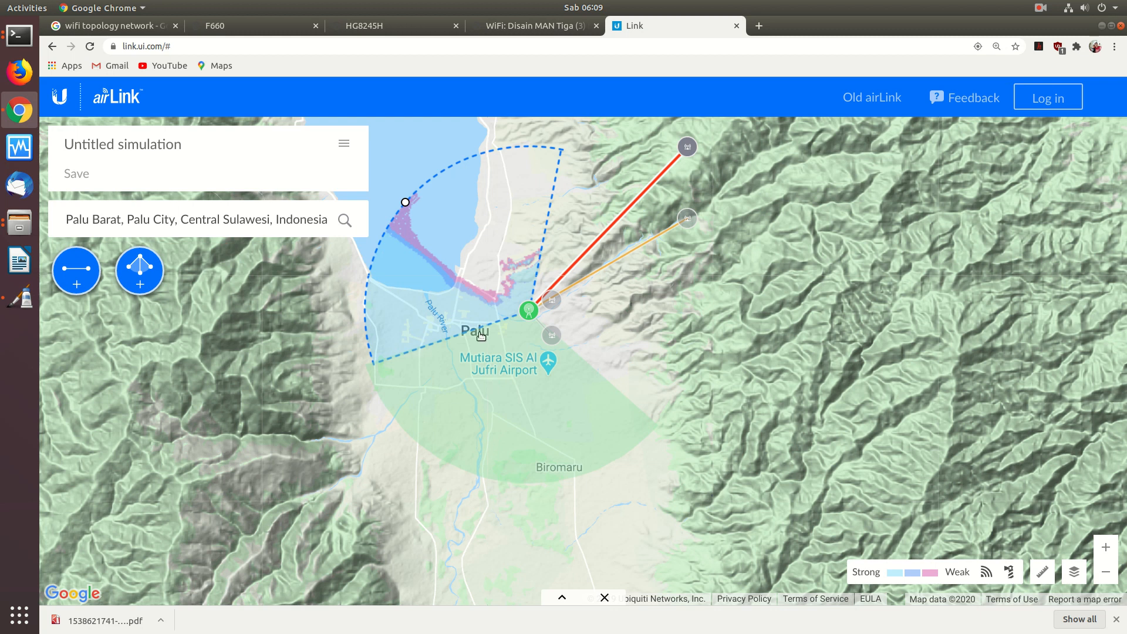
click(529, 312)
click(519, 25)
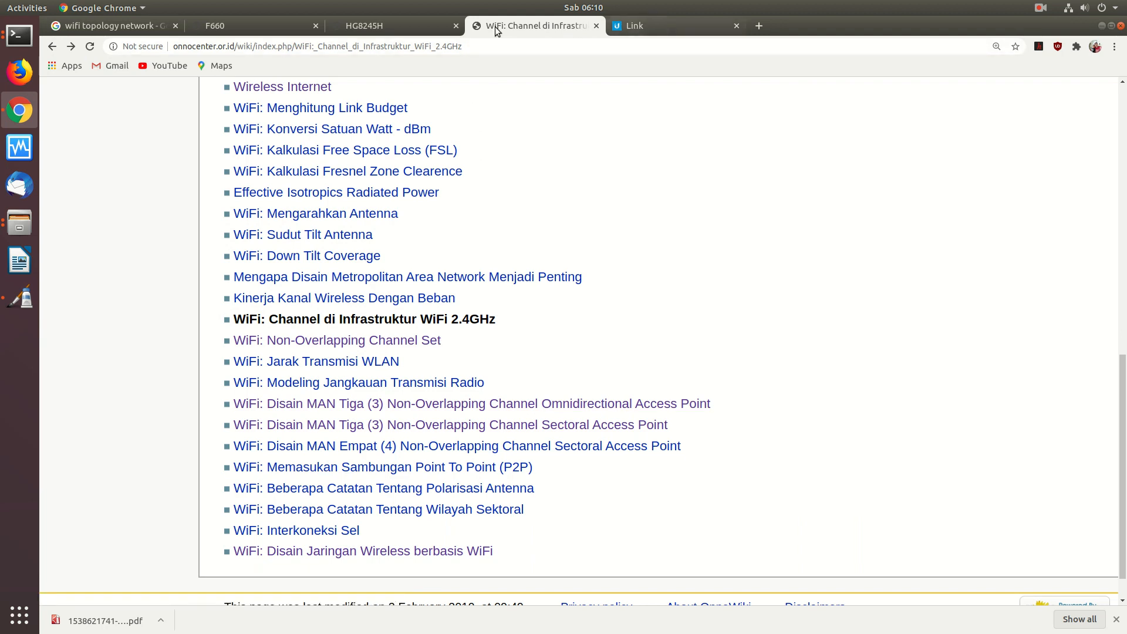
- Open and skim the 'Mengapa Disain Metropolitan Area Network Menjadi Penting' article
click(123, 24)
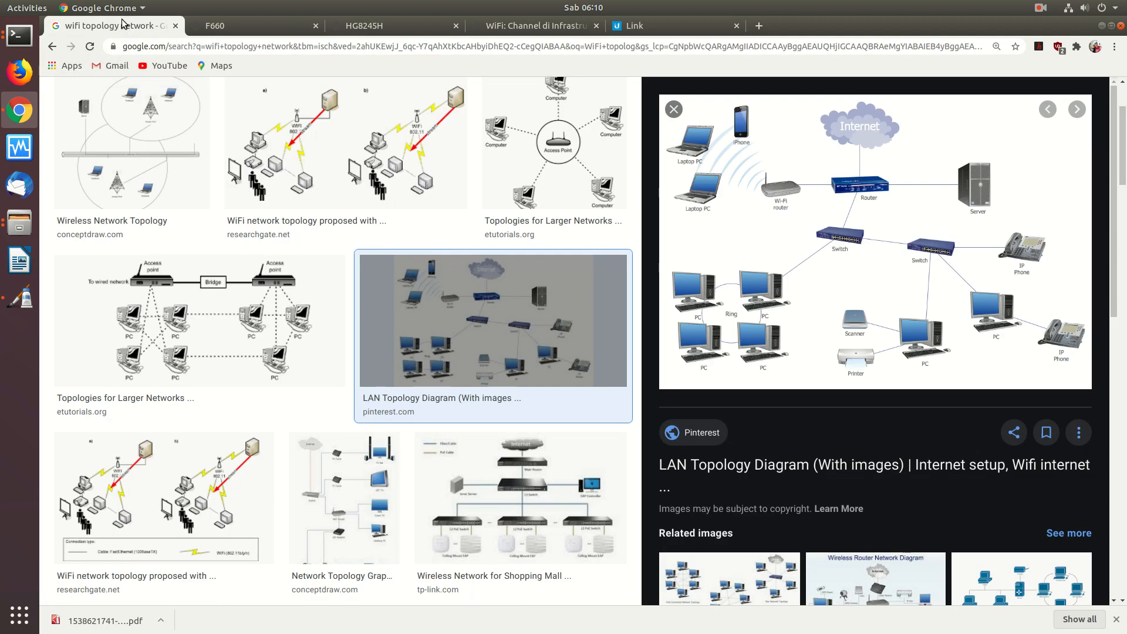
click(500, 27)
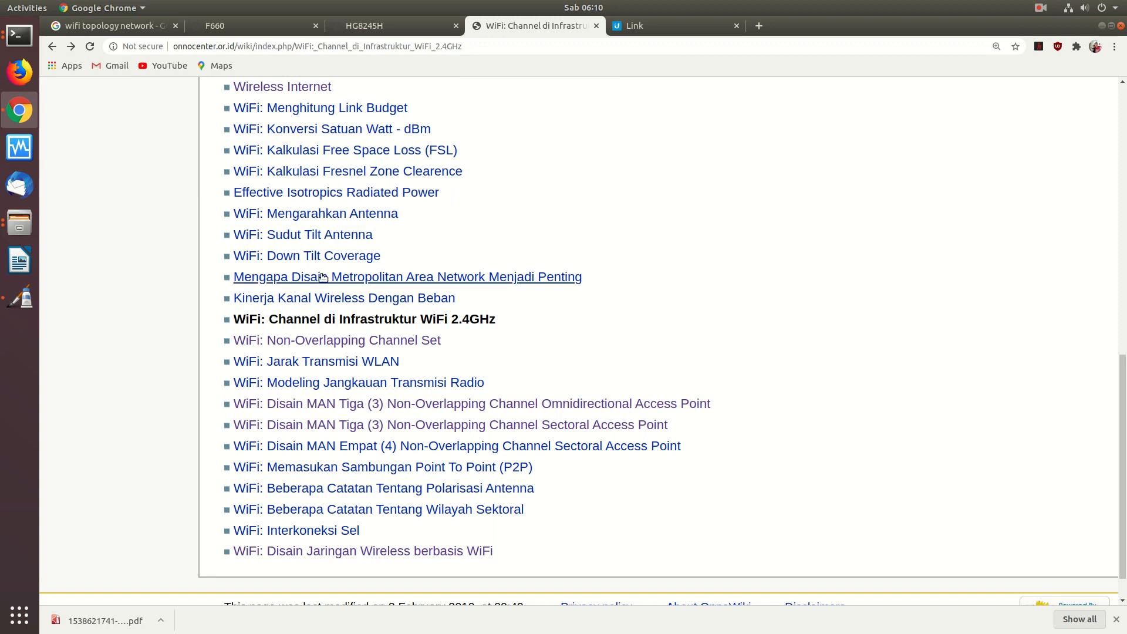
click(403, 281)
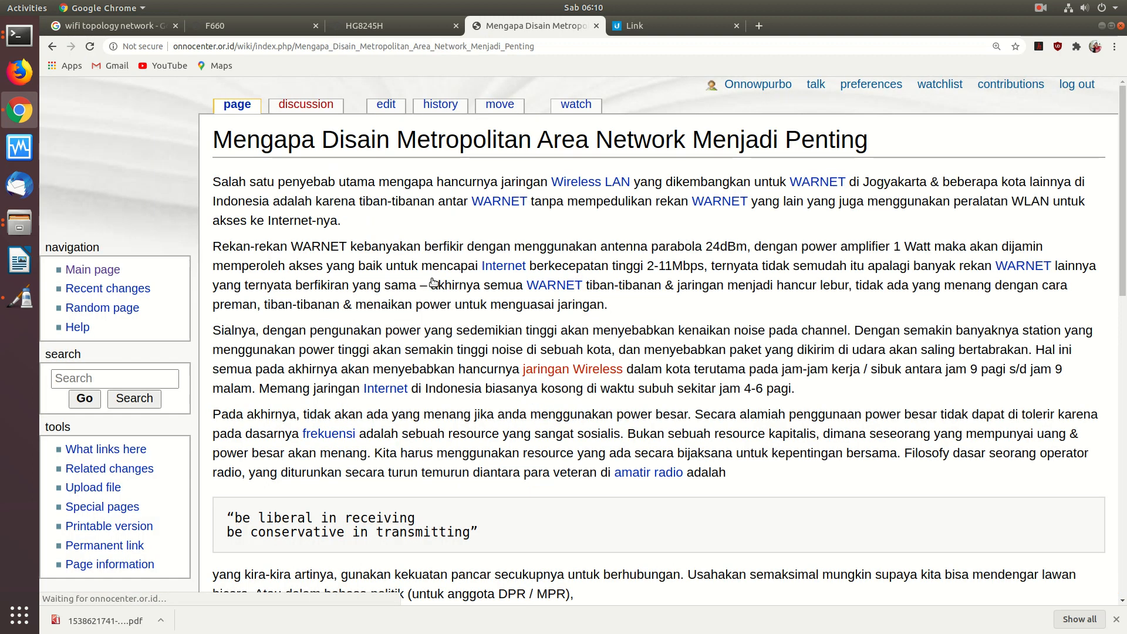
scroll(429, 315, down, 8)
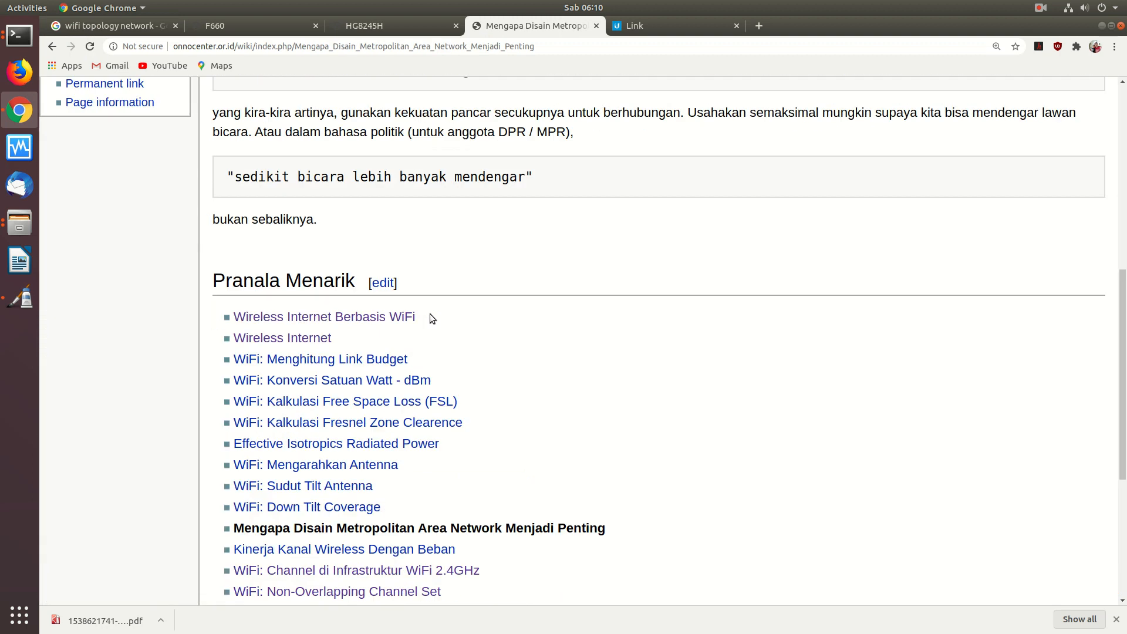
scroll(429, 313, up, 8)
scroll(430, 314, down, 1)
scroll(431, 317, down, 3)
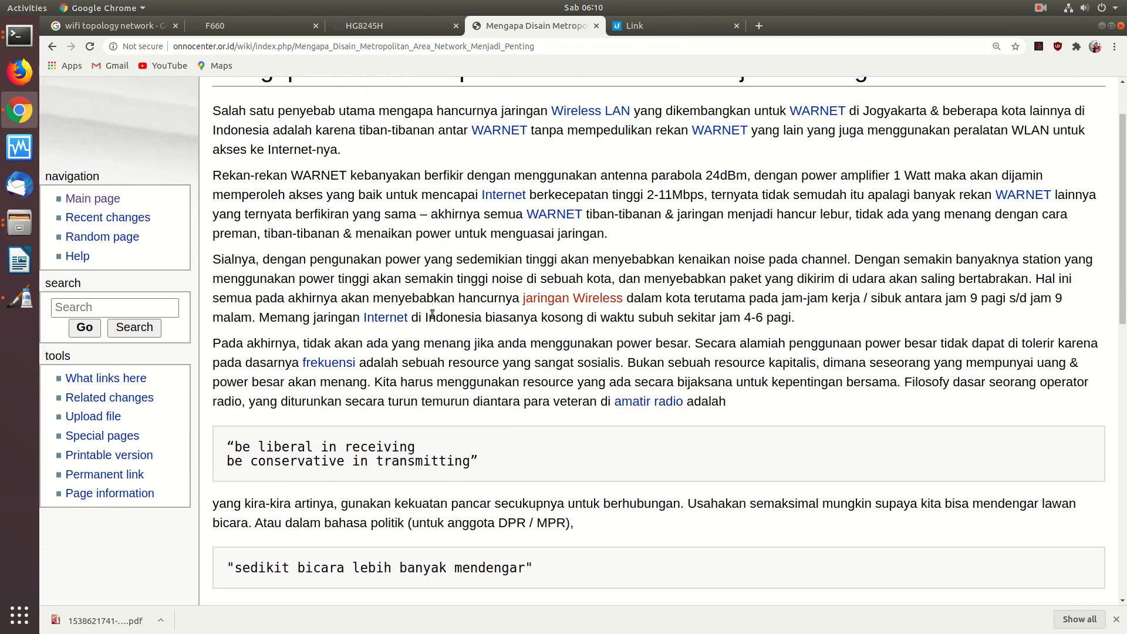
scroll(432, 314, up, 2)
scroll(432, 314, up, 2)
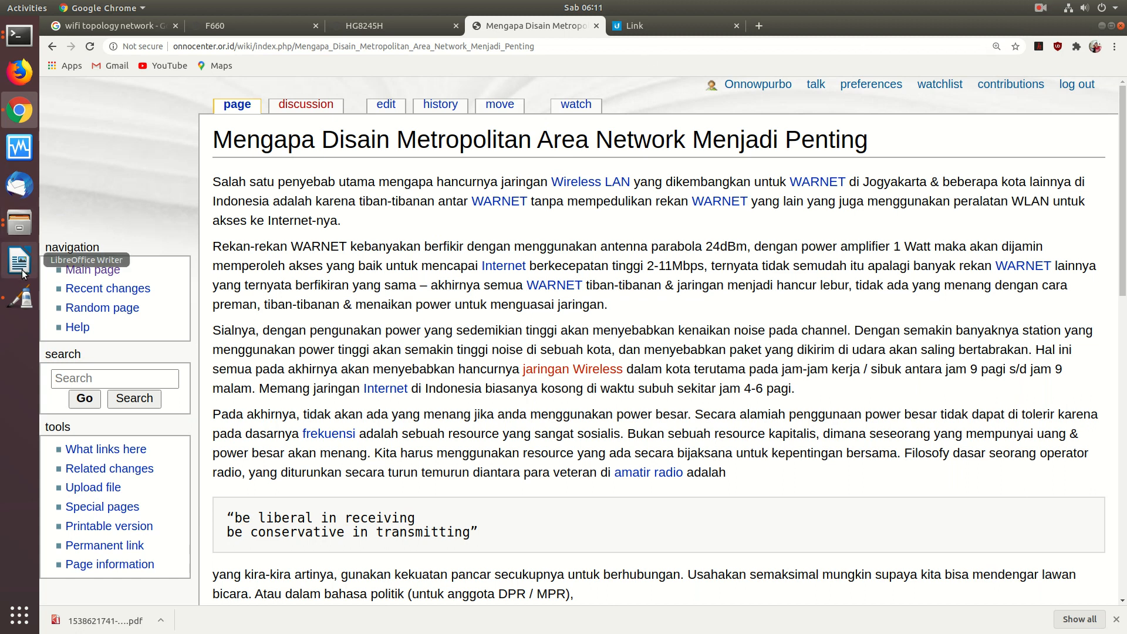
- Glance at the Pinta canvas of WiFi notes, then return to the wiki article
click(20, 300)
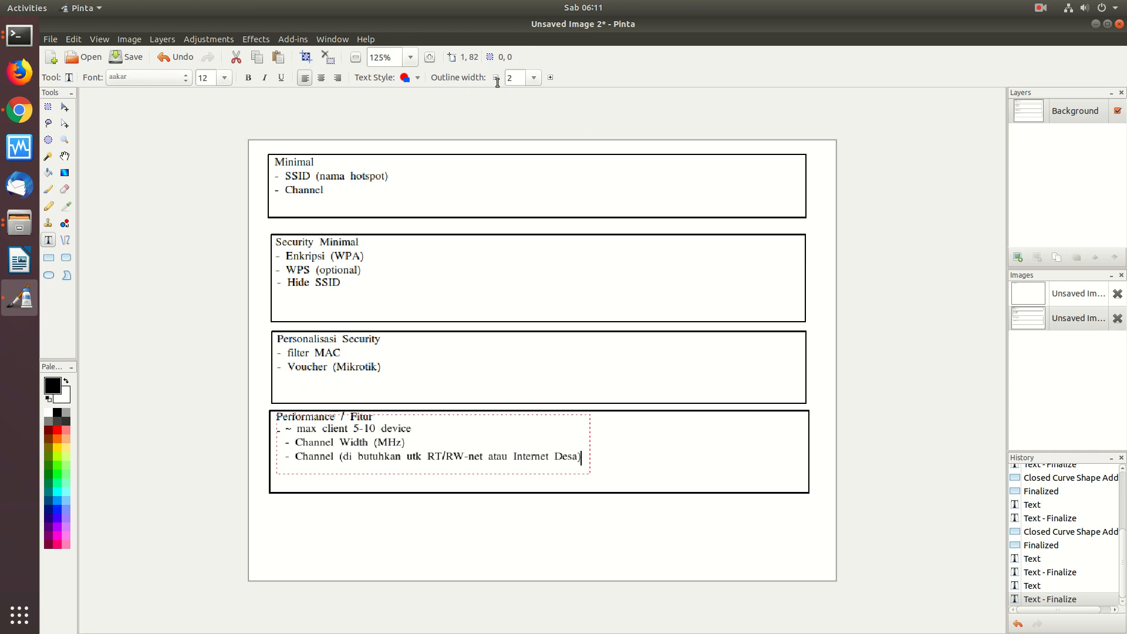
click(23, 110)
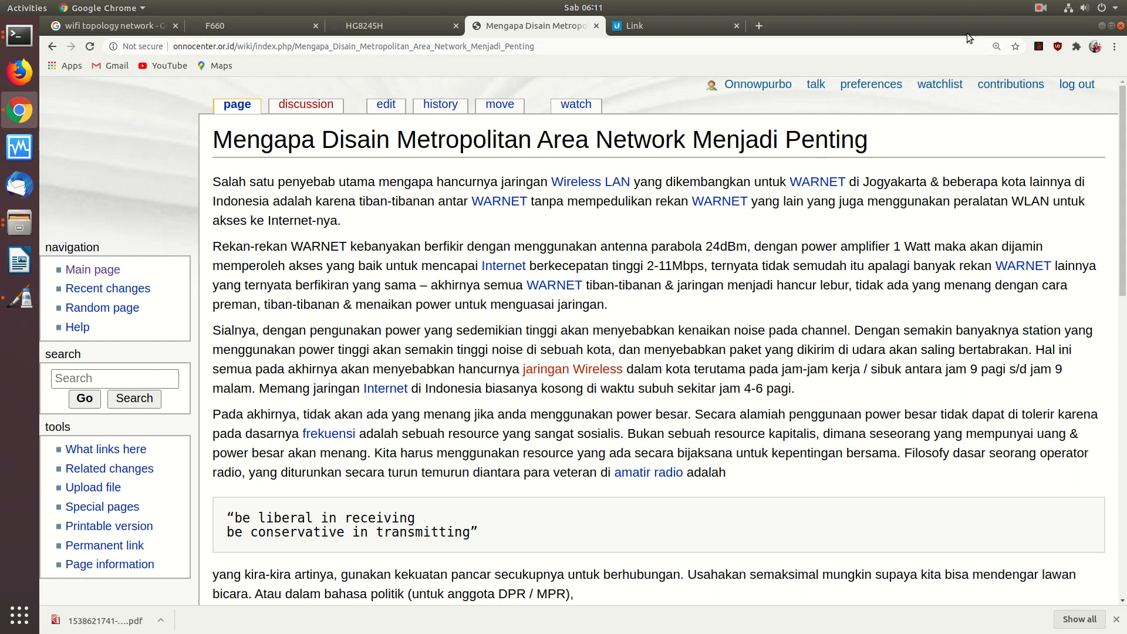
click(1039, 8)
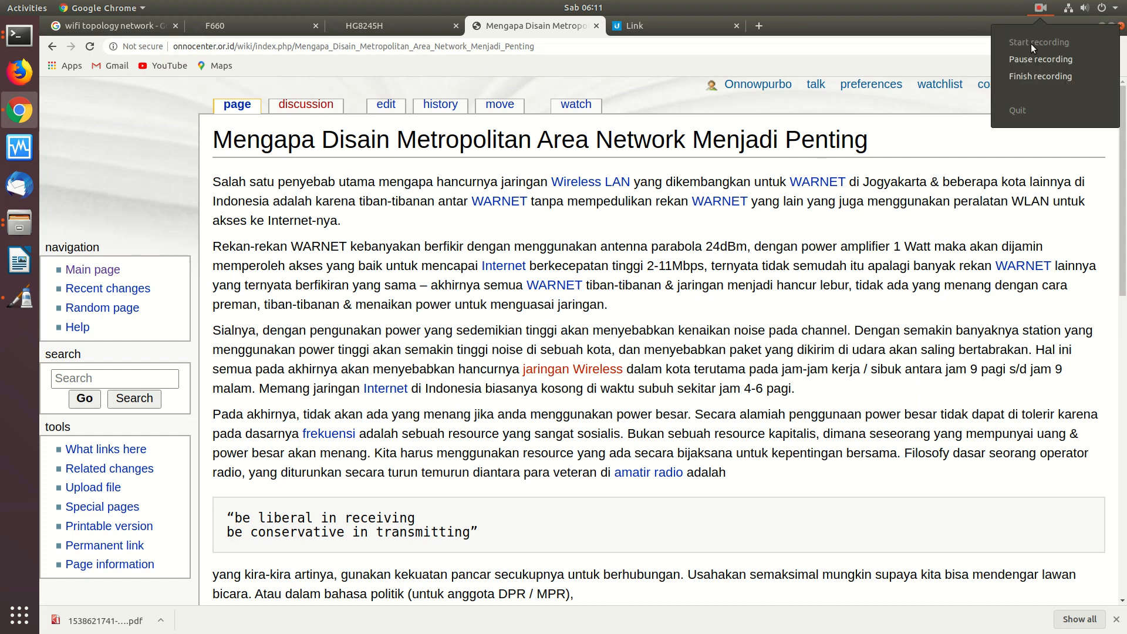